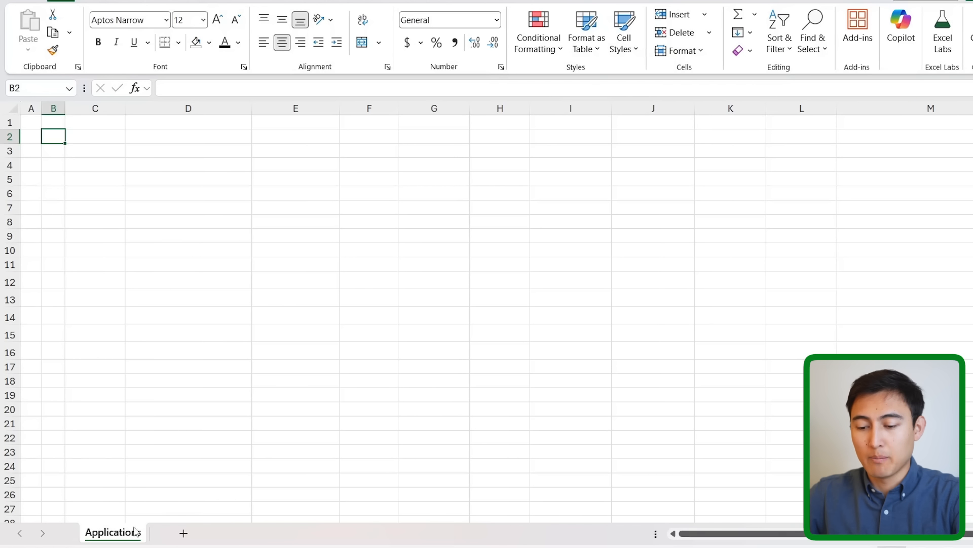
Add a new worksheet to the workbook and name it Pending.
click(183, 532)
double_click(155, 536)
text(Pending)
key(Return)
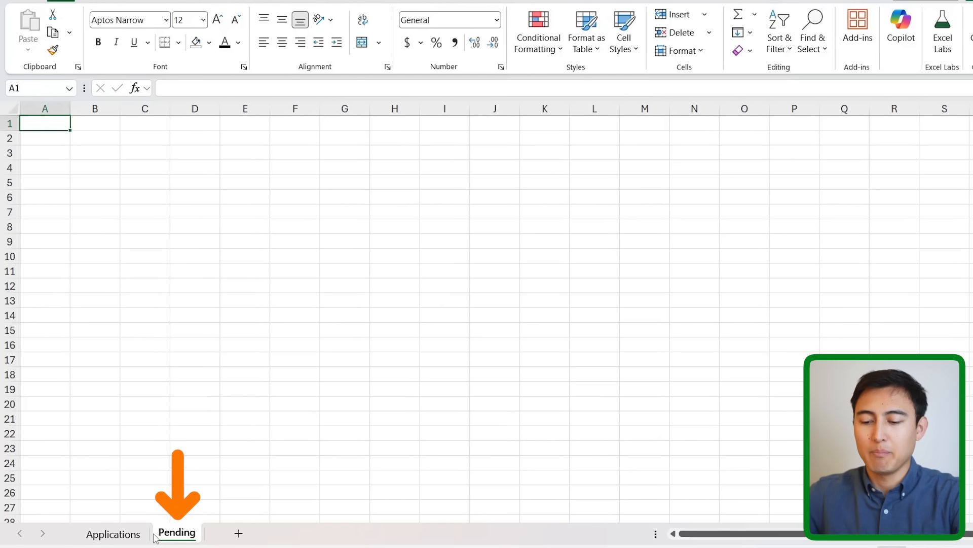
On the Applications sheet, enter the header # in B2 and number the two rows below it 1 and 2.
key(ctrl+Page_Up)
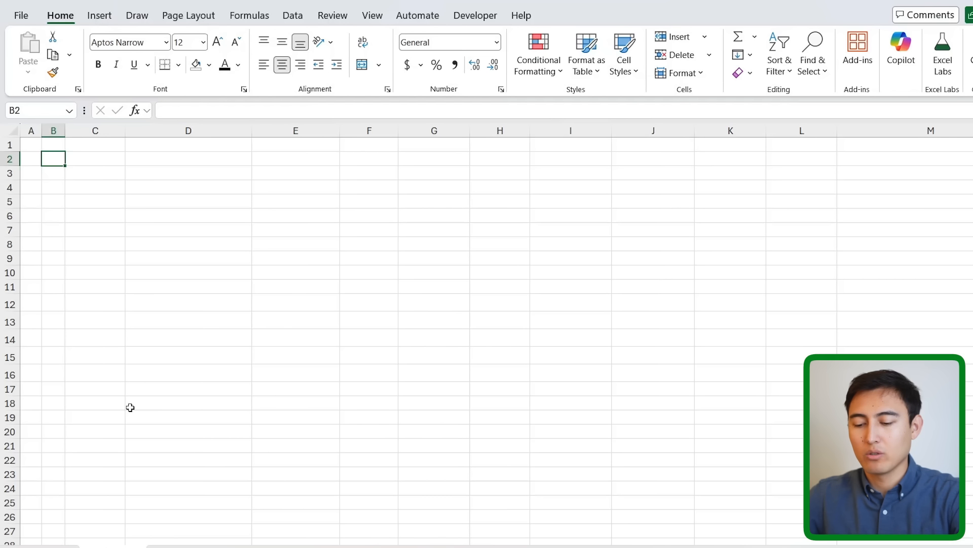
text(~)
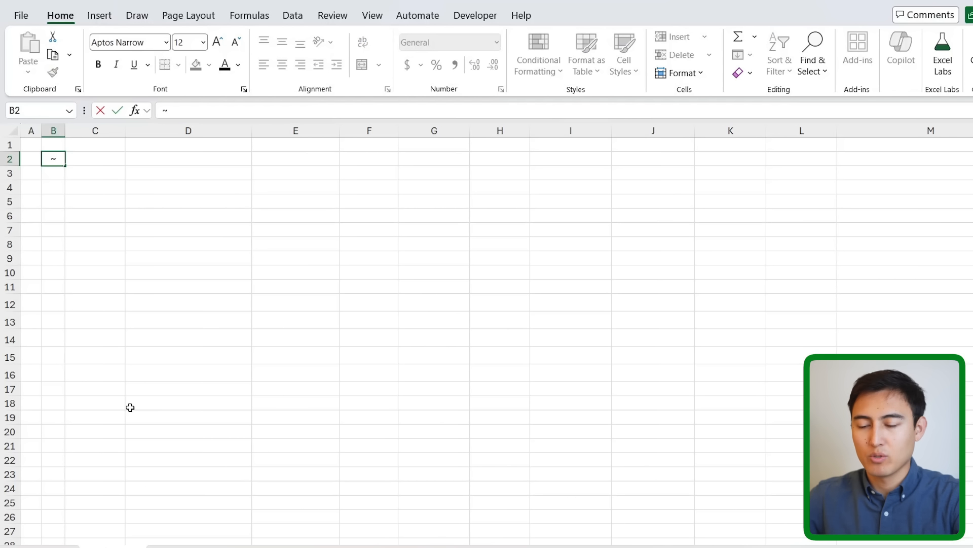
key(Tab)
key(Return)
text(1)
key(Return)
text(2)
key(Return)
key(Up)
key(Up)
key(Up)
key(Right)
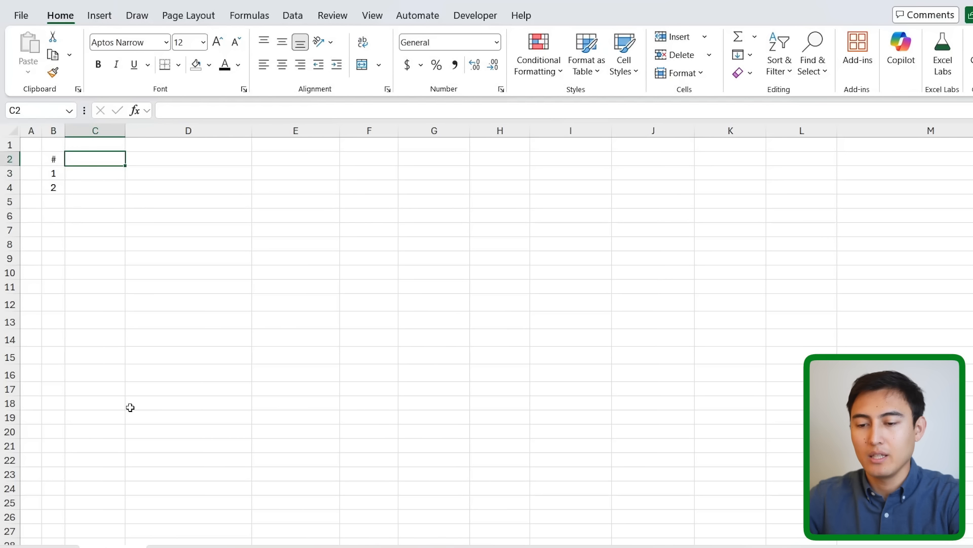
Enter the headers Company, Position, Location and Job Type in C2 through F2.
text(Company)
key(Tab)
text(Position)
key(Tab)
text(Location)
key(Tab)
text(Job Type)
key(Return)
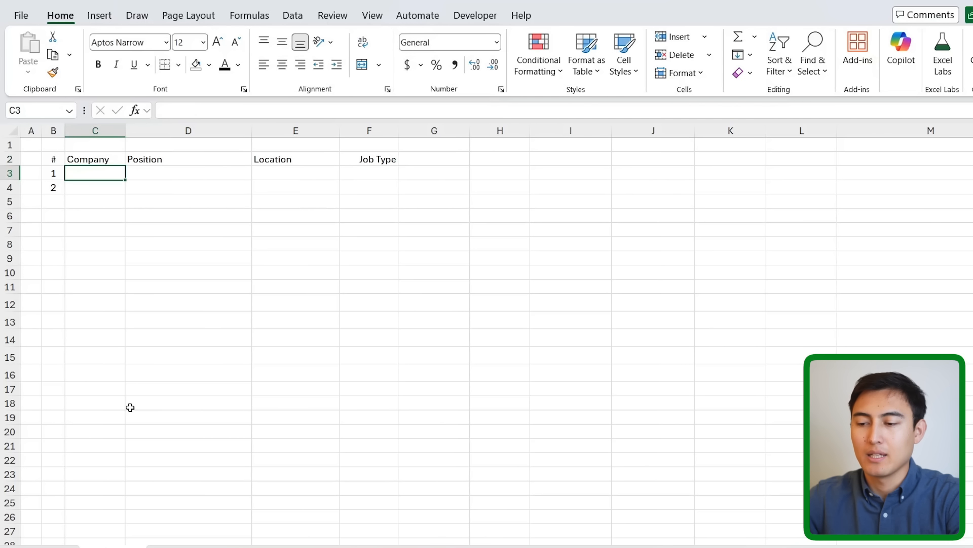
Enter the headers Date Applied, Status and Follow-Up Data in G2 through I2.
key(Right)
key(Right)
key(Right)
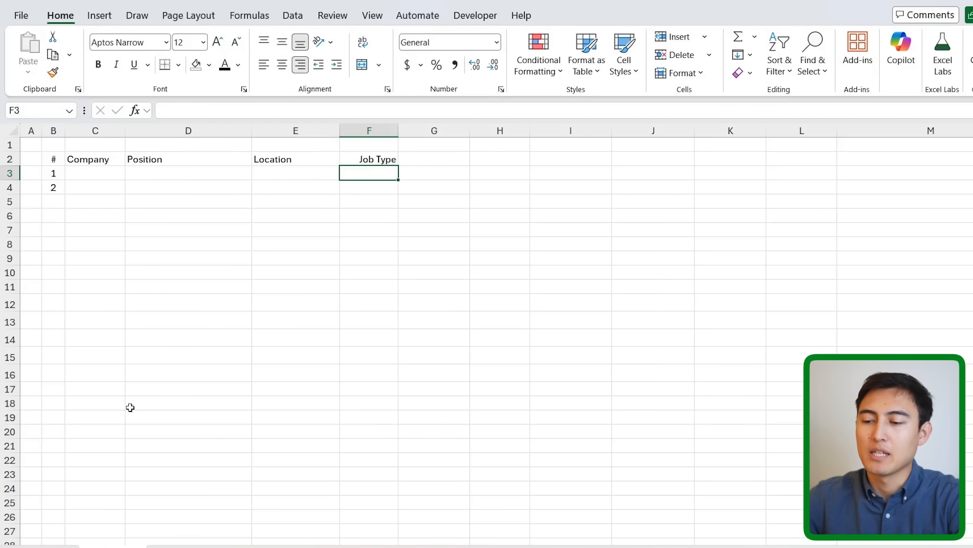
key(Up)
key(Right)
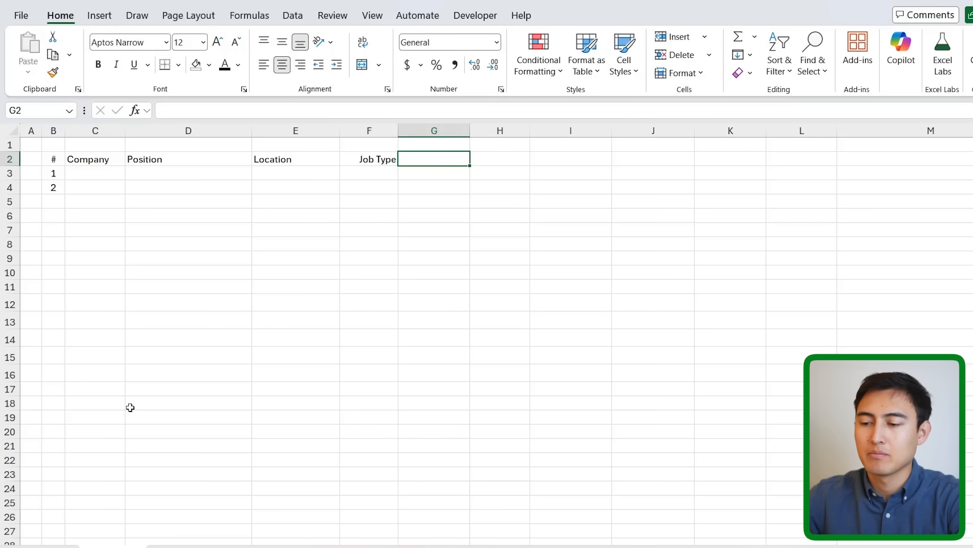
text(Date Applied)
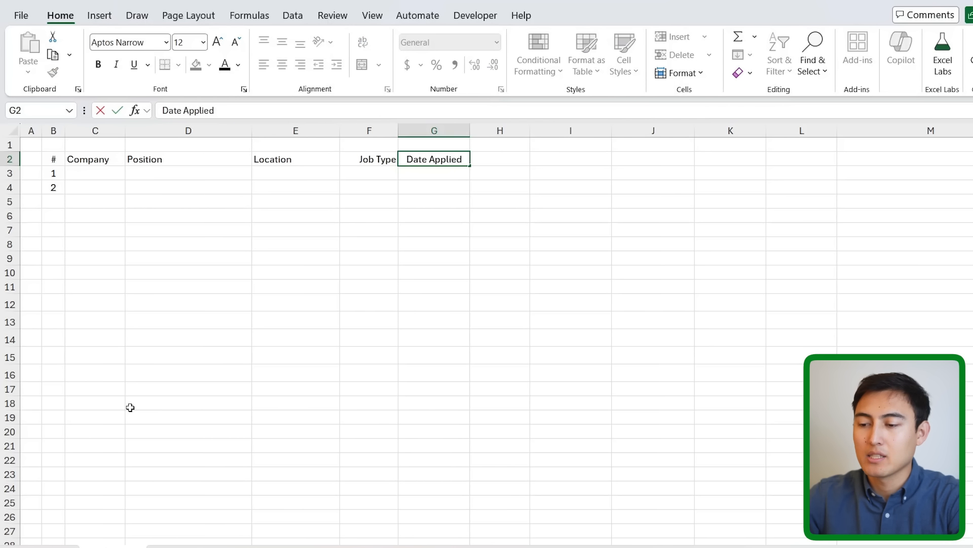
key(Tab)
text(Status)
key(Tab)
text(Foll)
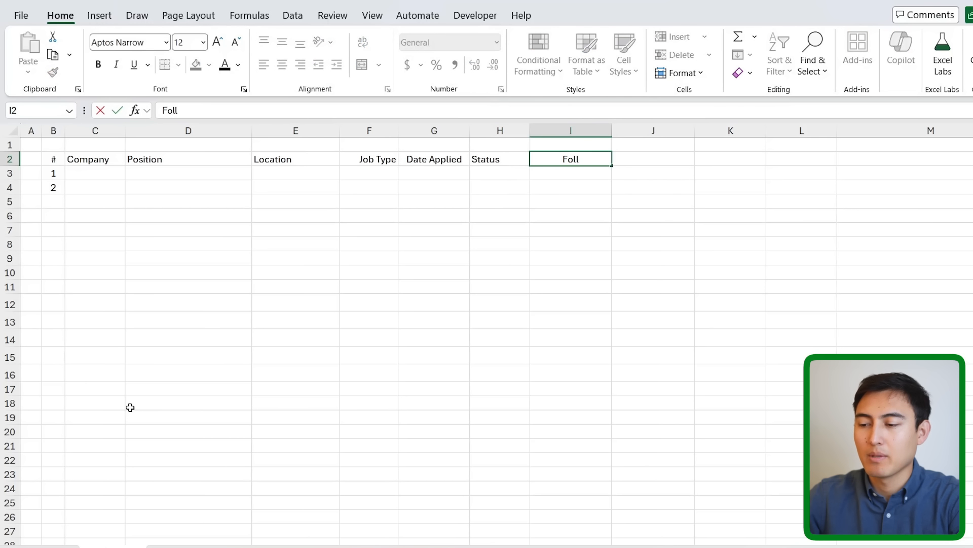
text(ow-Up Data)
key(Return)
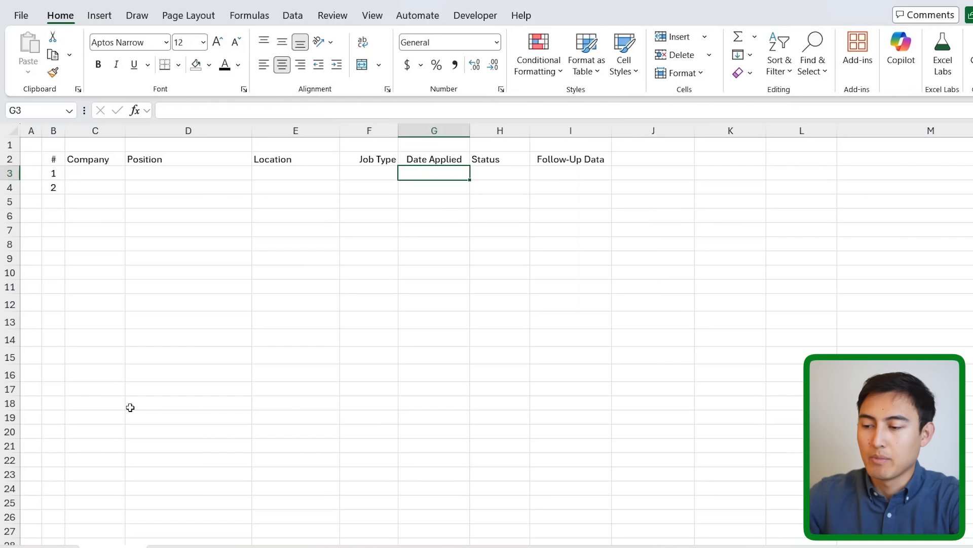
key(Left)
key(Right)
key(Right)
key(Right)
key(Left)
key(Left)
key(Left)
key(Right)
key(Right)
key(Right)
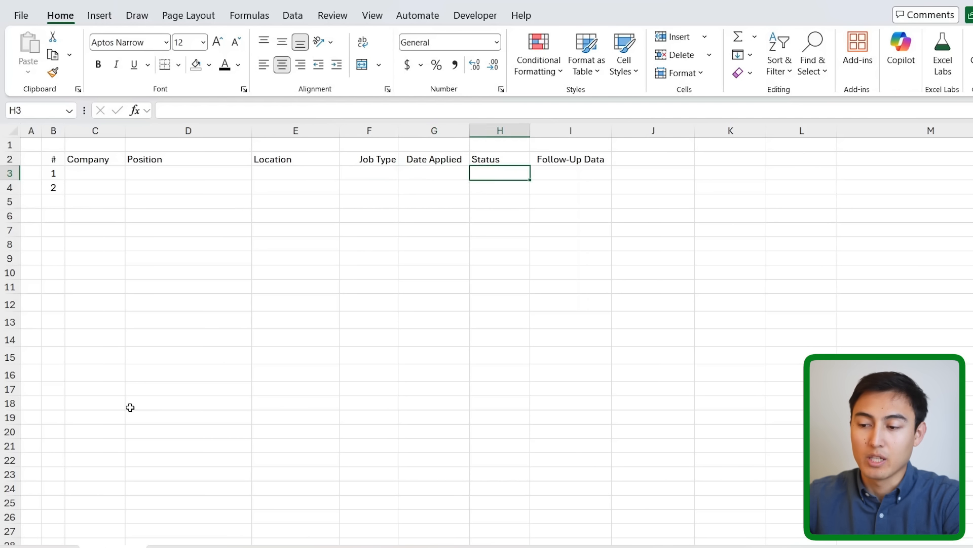
Correct the header in I2 to read Follow-Up Date.
key(Right)
key(Left)
key(Up)
key(F2)
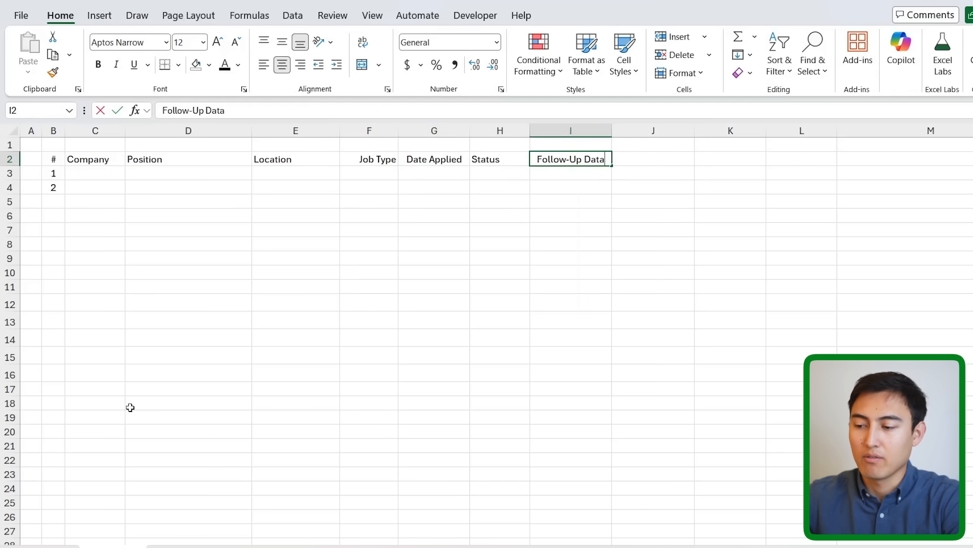
key(BackSpace)
text(e)
key(Tab)
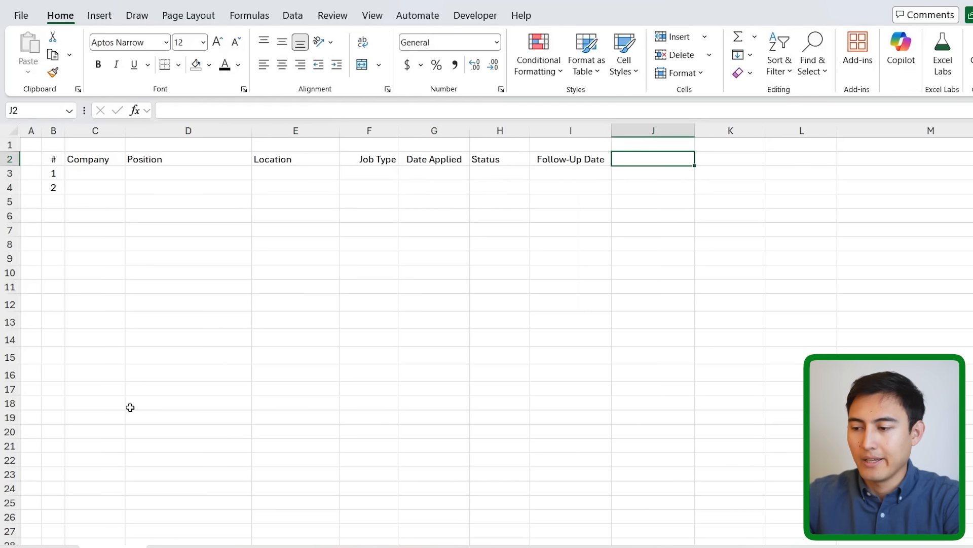
Enter the headers Contact Person in J2 and Salary Range in K2, and fill K3 with NA.
text(Contact Person)
key(Tab)
text(Salary Rang)
key(Return)
key(Right)
key(Right)
text(NA)
key(Tab)
Enter the last two headers, Link in L2 and Notes in M2.
key(Up)
key(Left)
key(Right)
text(Link)
key(Tab)
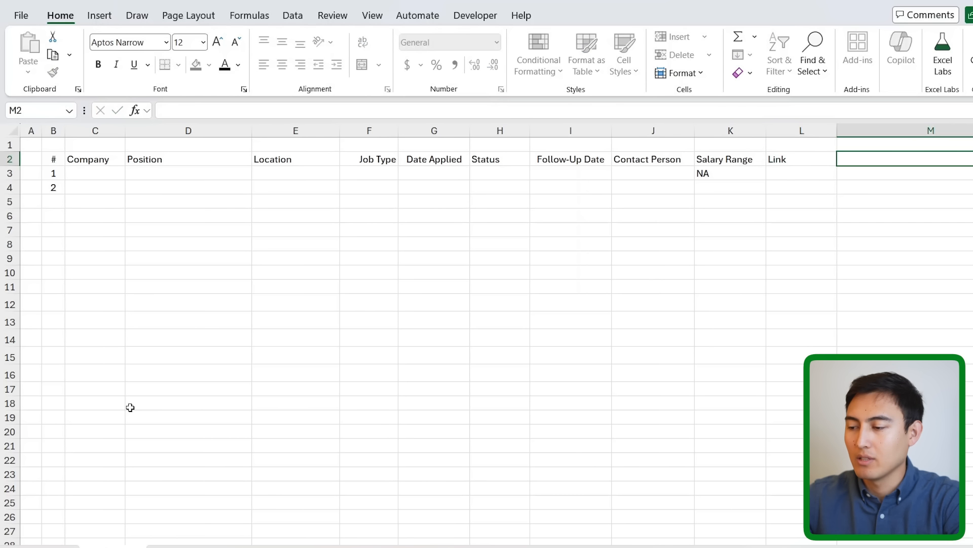
text(N)
key(Return)
key(Up)
key(Right)
key(Down)
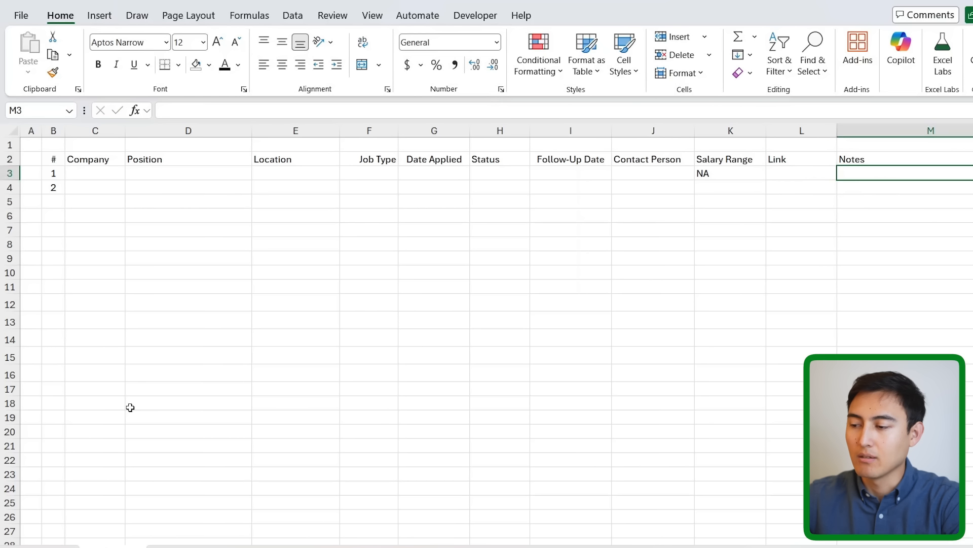
Format the header row B2:M2 as bold white text on the recently used dark blue fill.
key(Up)
key(ctrl+Left)
key(ctrl+shift+Right)
key(ctrl+b)
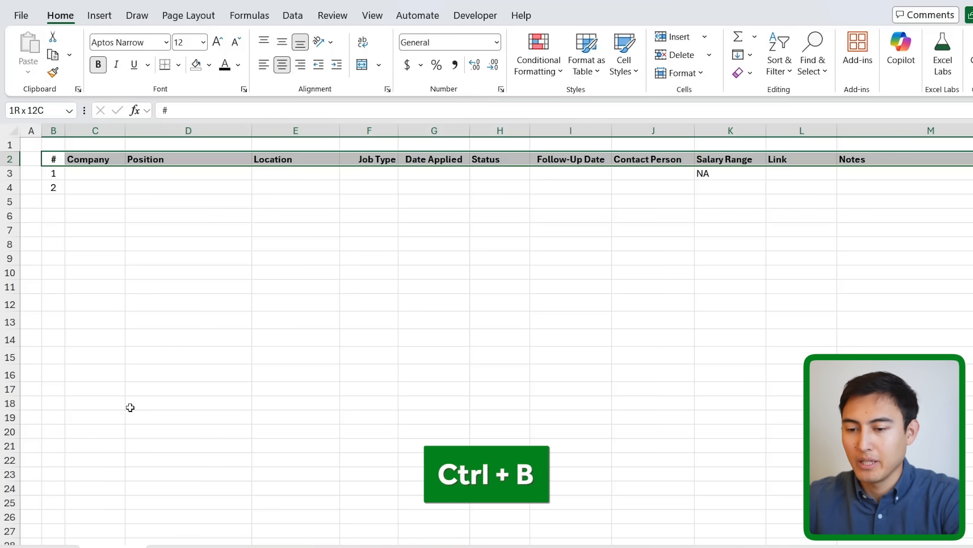
click(209, 65)
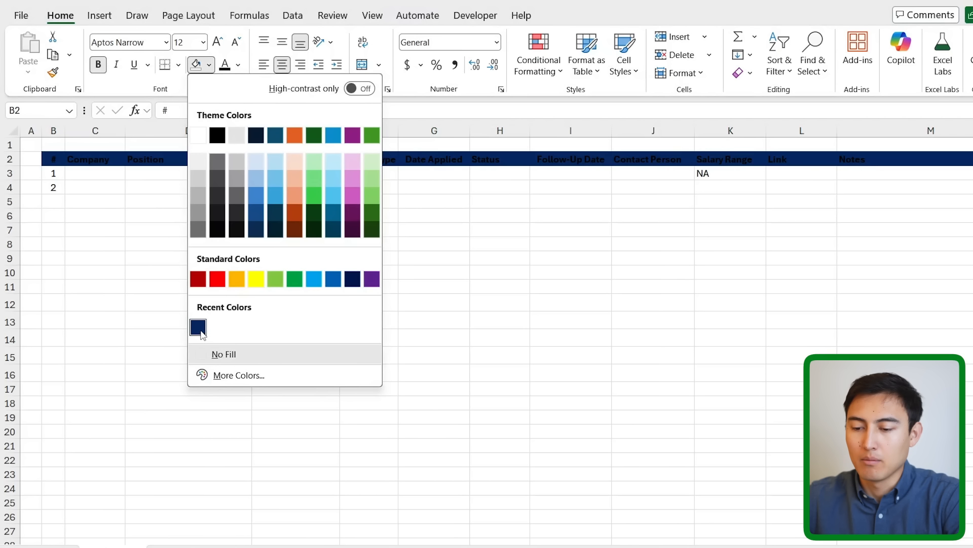
click(198, 327)
click(238, 64)
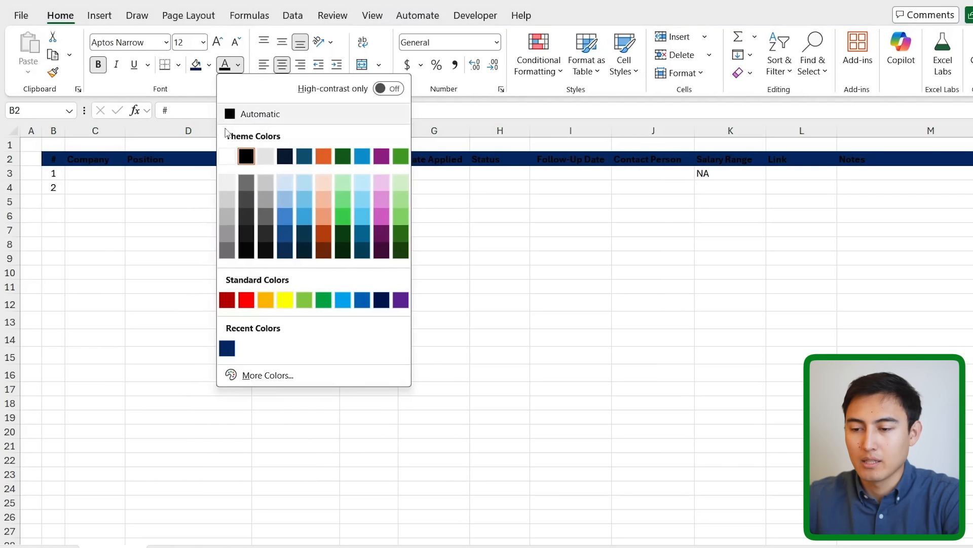
click(226, 156)
key(Down)
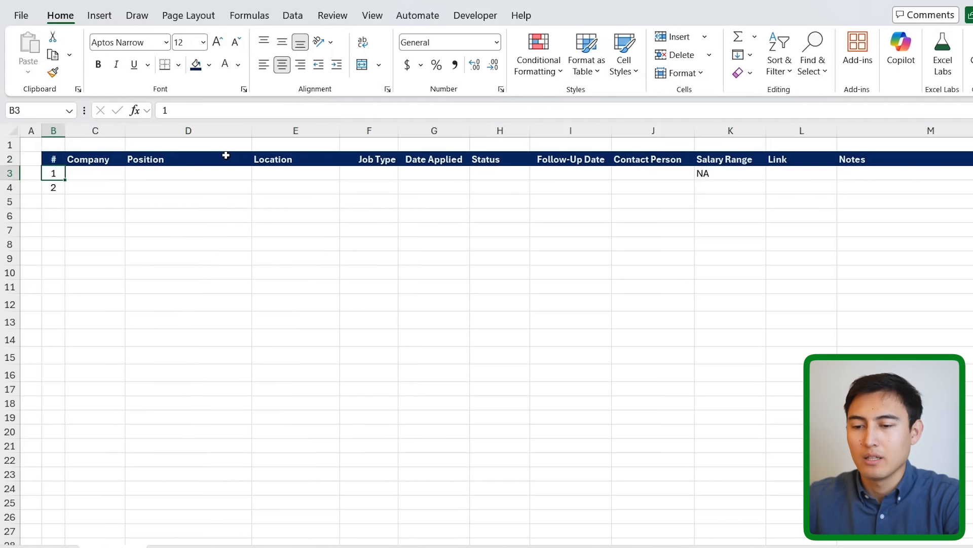
key(Right)
key(Left)
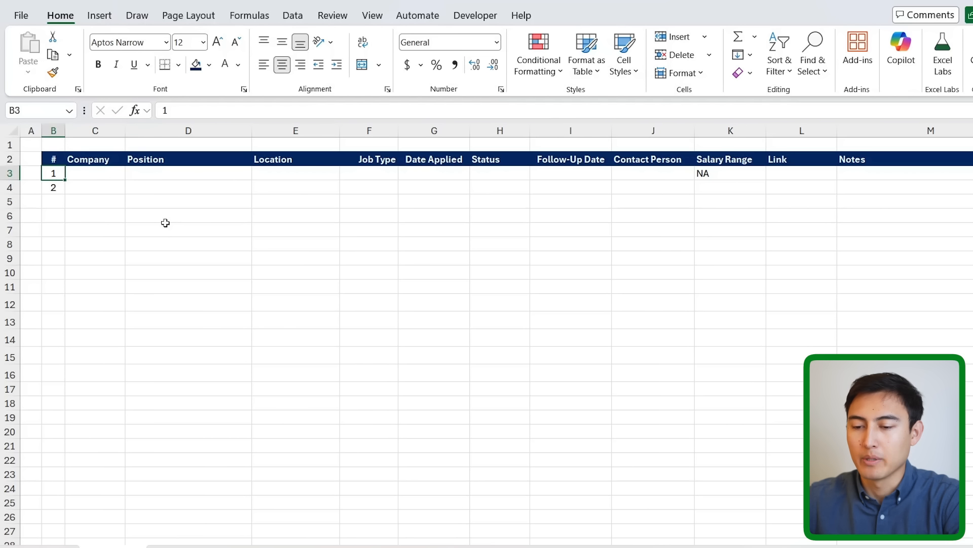
key(Right)
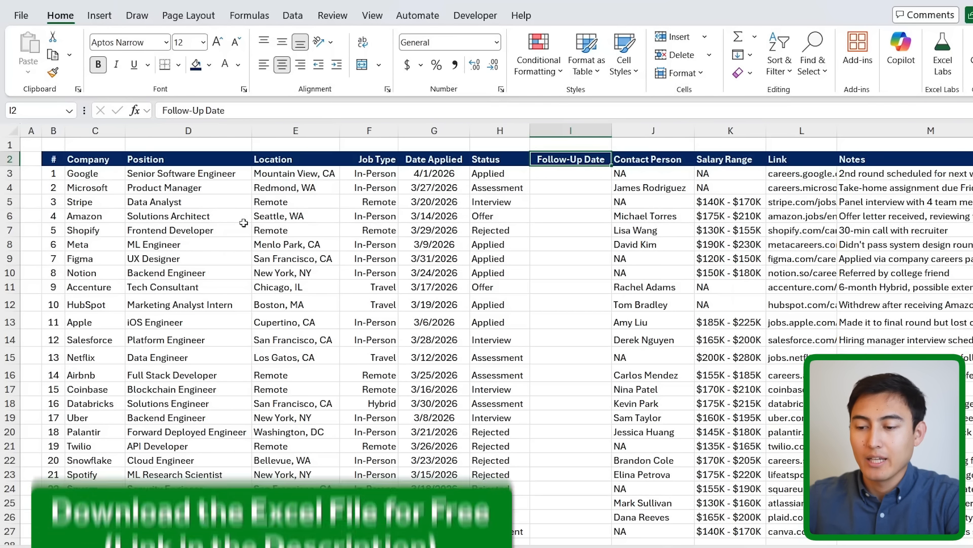
click(235, 235)
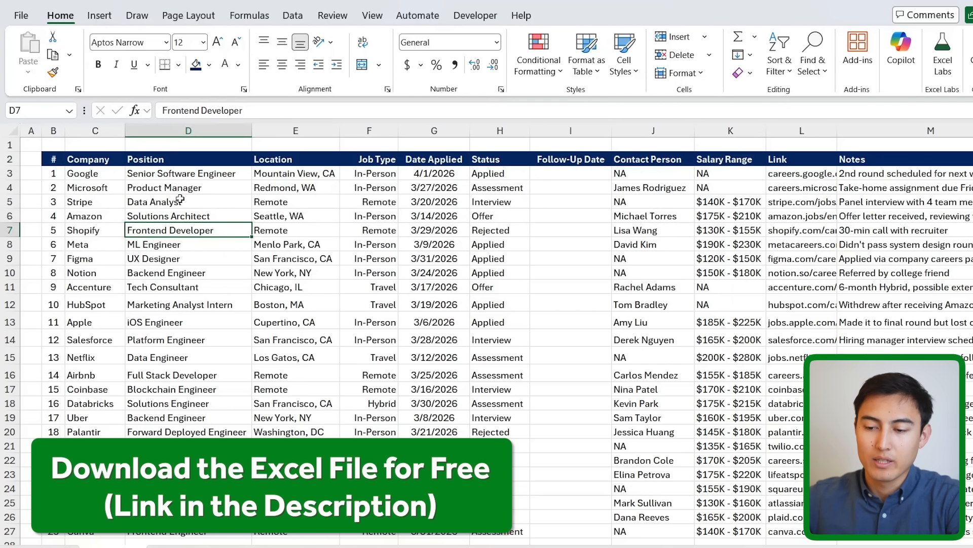
key(Right)
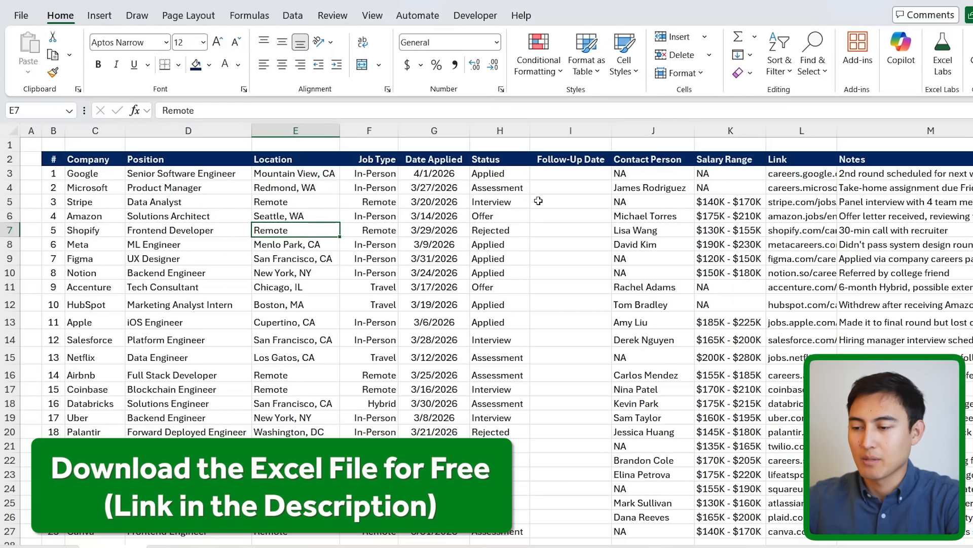
click(604, 159)
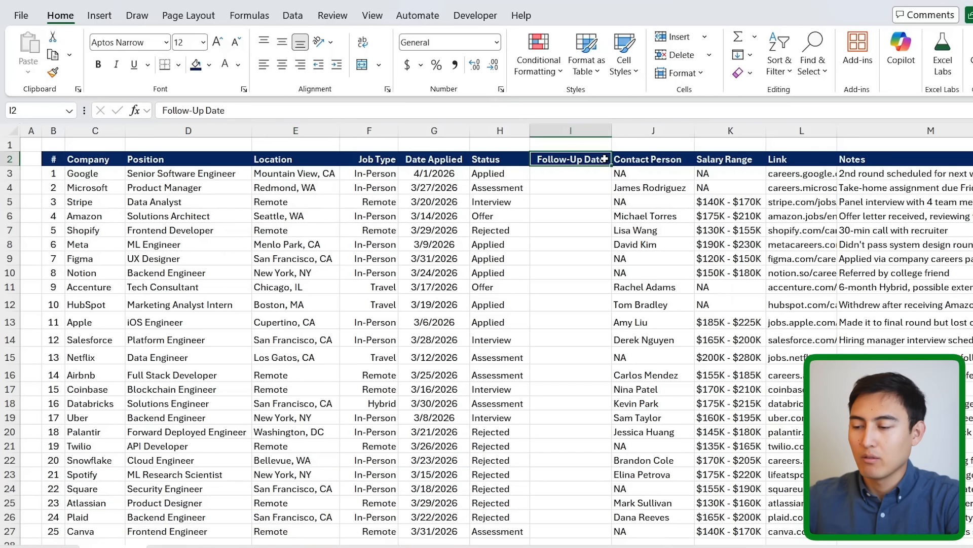
click(582, 176)
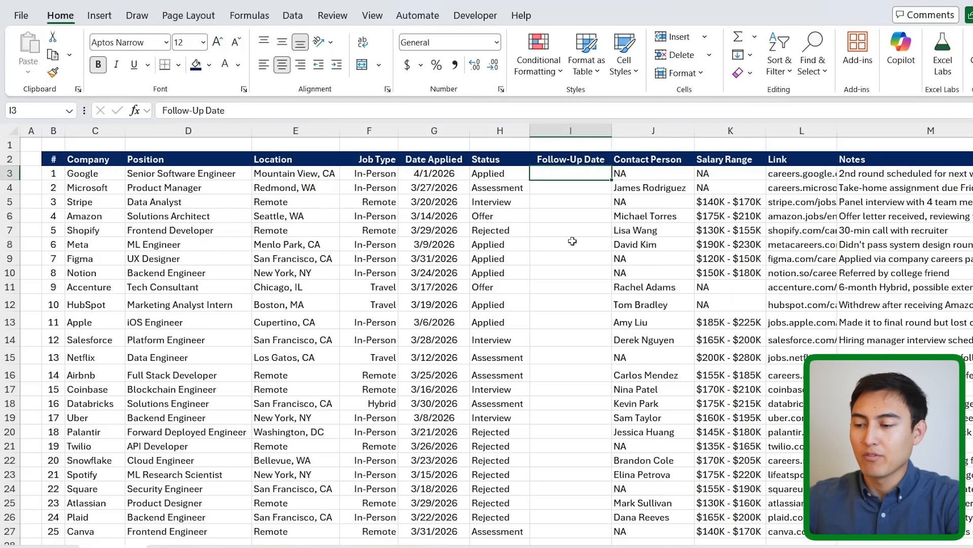
Convert the application data in B2:M27 into a table with headers.
key(Left)
key(ctrl+t)
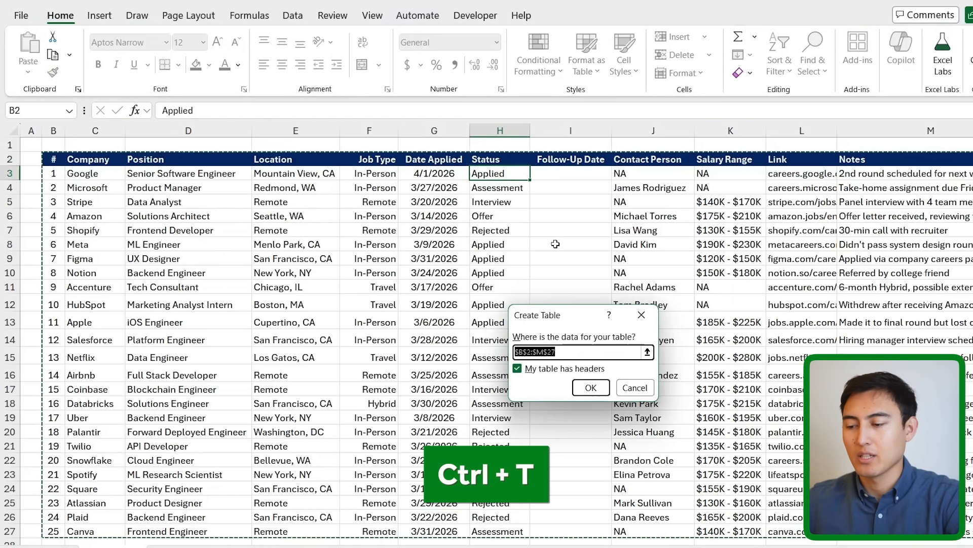
key(Return)
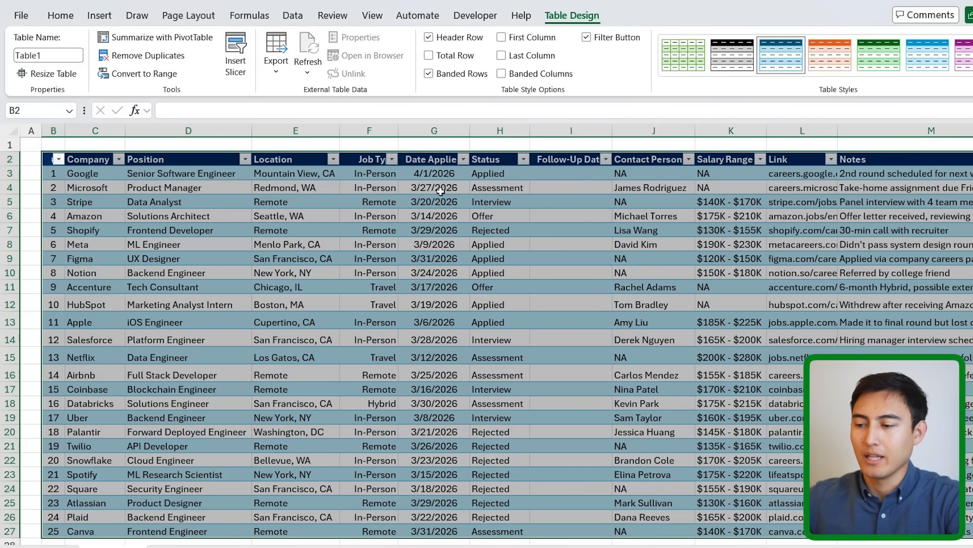
click(574, 163)
key(Down)
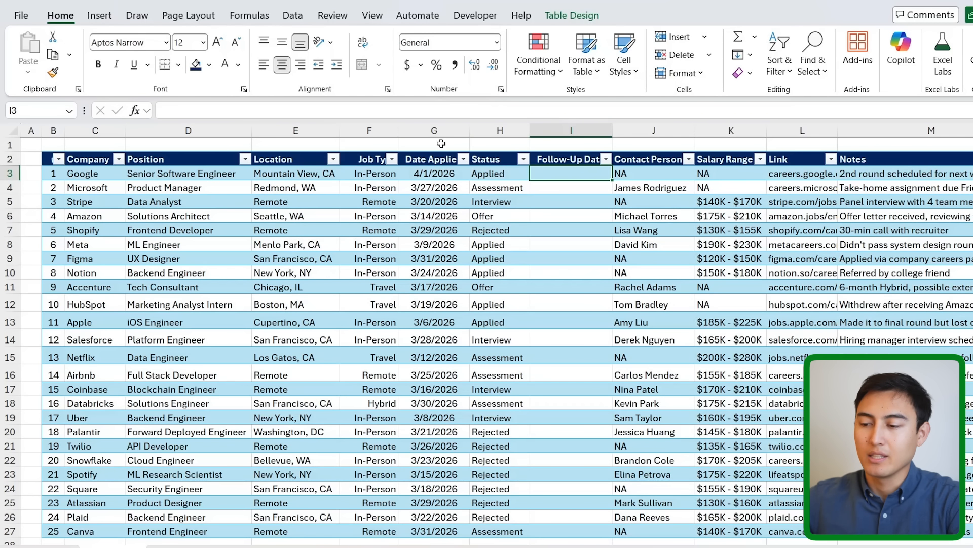
Hide the filter buttons in the applications table's header row.
click(604, 163)
click(572, 15)
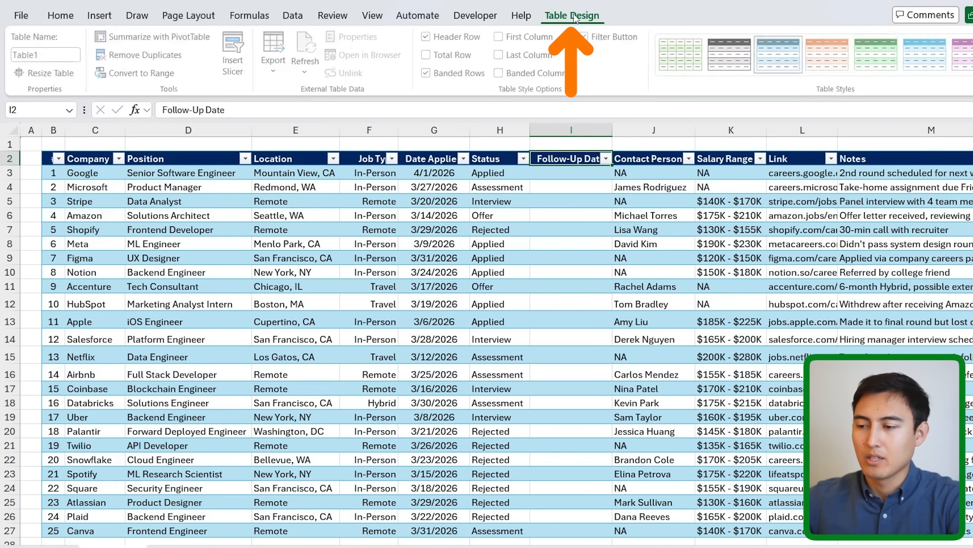
click(615, 38)
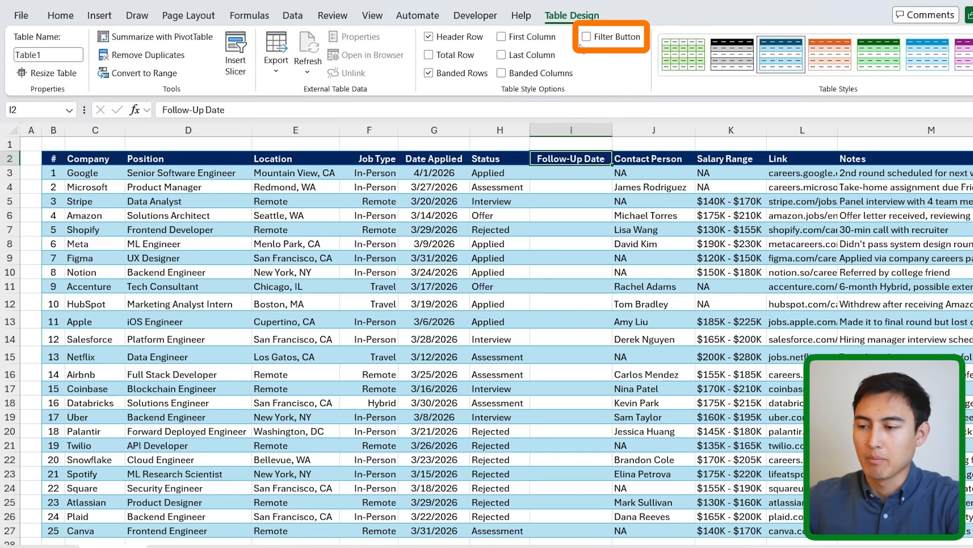
key(Down)
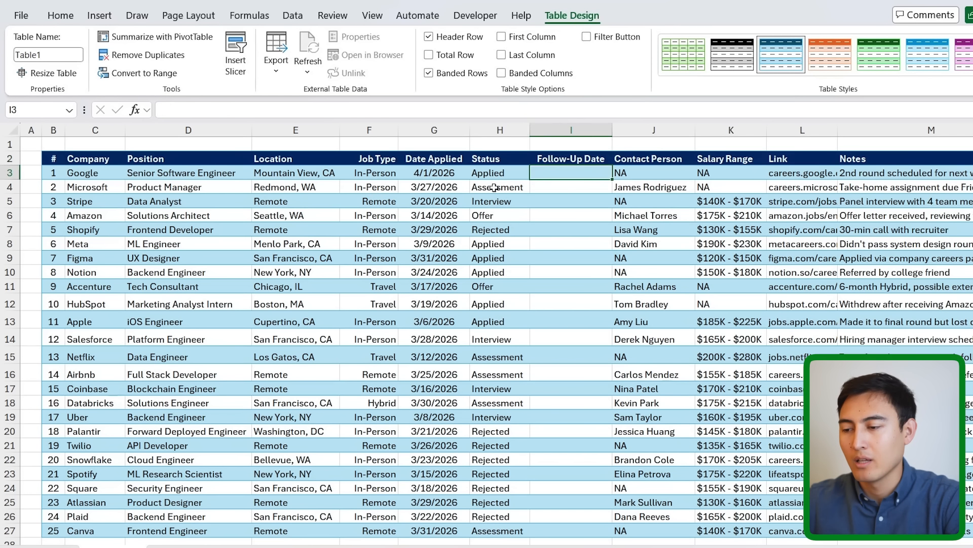
Fill the Follow-Up Date column with the formula =[@[Date Applied]]+14, starting in I3.
click(416, 174)
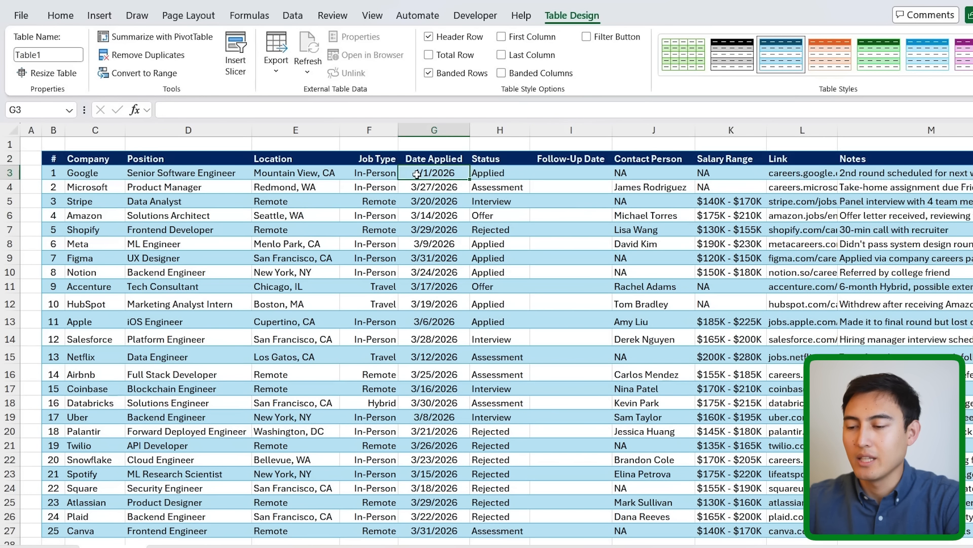
click(569, 176)
text(=)
key(Left)
key(Left)
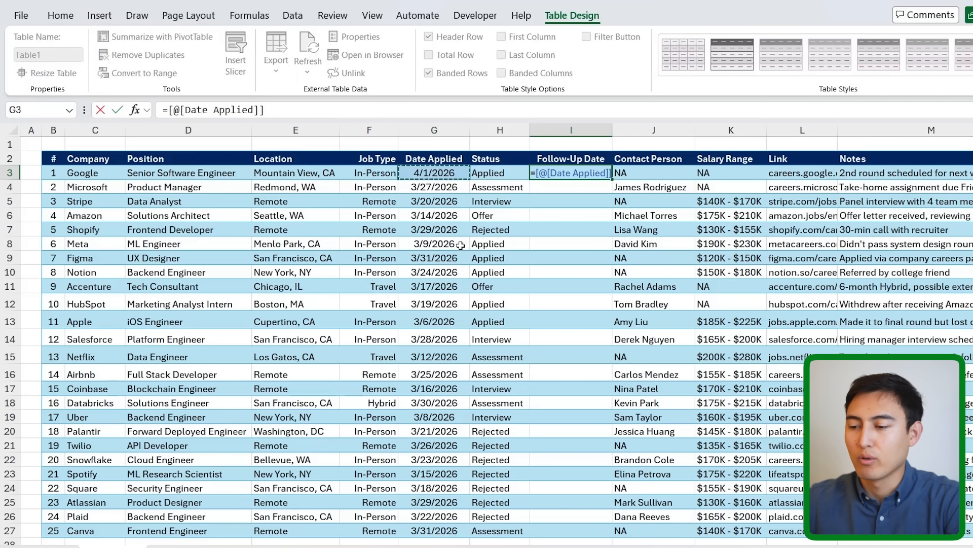
text(+)
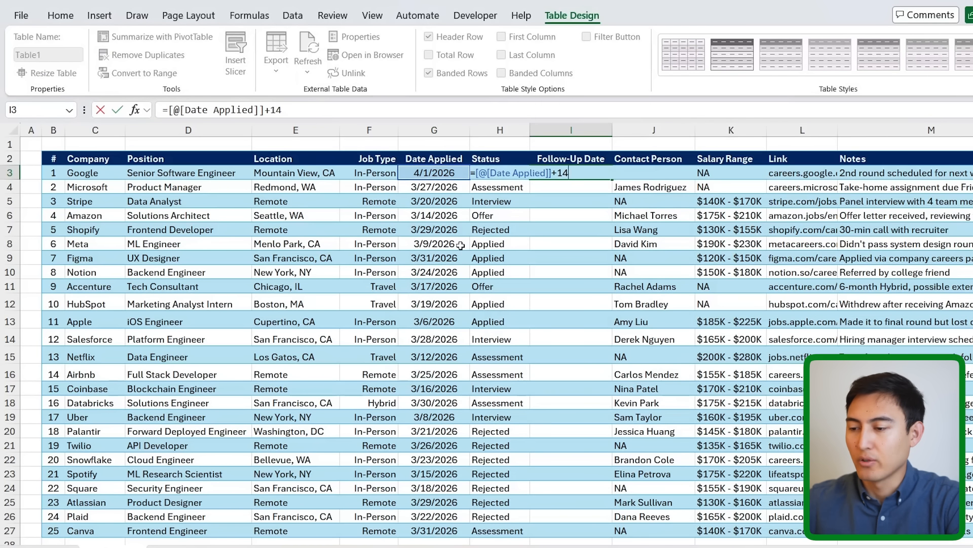
text(14)
key(Return)
key(Up)
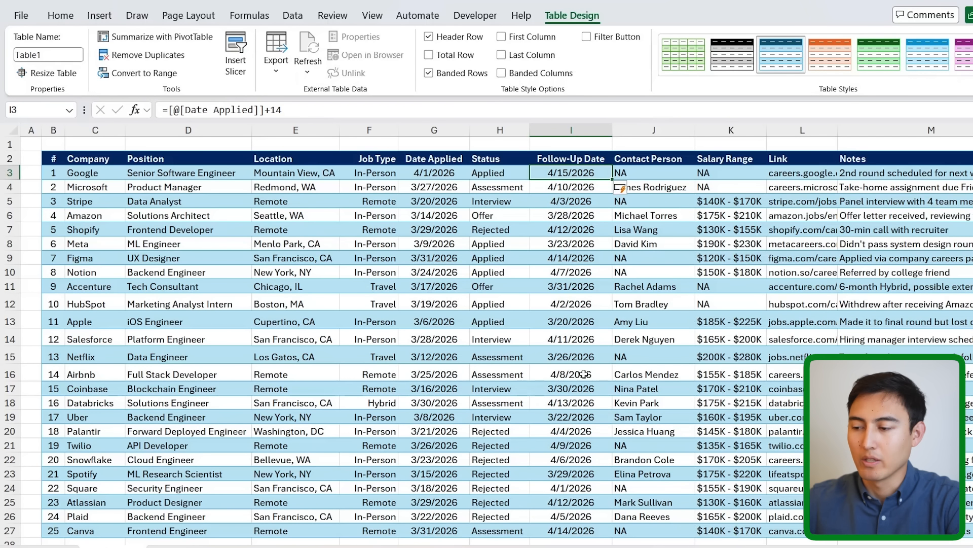
Try entering Declined as the status of the Meta application in H8, and undo the entry.
key(Left)
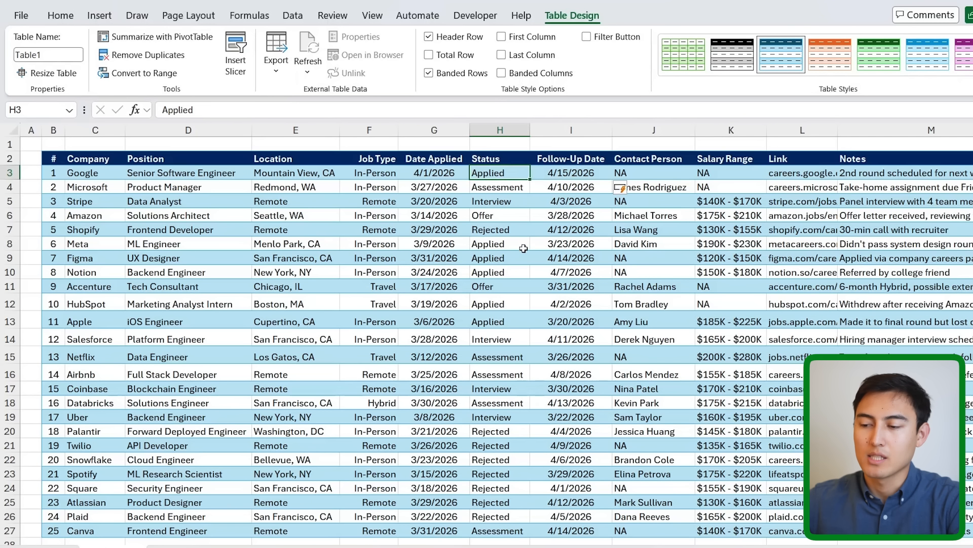
click(499, 231)
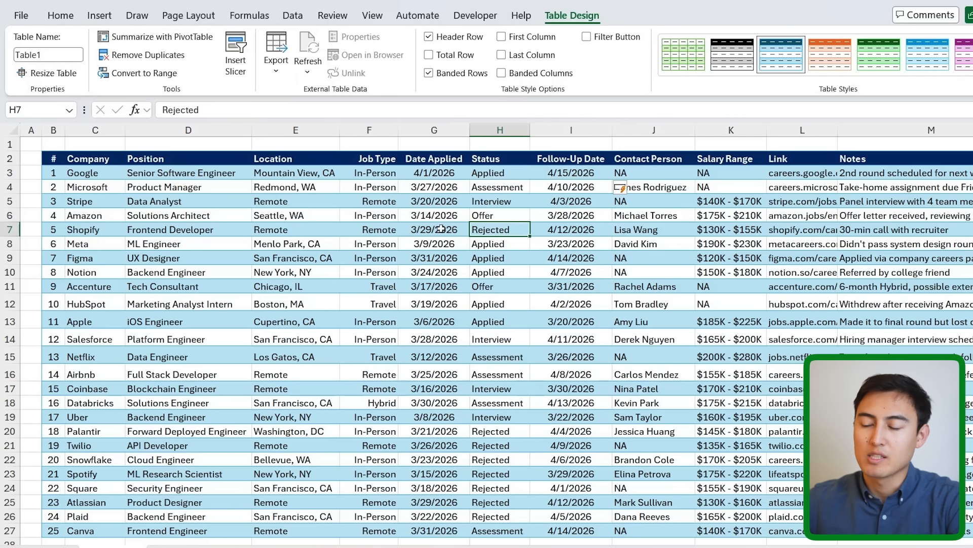
click(491, 242)
text(De)
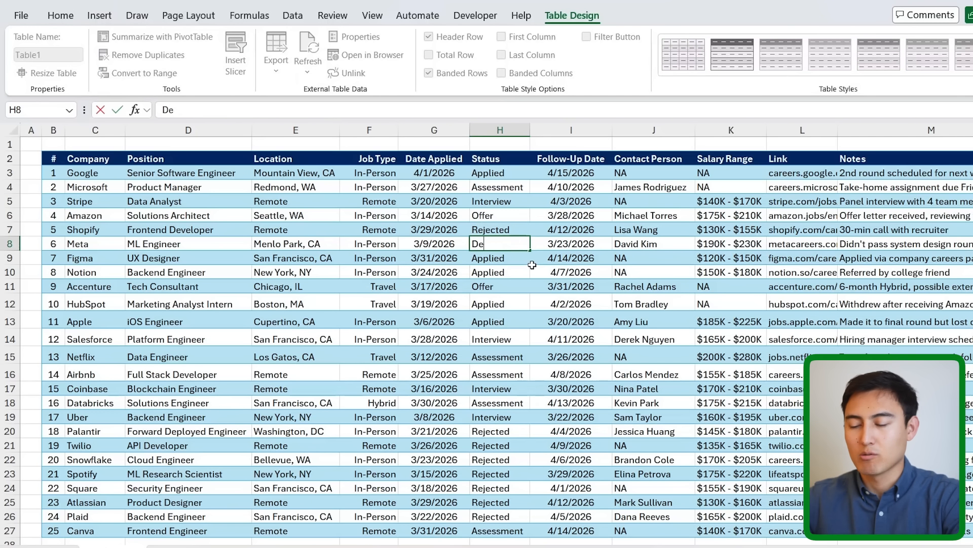
text(clined)
key(Return)
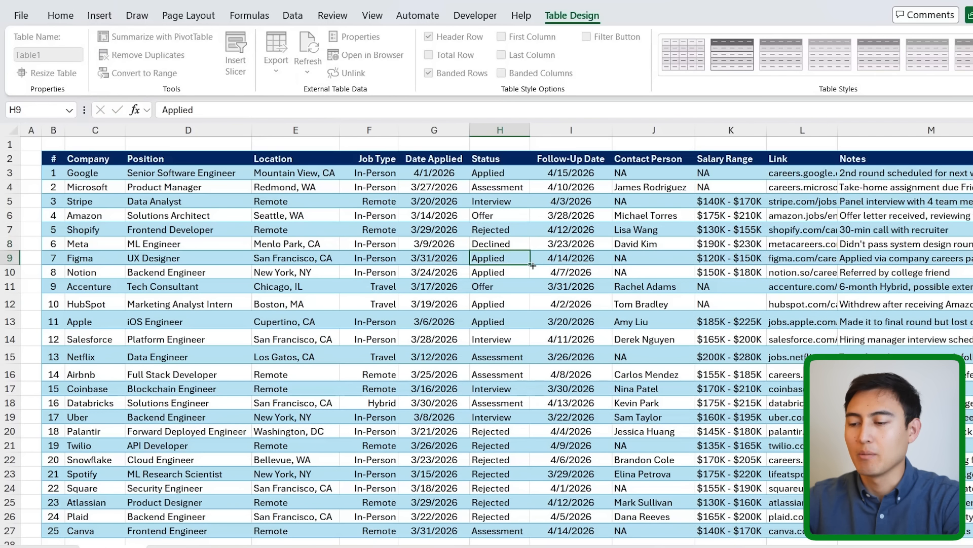
key(Up)
key(ctrl+z)
key(Up)
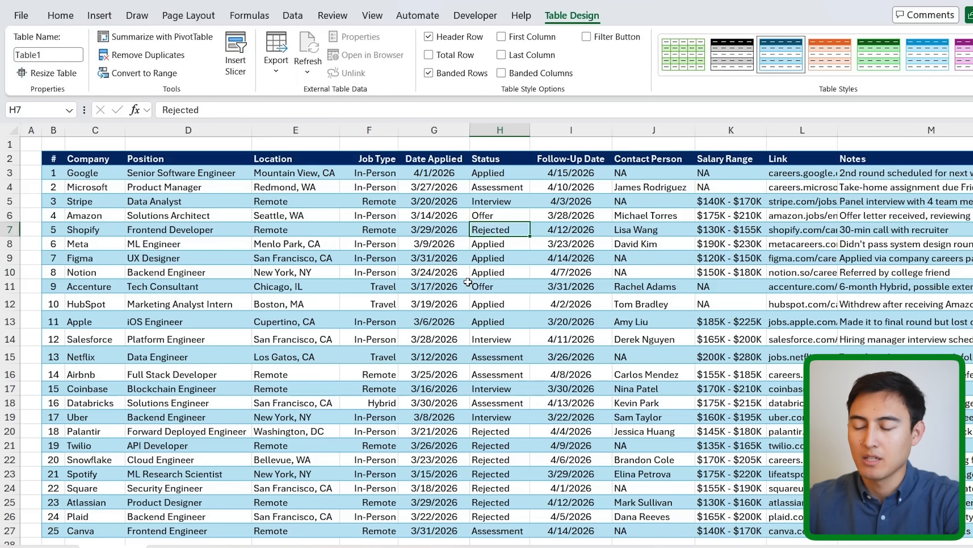
List the unique statuses beside the table with the formula =UNIQUE(Table1[Status]) in O3.
scroll(604, 300, right, 3)
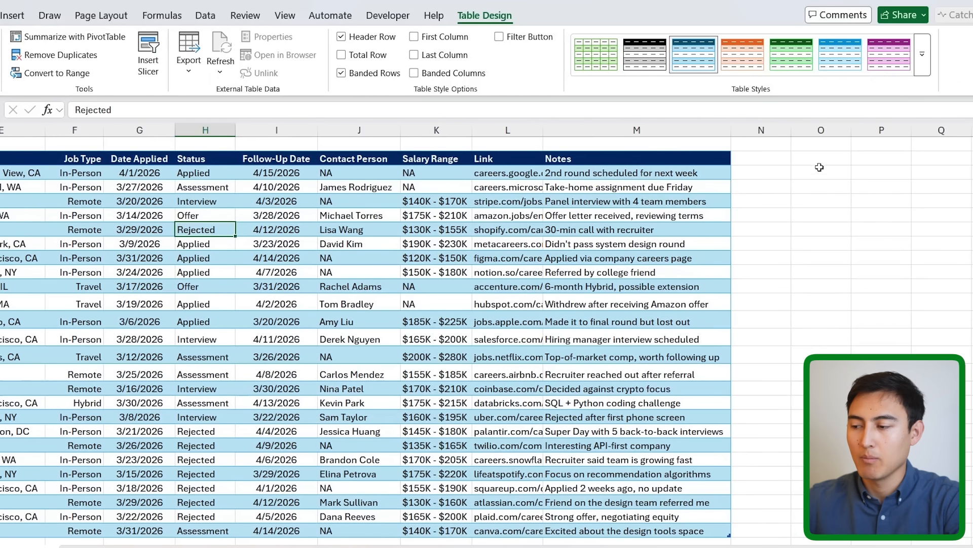
click(805, 173)
text(=)
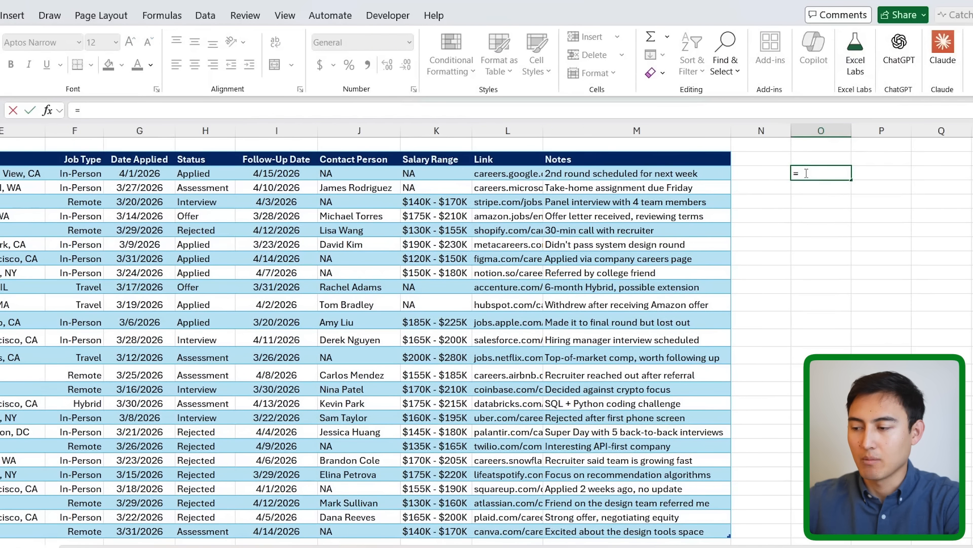
text(uni)
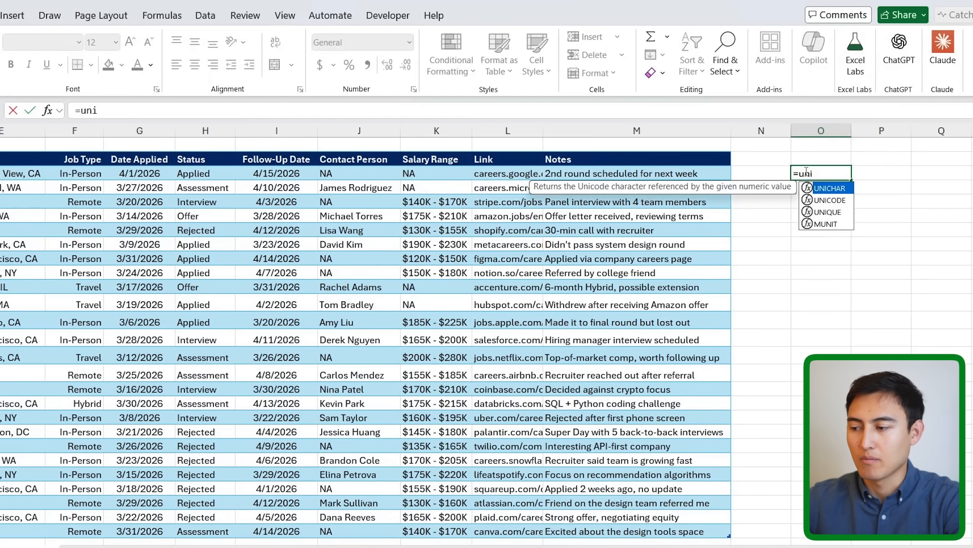
text(QUE()
key(Tab)
click(170, 170)
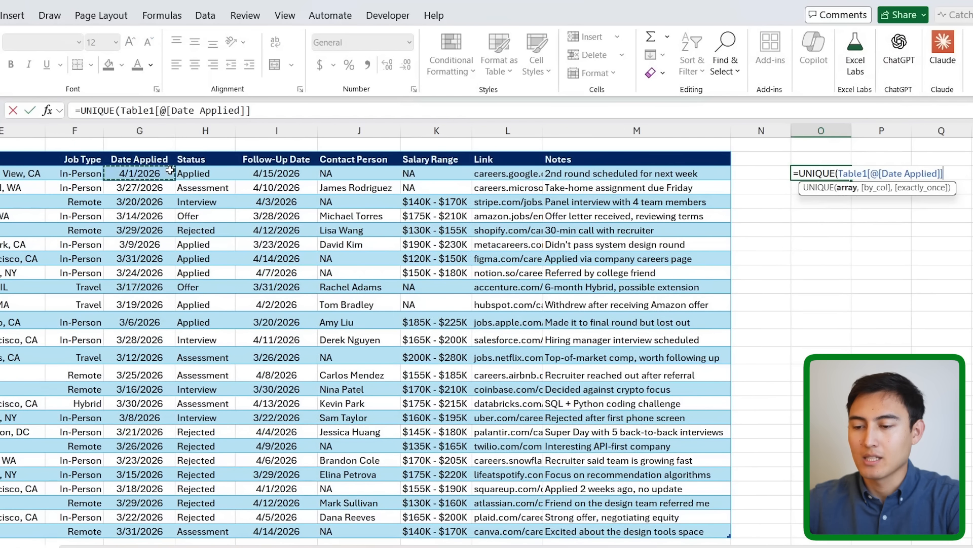
key(Right)
key(Up)
key(Down)
key(ctrl+shift+Down)
key(Return)
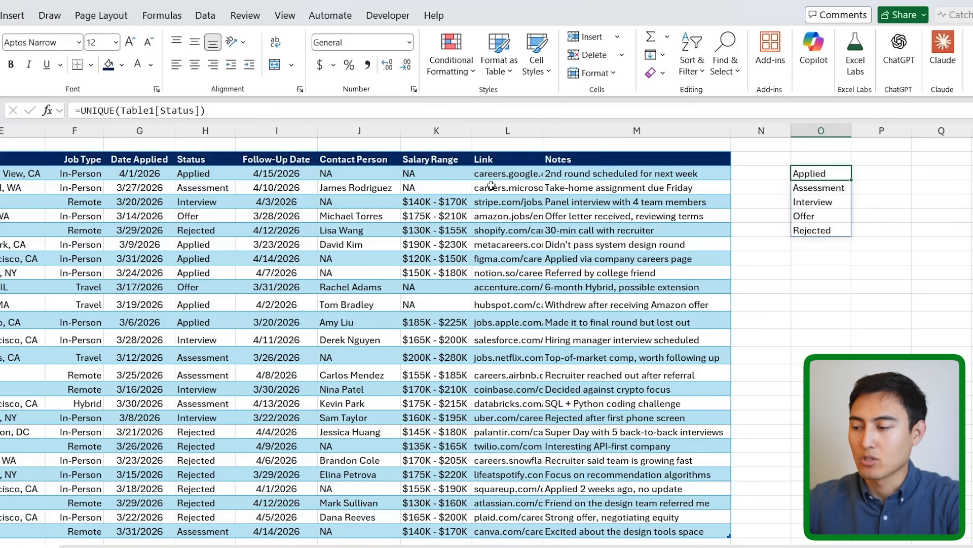
Add the bold header Status Options above the unique status list in O2.
scroll(783, 218, right, 1)
scroll(771, 256, right, 2)
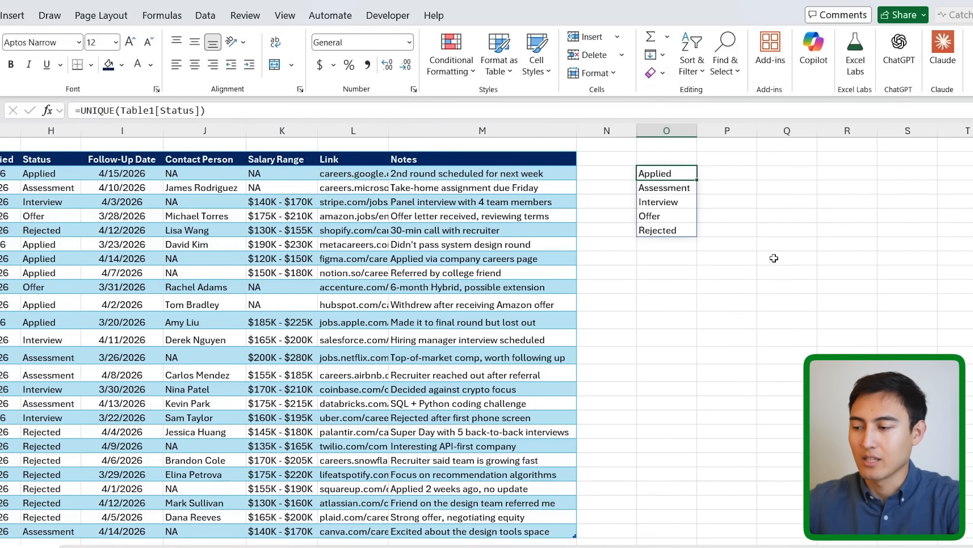
key(Right)
key(Left)
key(Up)
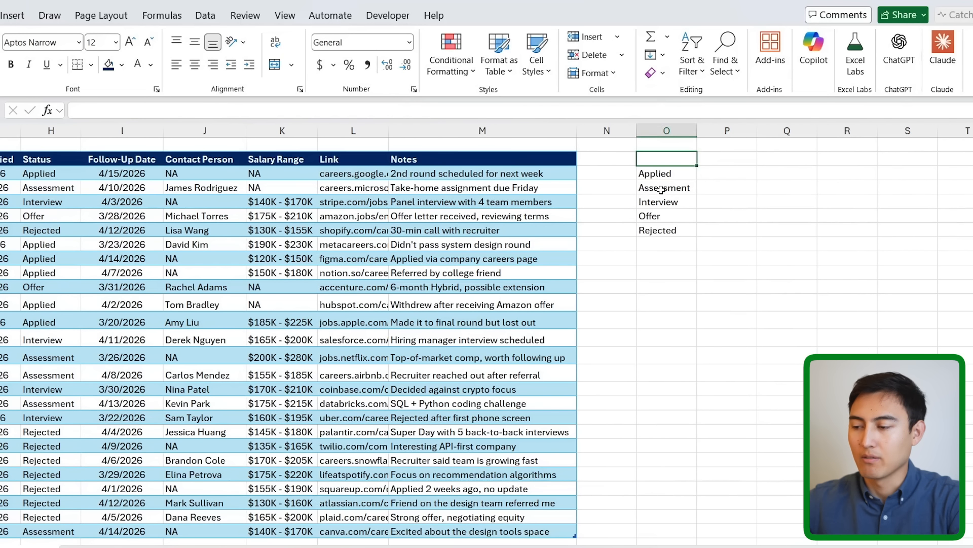
text(Status)
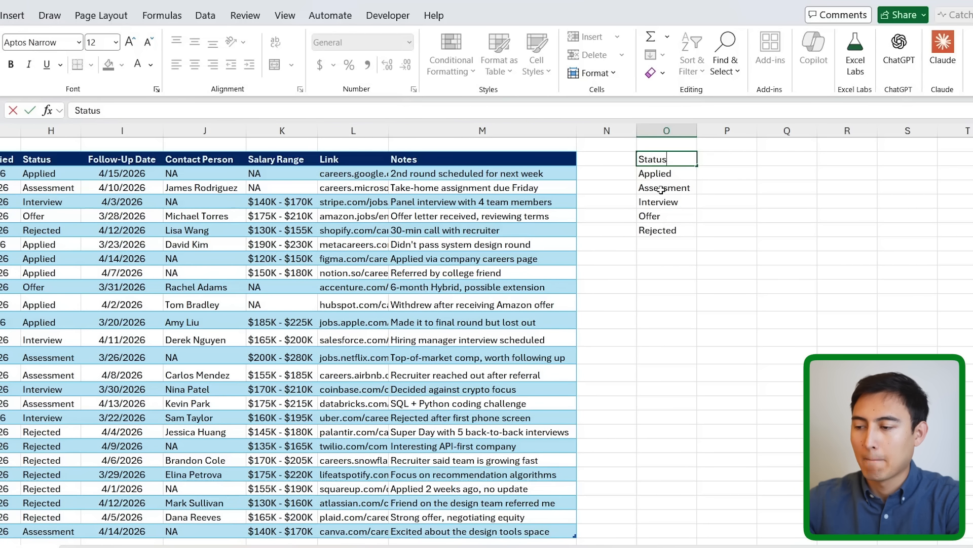
text( Options)
key(Return)
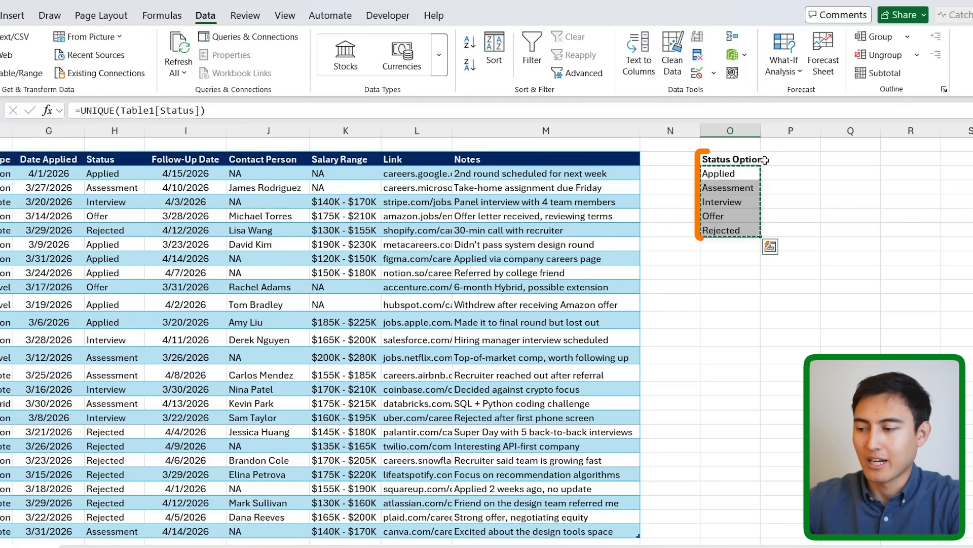
Replace the UNIQUE formula results in O3:O7 with static values by copying and pasting them in place as values.
key(ctrl+c)
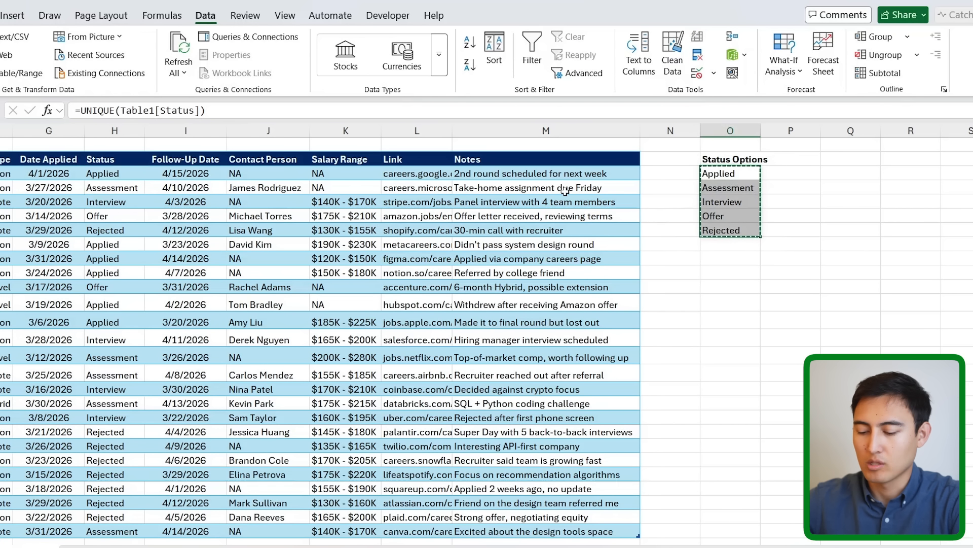
key(ctrl+alt+v)
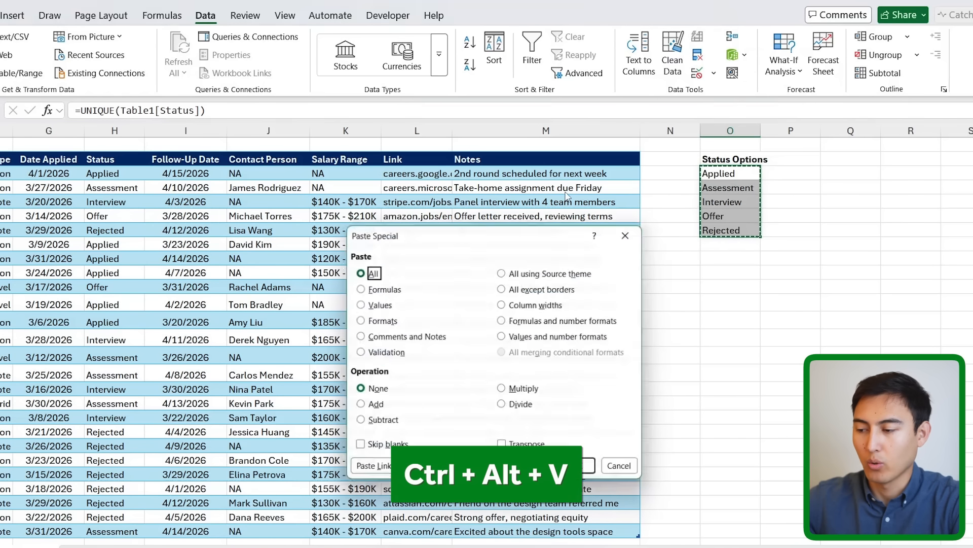
key(v)
key(Return)
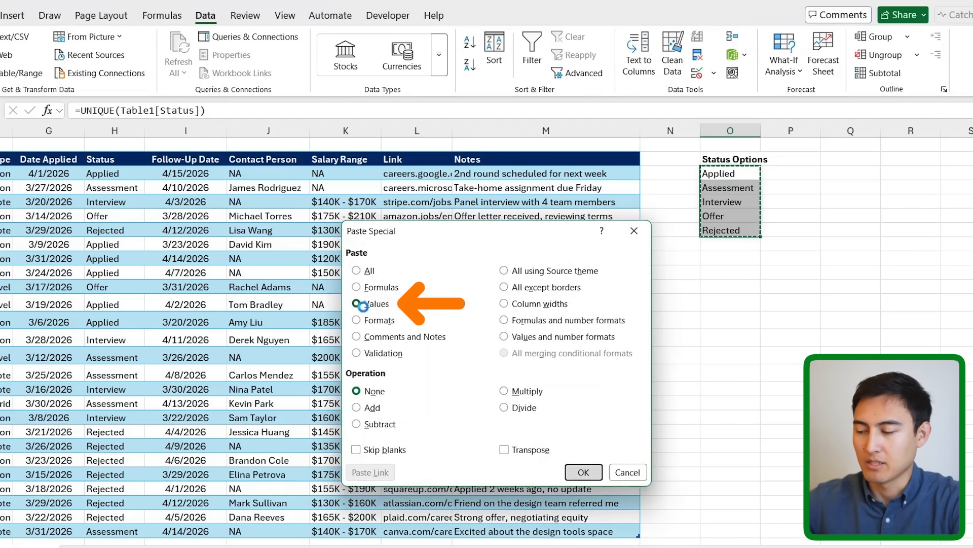
key(Down)
key(Up)
key(Down)
key(Down)
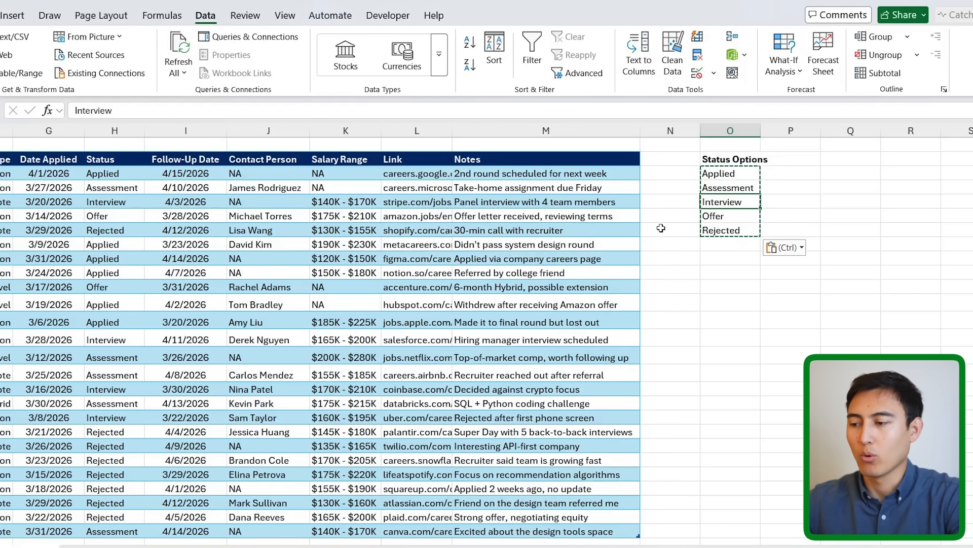
key(Escape)
key(Up)
key(Up)
Apply list data validation to the table's Status entries in H3:H27, using =$O$3:$O$7 as the source.
click(194, 173)
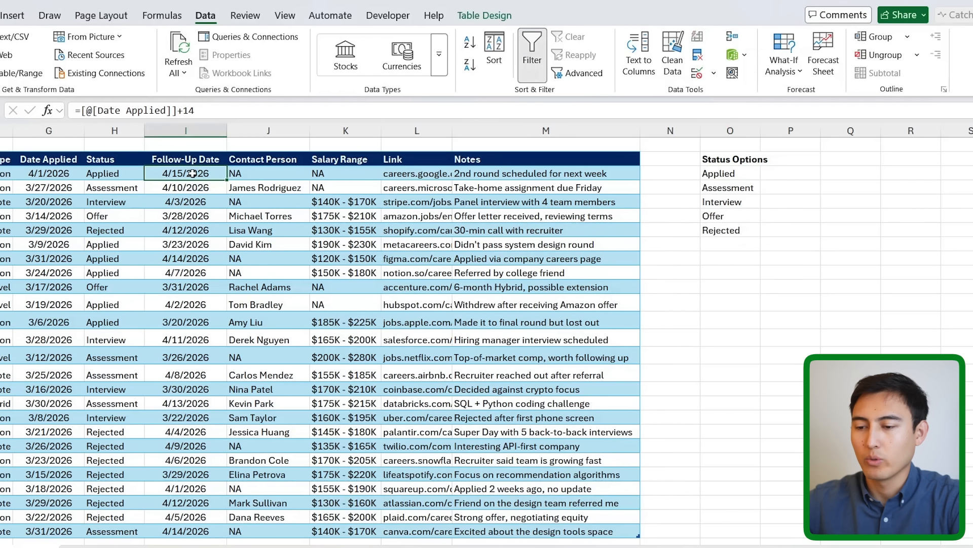
key(Left)
key(ctrl+shift+Down)
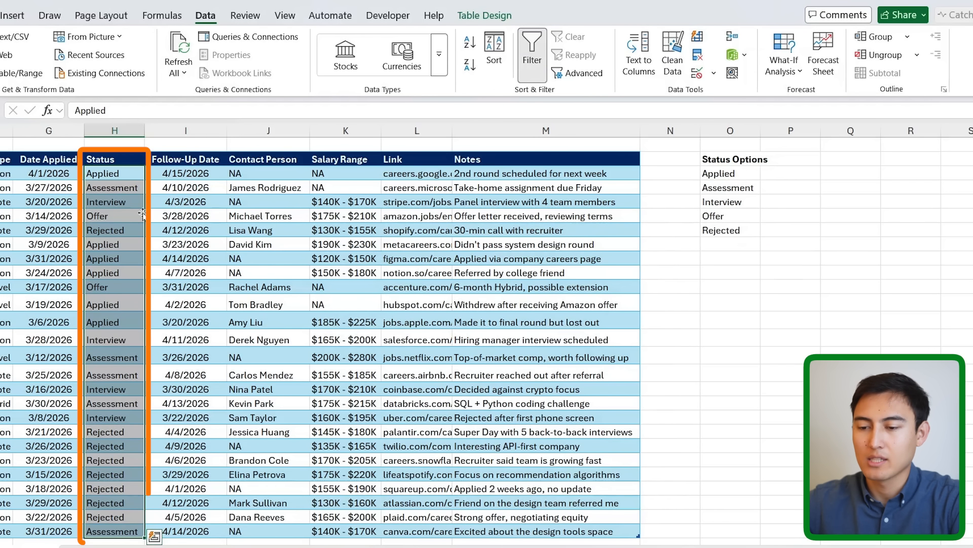
click(695, 76)
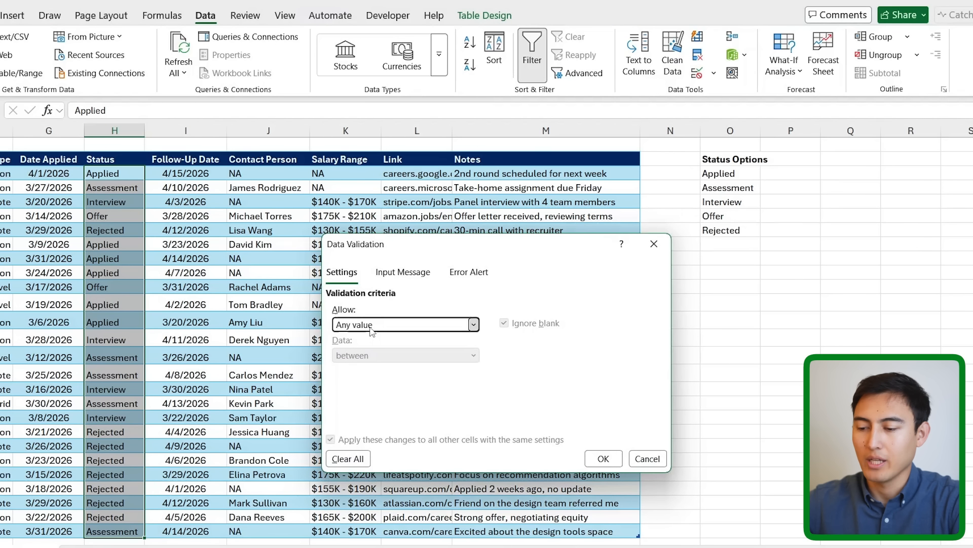
click(473, 324)
click(357, 393)
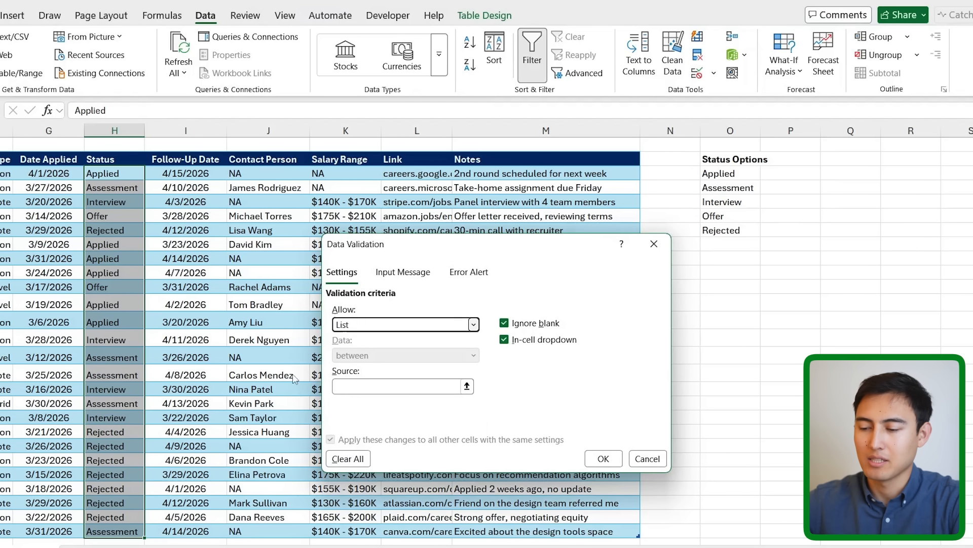
click(466, 387)
drag(718, 176, 725, 231)
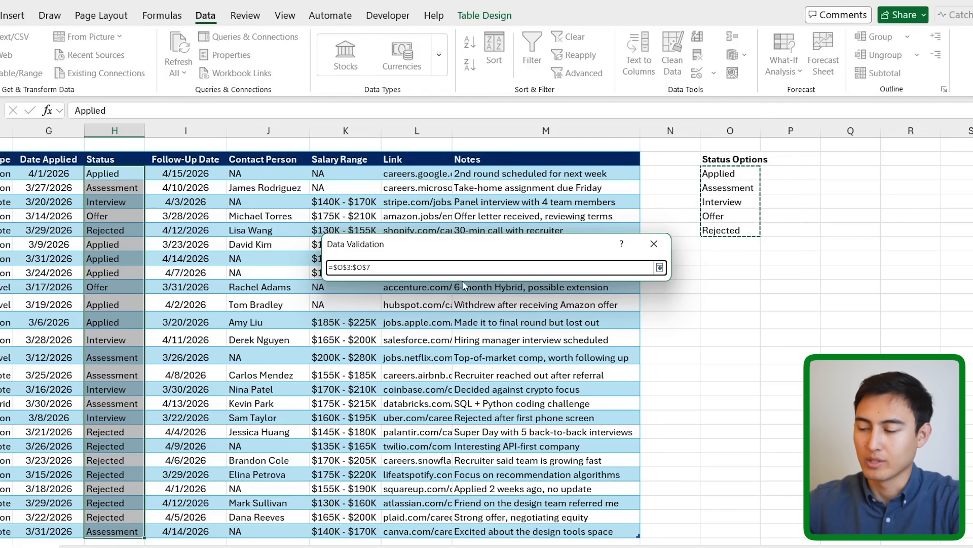
key(Return)
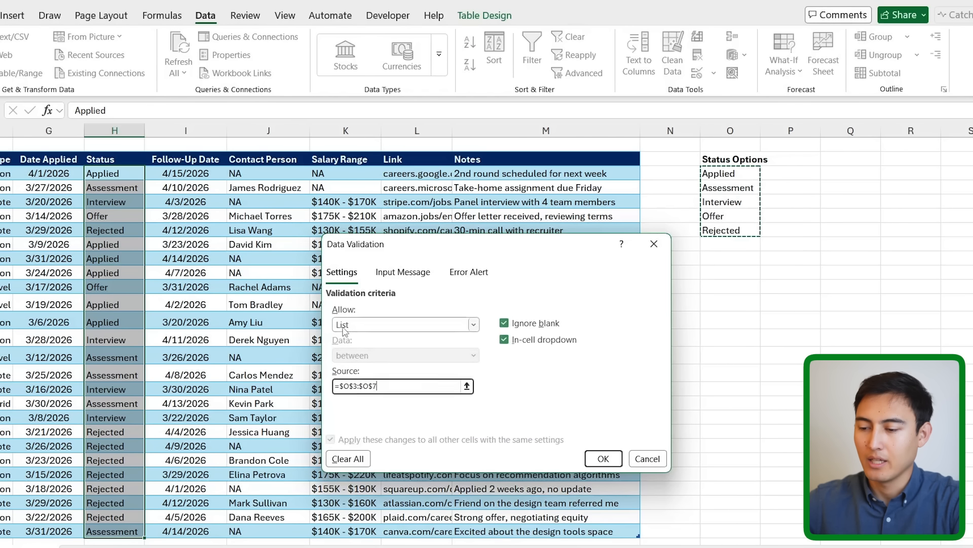
click(600, 458)
Choose Assessment from the dropdown list as the status of the Shopify application in H7.
click(111, 187)
click(112, 229)
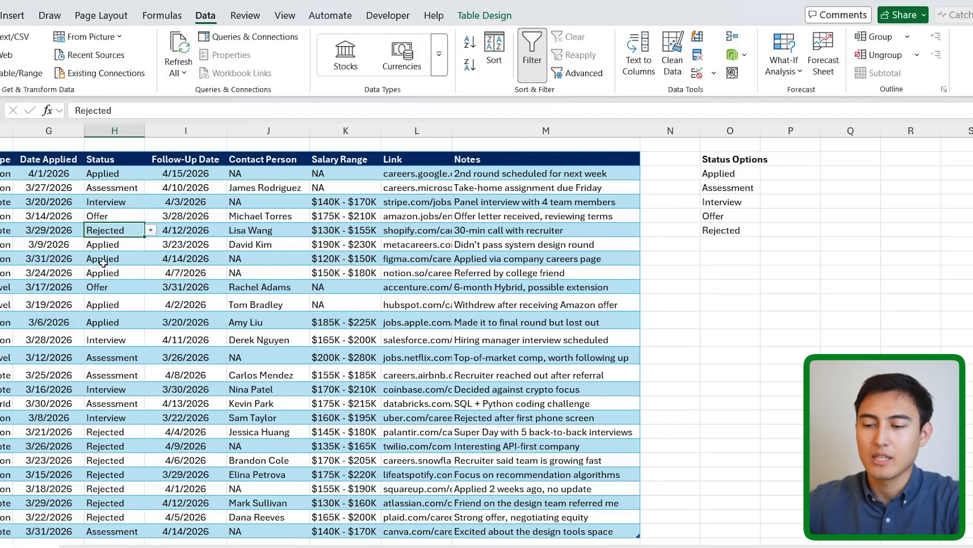
click(151, 230)
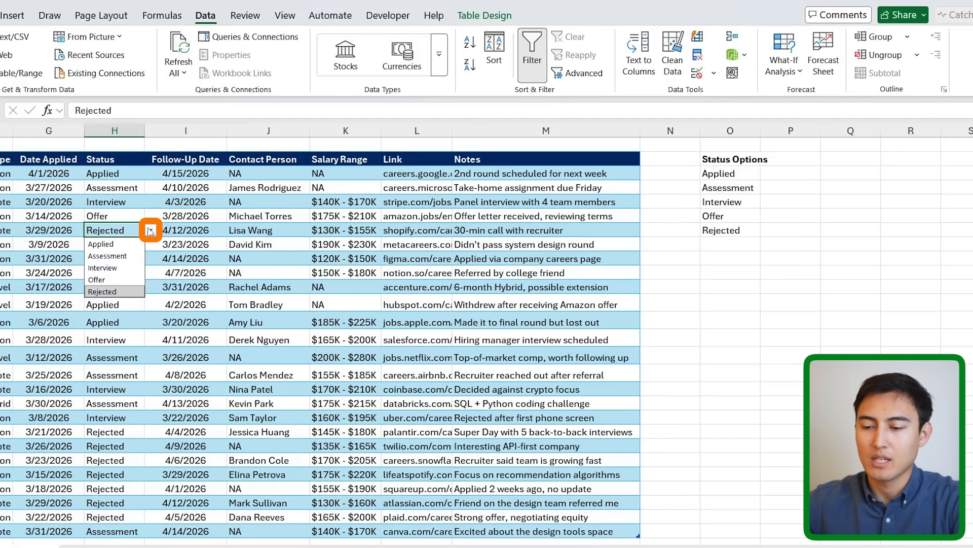
click(130, 256)
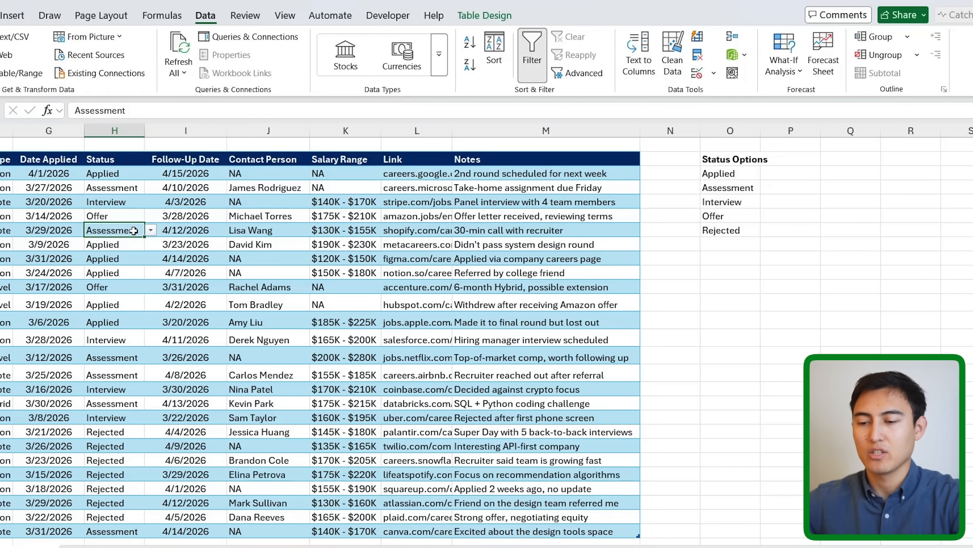
Try to enter the unlisted status Declined in H7 to test the validation.
text(Declined)
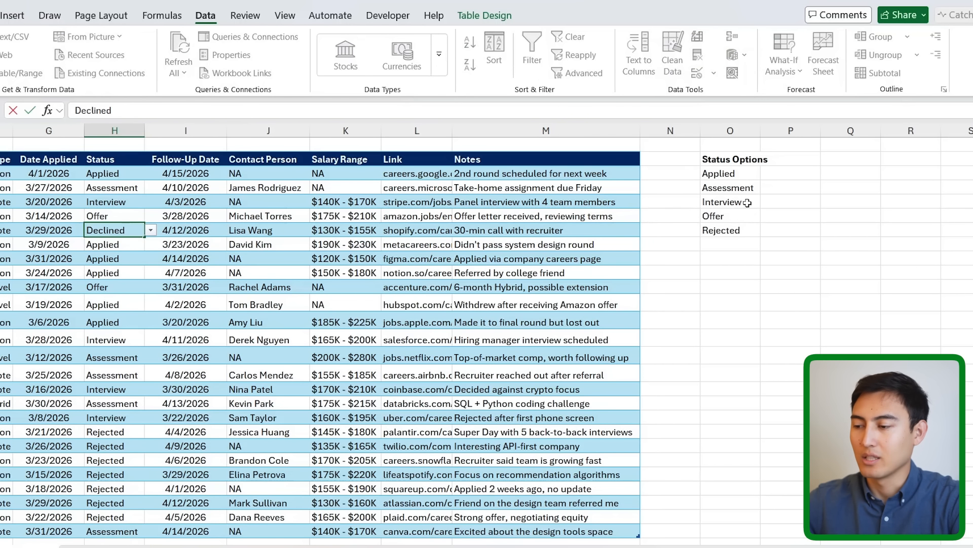
key(Return)
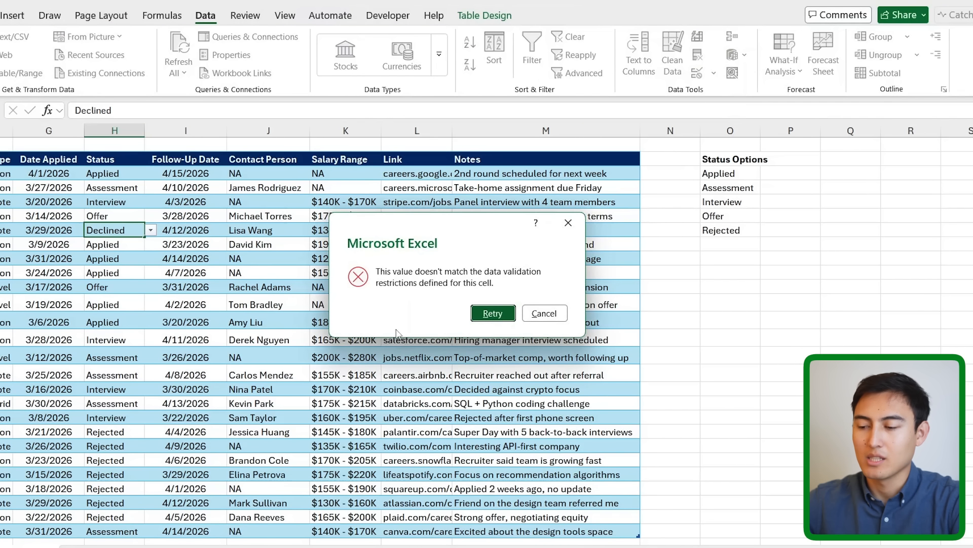
click(568, 224)
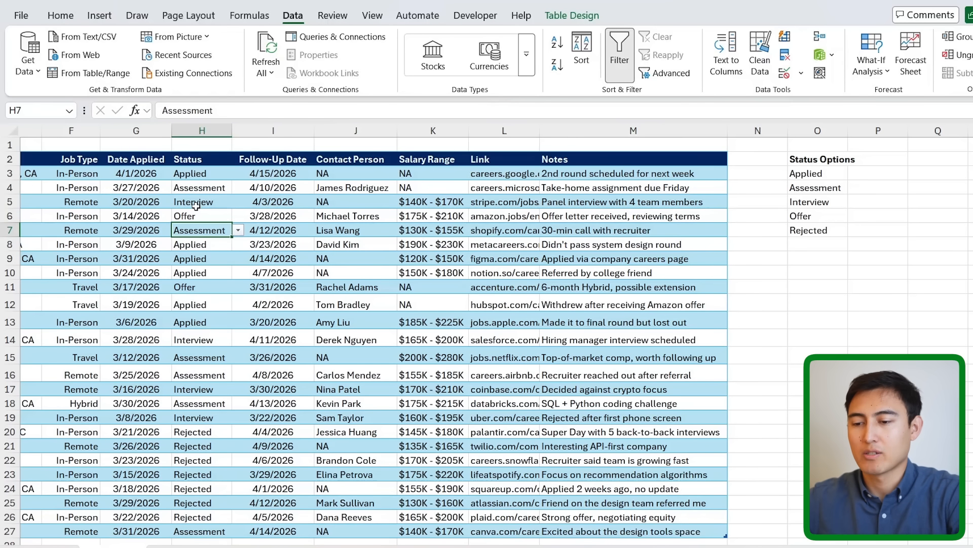
Insert 15 blank rows above the applications table, so its header row sits in row 17.
click(60, 15)
scroll(139, 201, left, 3)
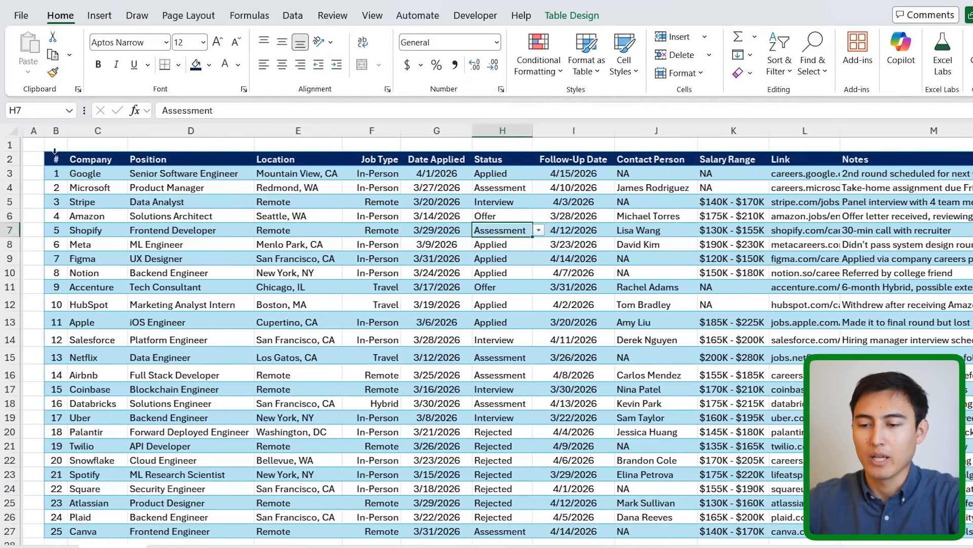
click(54, 158)
key(ctrl+a)
key(Up)
key(shift+space)
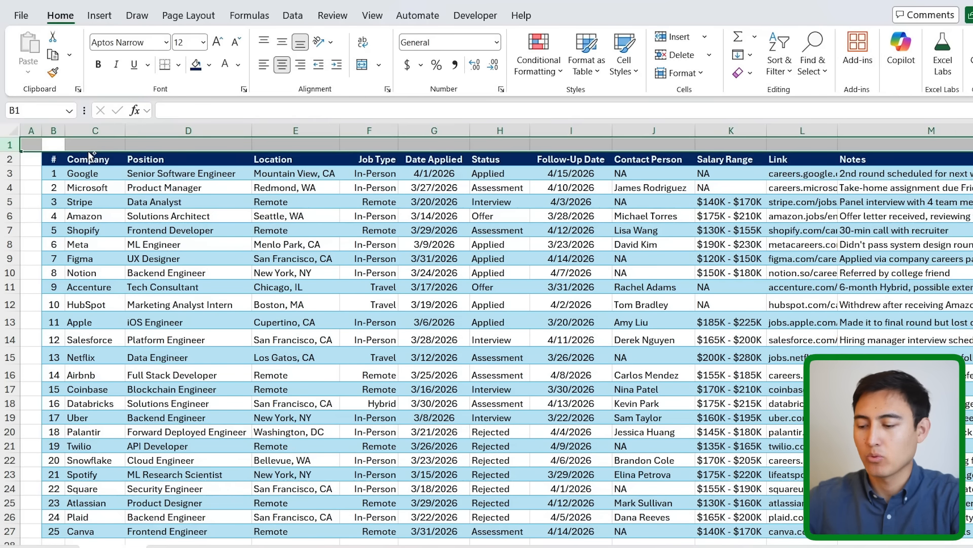
key(ctrl+shift+plus)
key(ctrl+shift+plus)
key(ctrl+shift+plus)
key(ctrl+shift+plus)
key(ctrl+shift+plus)
key(ctrl+shift+plus)
key(ctrl+shift+plus)
key(ctrl+shift+plus)
key(ctrl+shift+plus)
key(ctrl+shift+plus)
key(ctrl+shift+plus)
key(ctrl+shift+plus)
key(ctrl+shift+plus)
key(ctrl+shift+plus)
key(ctrl+shift+plus)
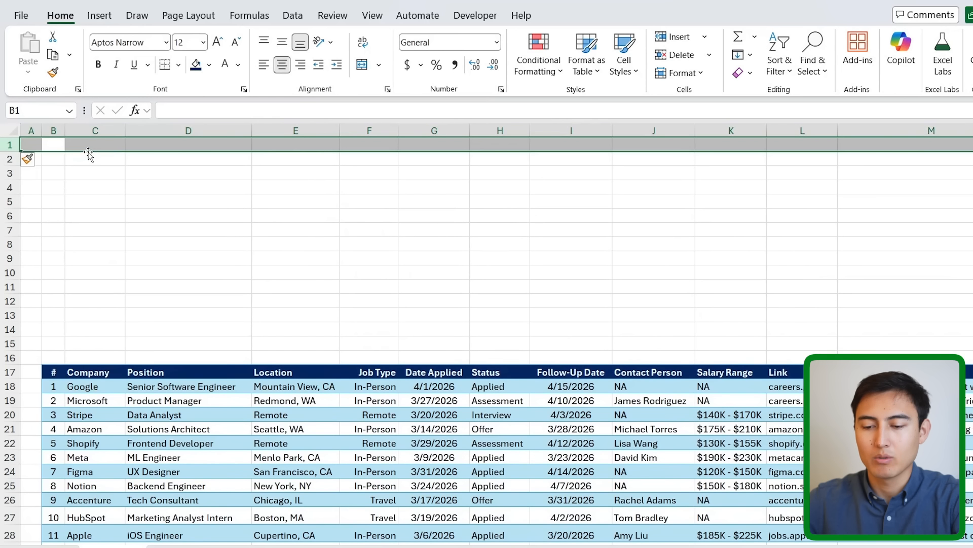
click(75, 373)
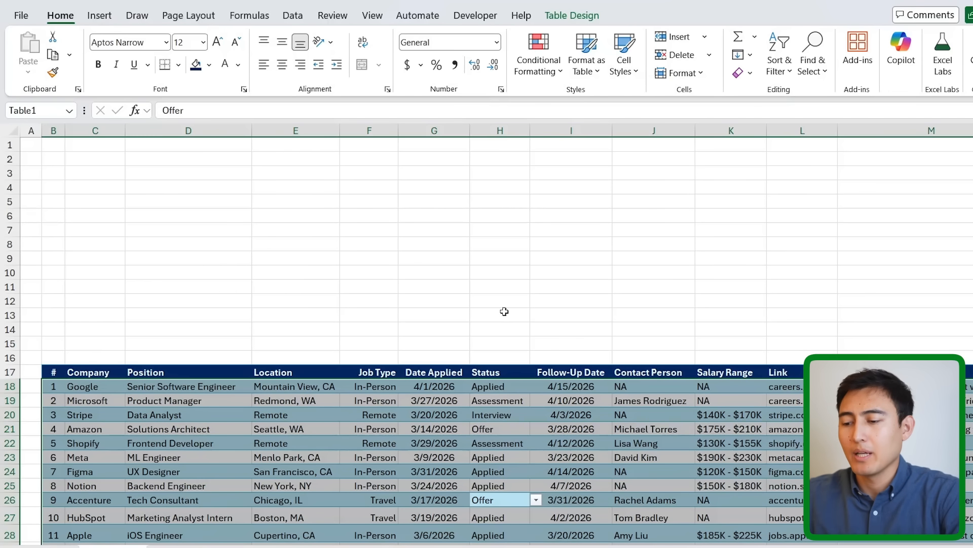
key(ctrl+z)
scroll(483, 337, down, 3)
click(499, 264)
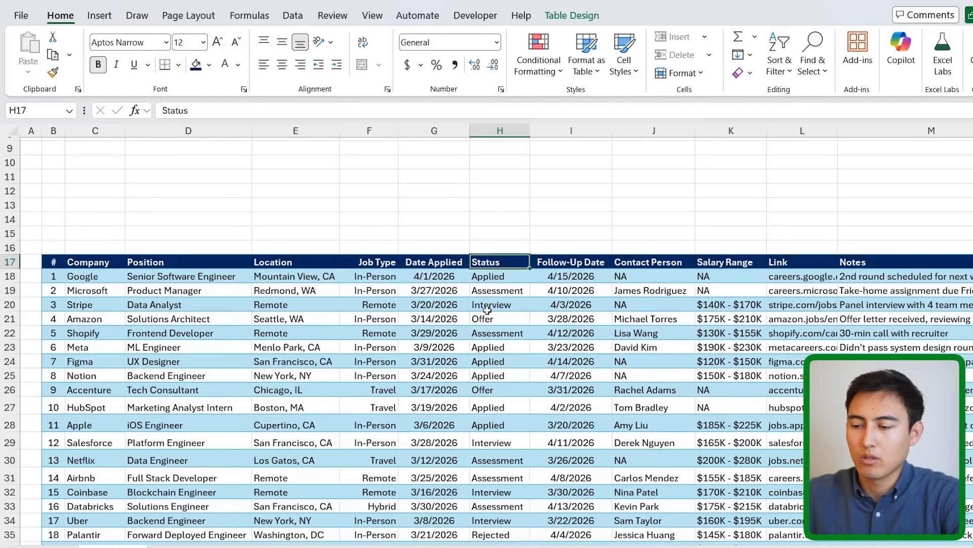
click(485, 391)
key(Up)
key(Up)
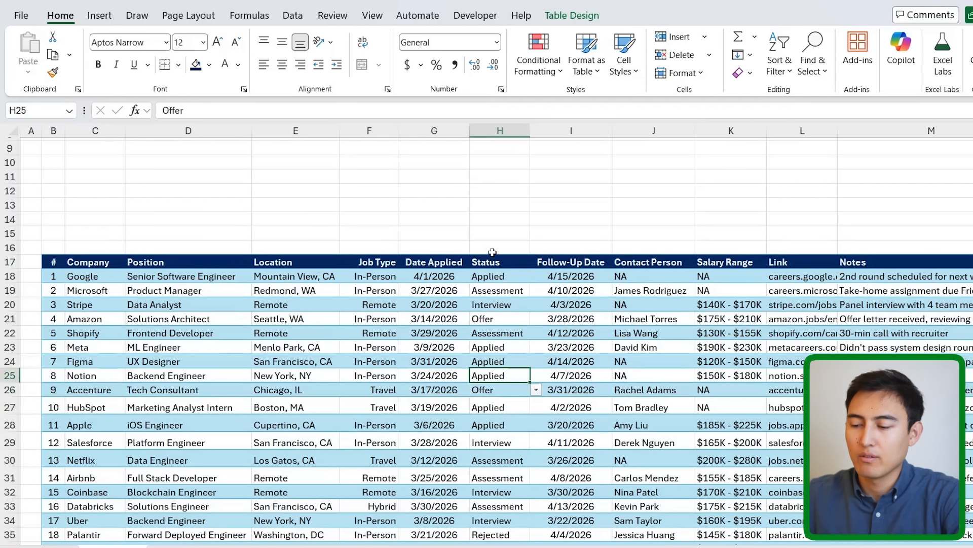
Add an Equal To conditional formatting rule to the Status column H17:H42 that marks Offer with Green Fill with Dark Green Text.
click(474, 266)
key(Down)
key(Up)
key(ctrl+shift+Down)
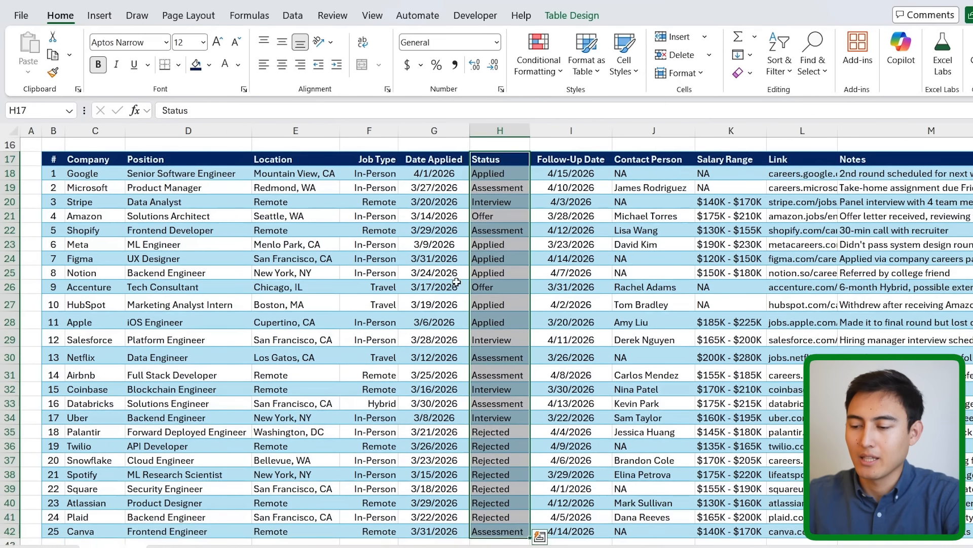
click(538, 56)
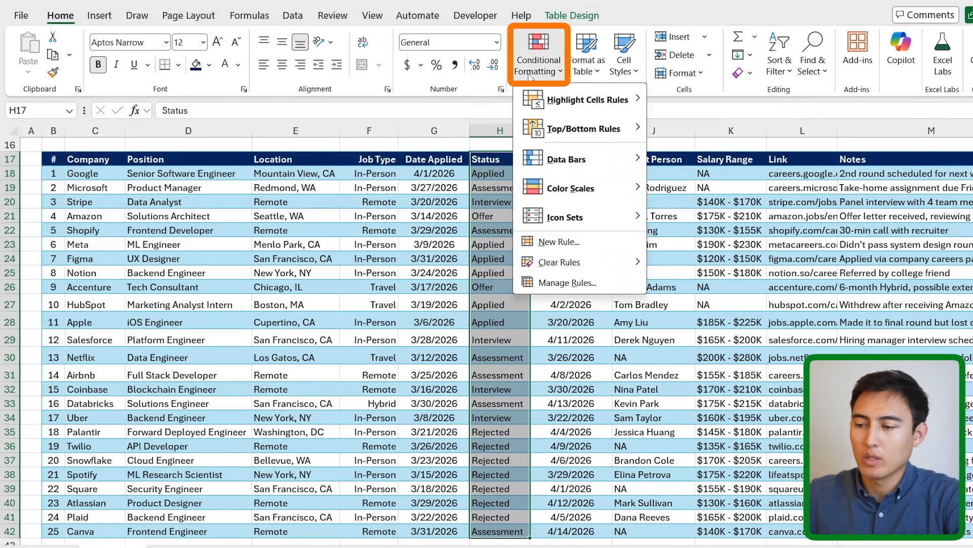
mouse_move(583, 100)
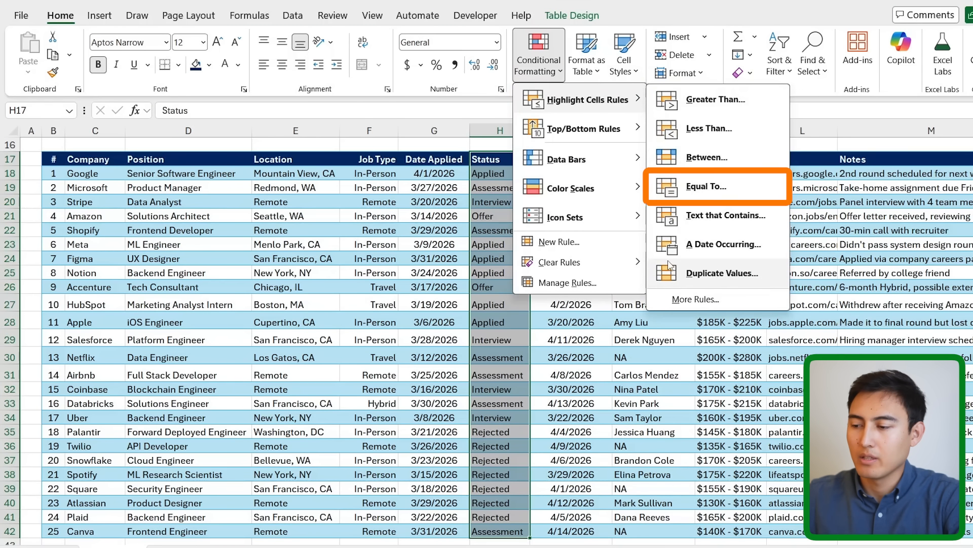
click(675, 183)
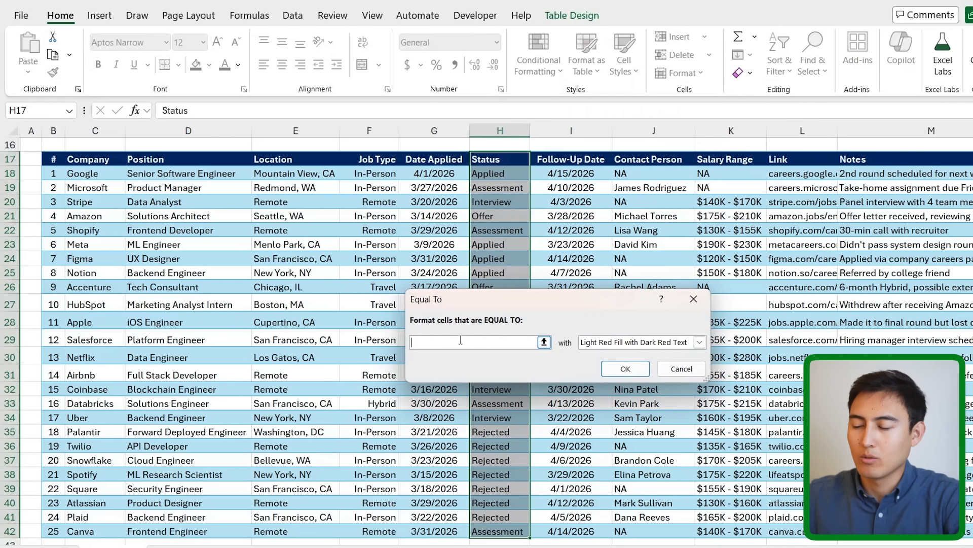
text(Offer)
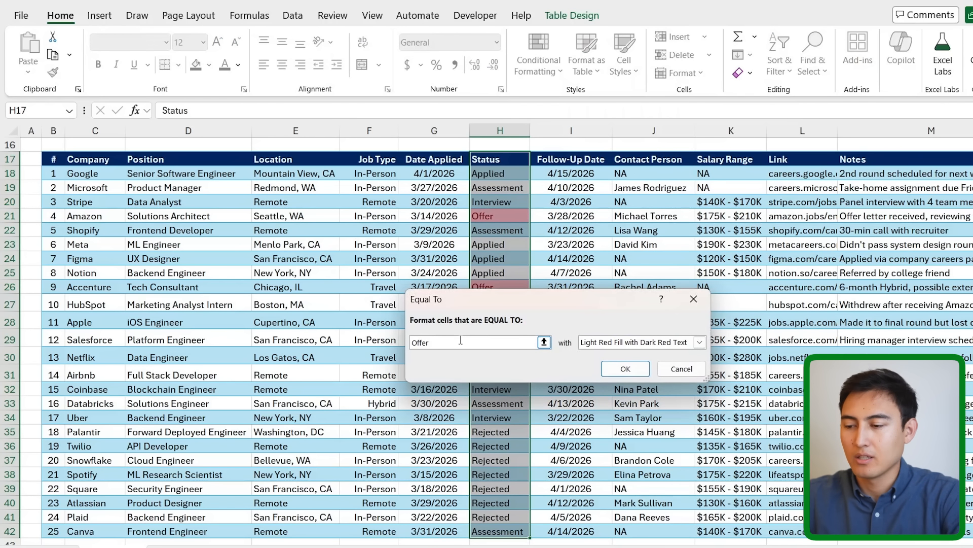
click(632, 340)
click(598, 374)
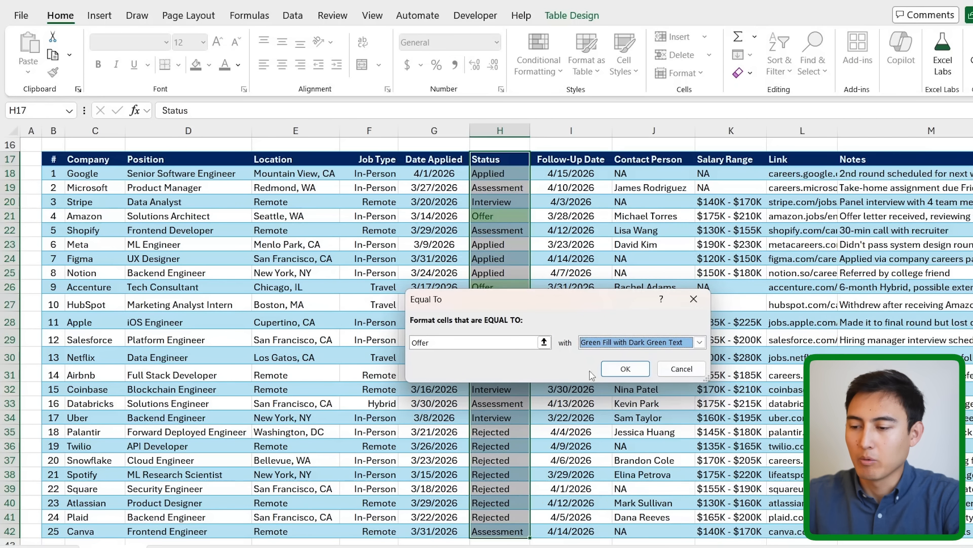
click(625, 368)
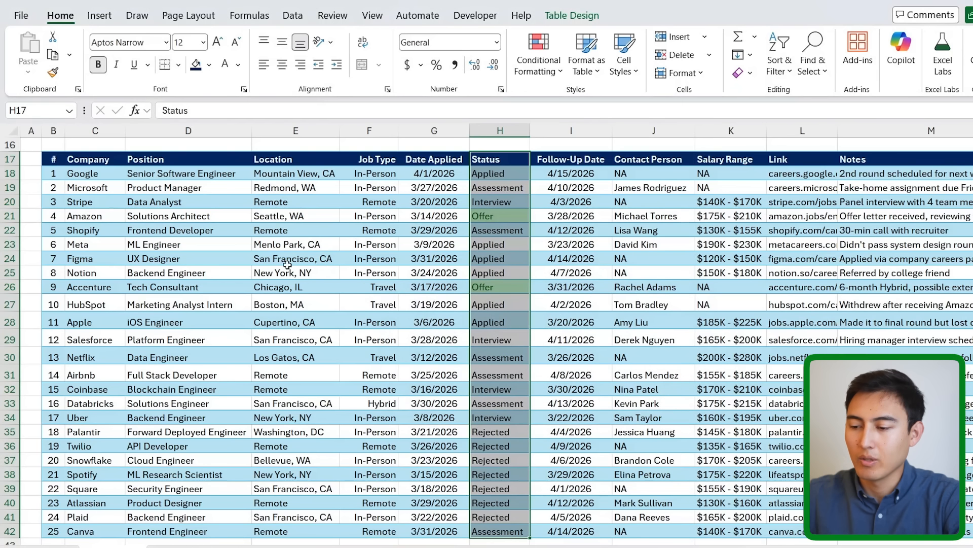
click(535, 373)
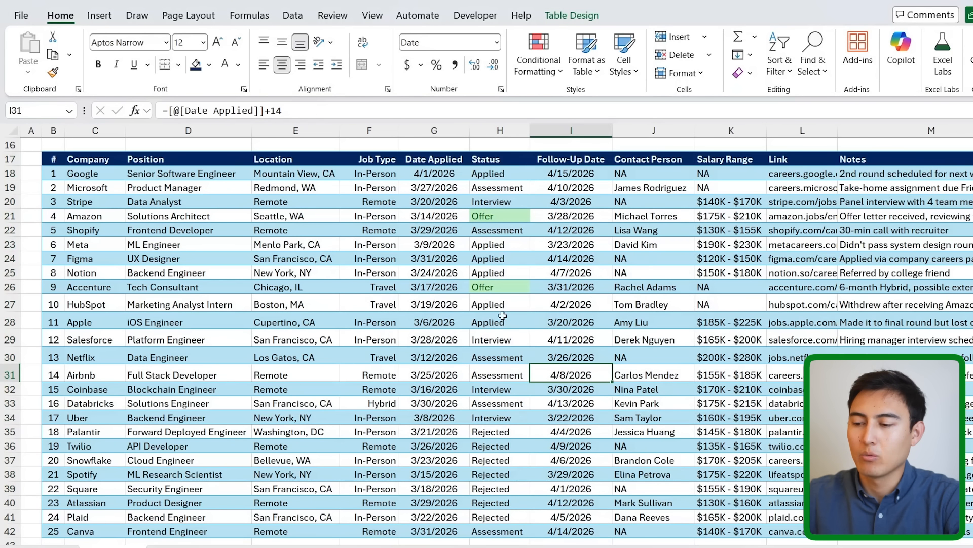
Edit the existing conditional formatting rule for Offer so that its font style is Bold.
click(538, 60)
click(563, 283)
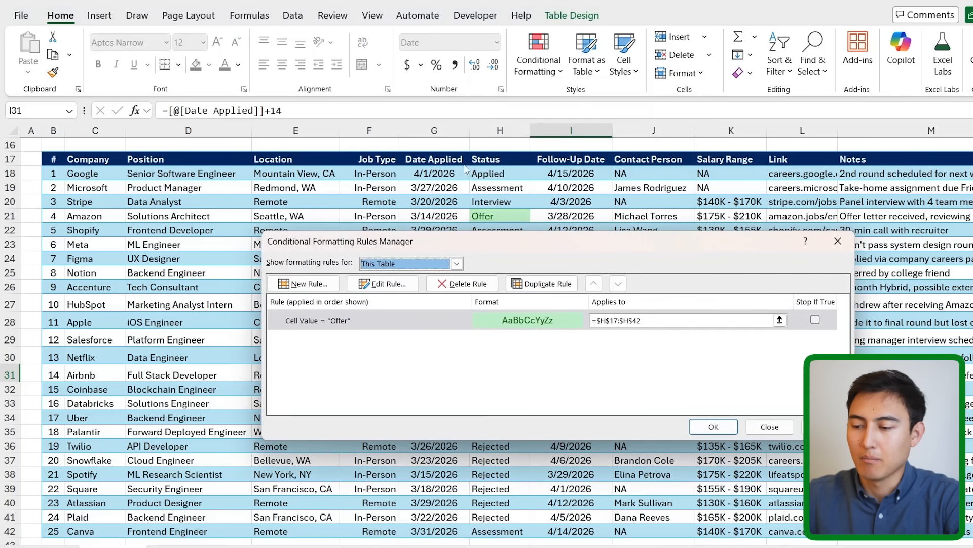
click(422, 322)
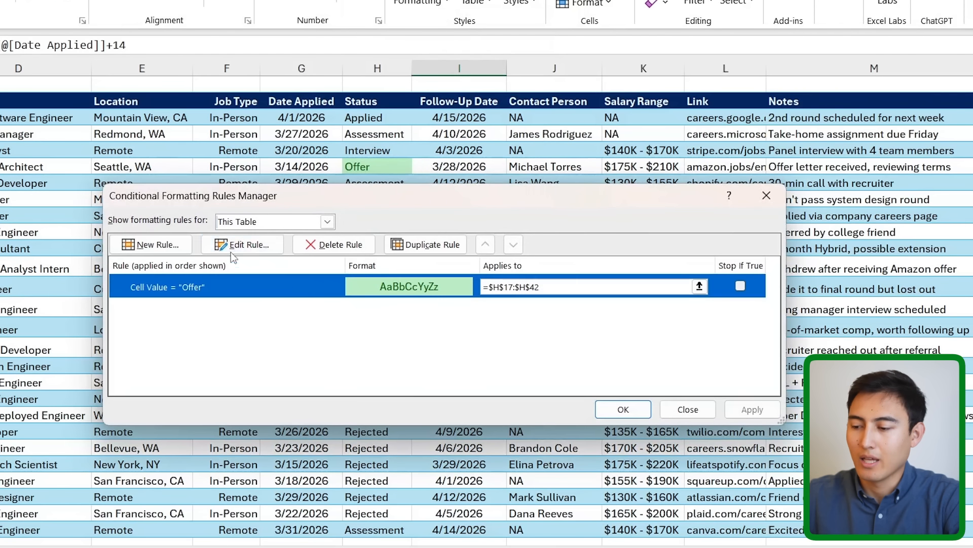
click(238, 244)
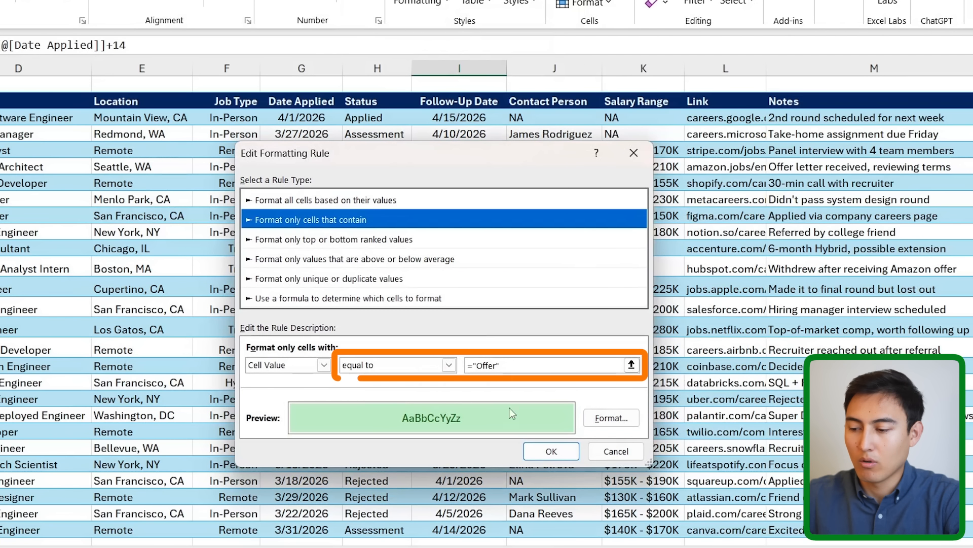
click(606, 418)
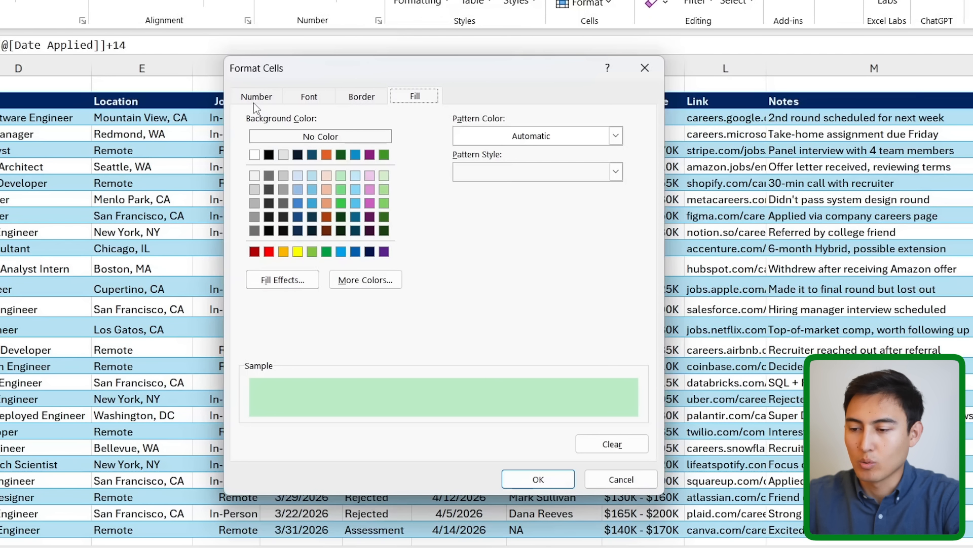
click(304, 98)
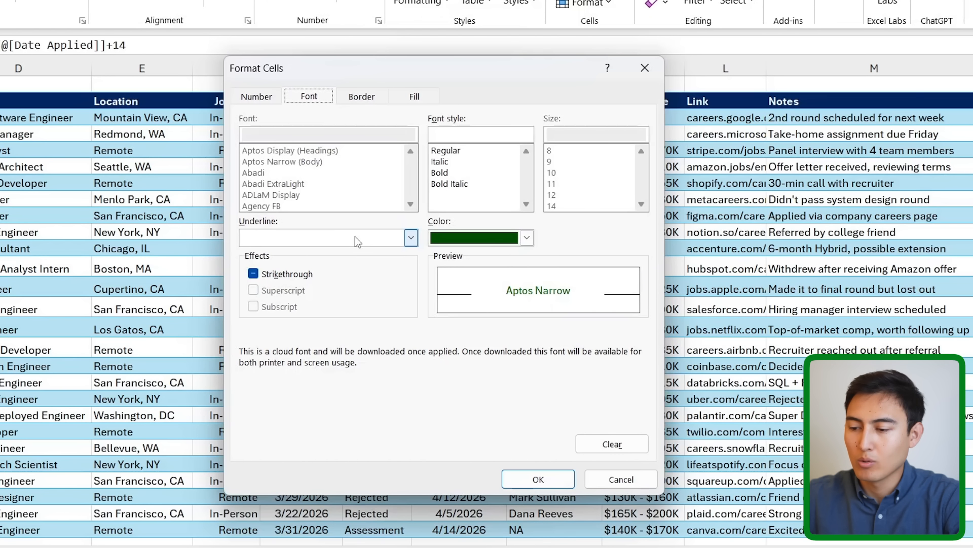
click(445, 174)
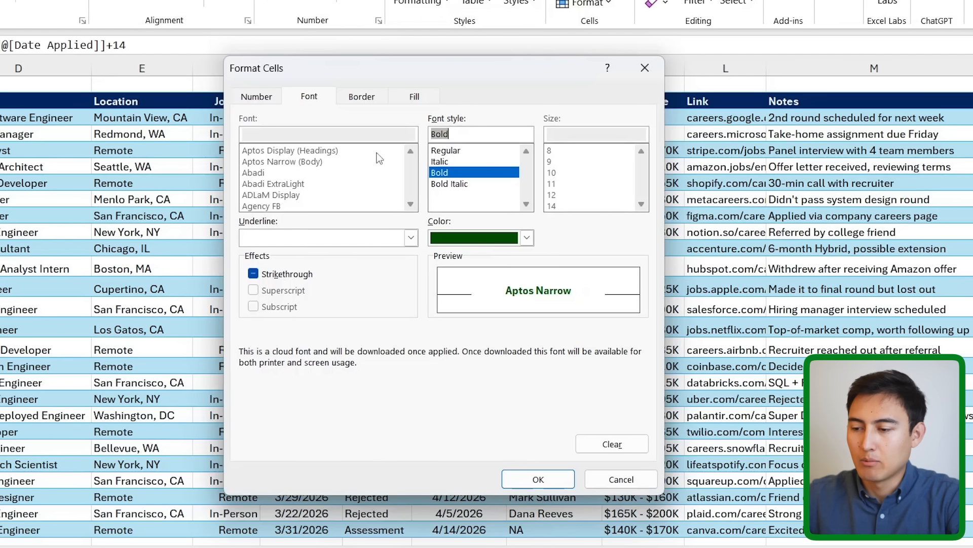
Add top and bottom borders to the Offer rule's cell format and apply the edited rule to the table.
click(367, 100)
click(380, 210)
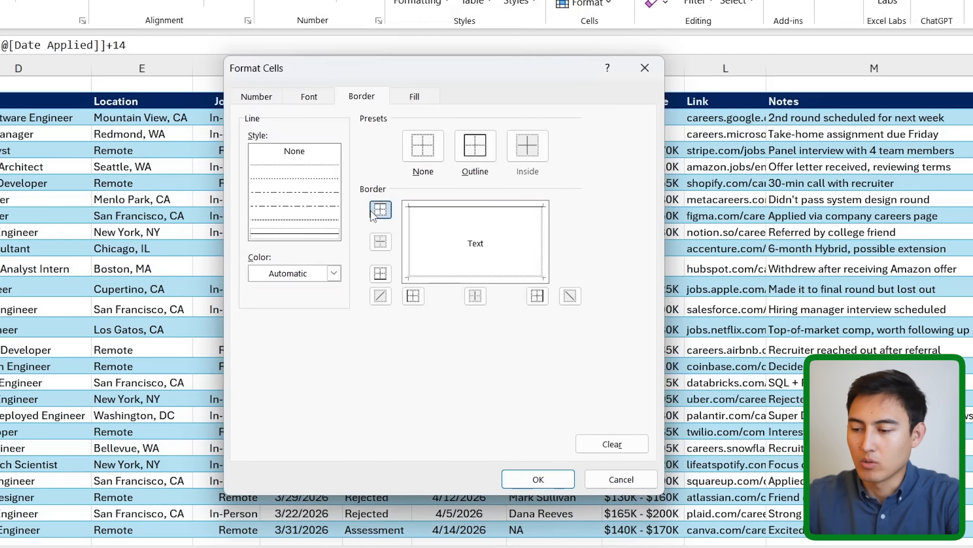
click(380, 273)
click(558, 477)
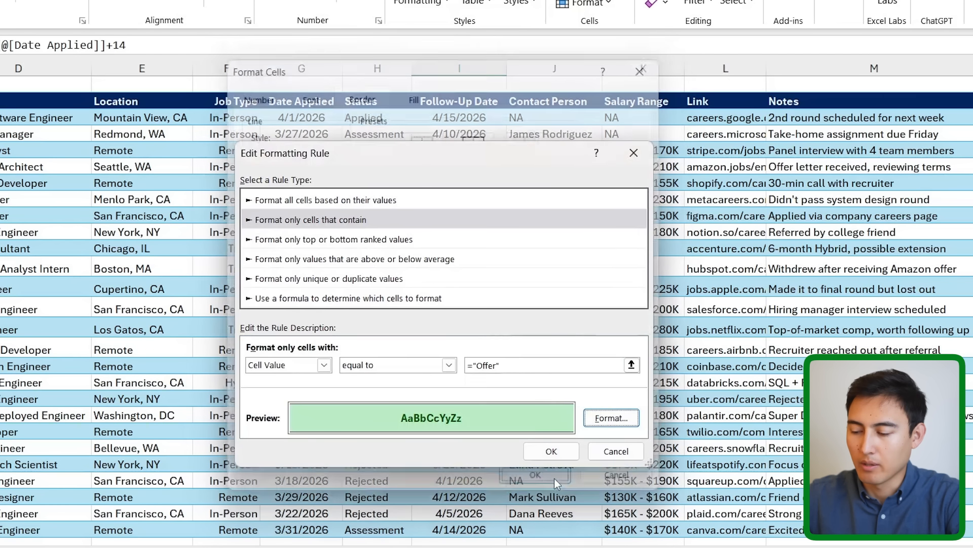
click(549, 450)
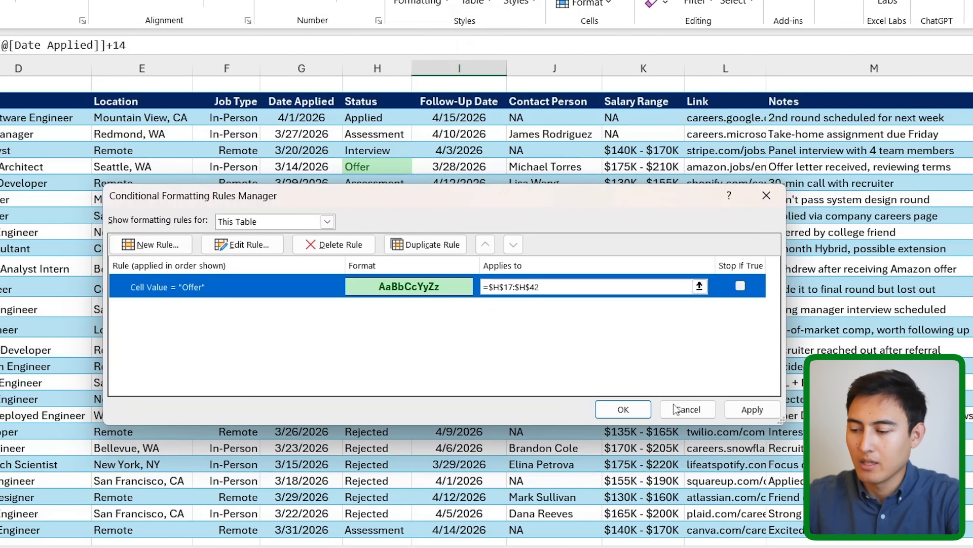
click(752, 409)
click(623, 410)
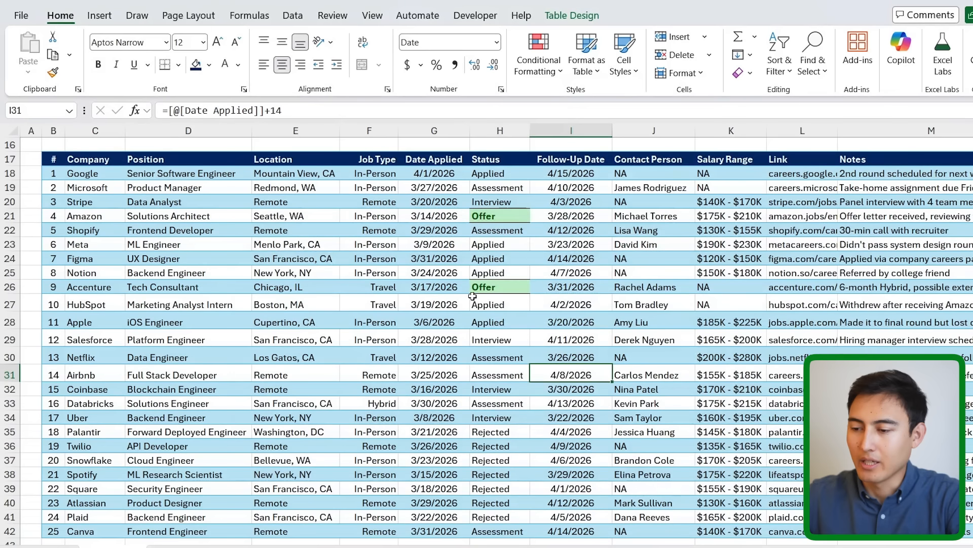
Choose Offer from the dropdown list as the status of the Salesforce application in H29.
click(491, 160)
scroll(480, 201, down, 1)
click(499, 211)
click(496, 278)
click(500, 333)
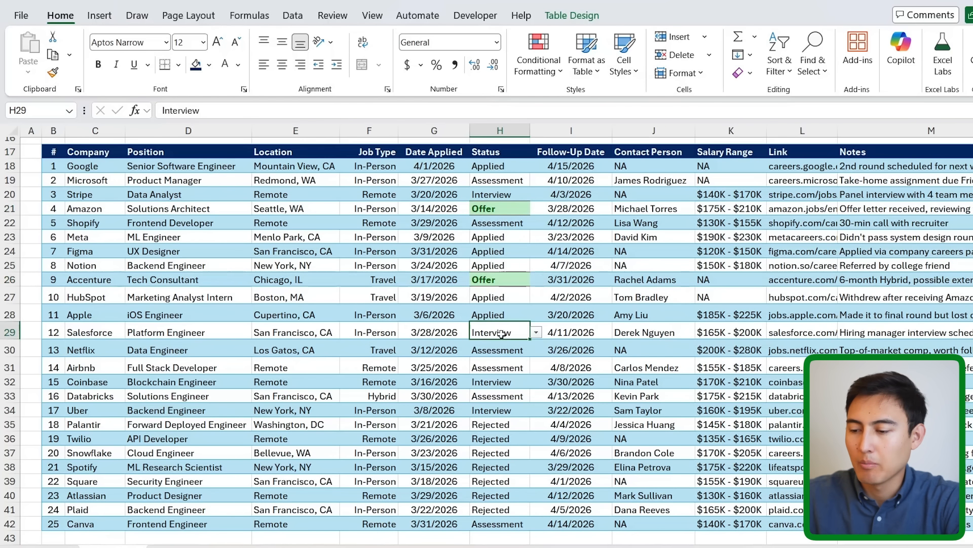
click(536, 334)
click(493, 382)
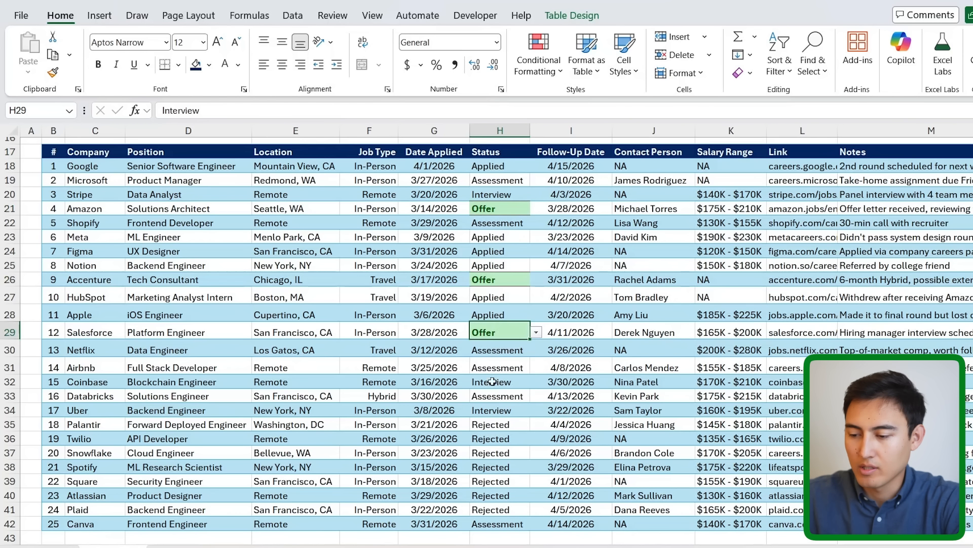
click(516, 404)
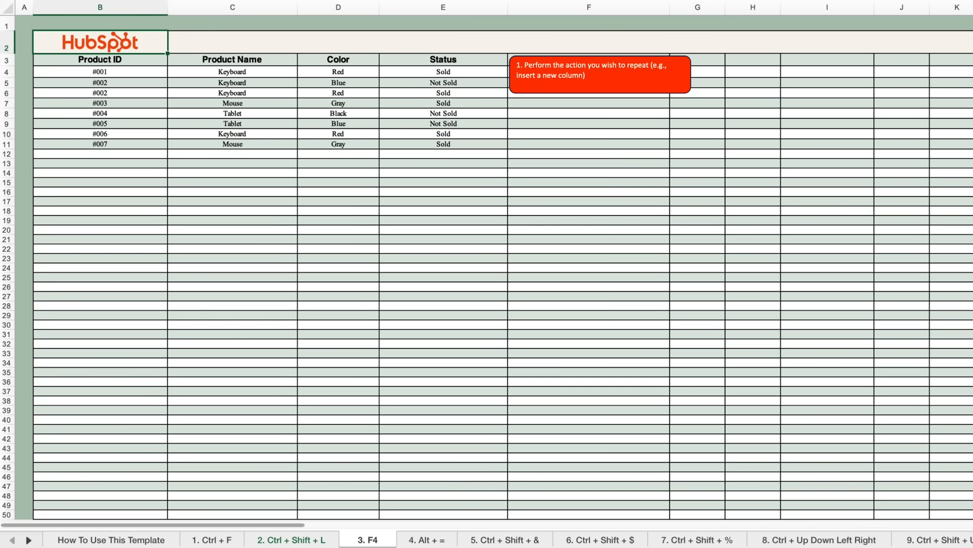
key(ctrl+Page_Down)
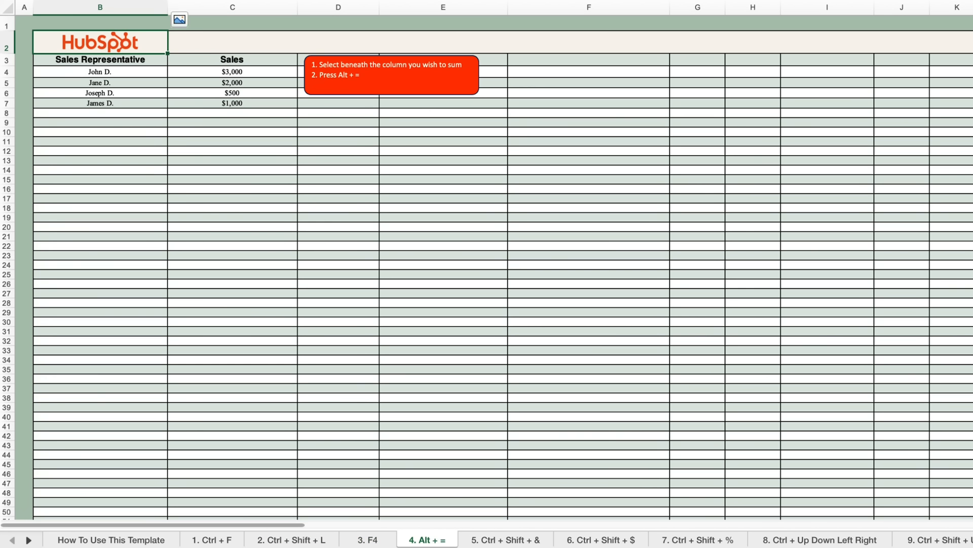
key(ctrl+Page_Down)
key(ctrl+Page_Down)
key(ctrl+Page_Down)
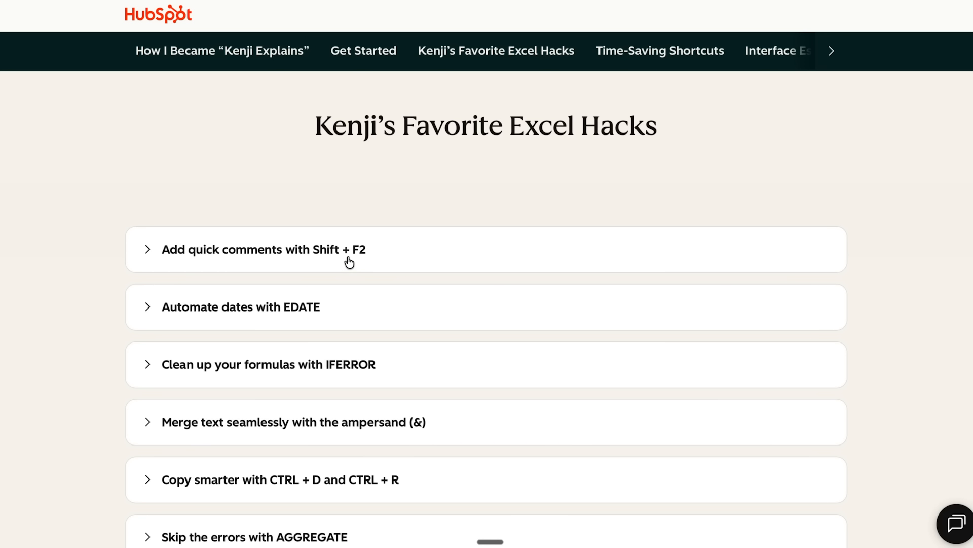
click(350, 262)
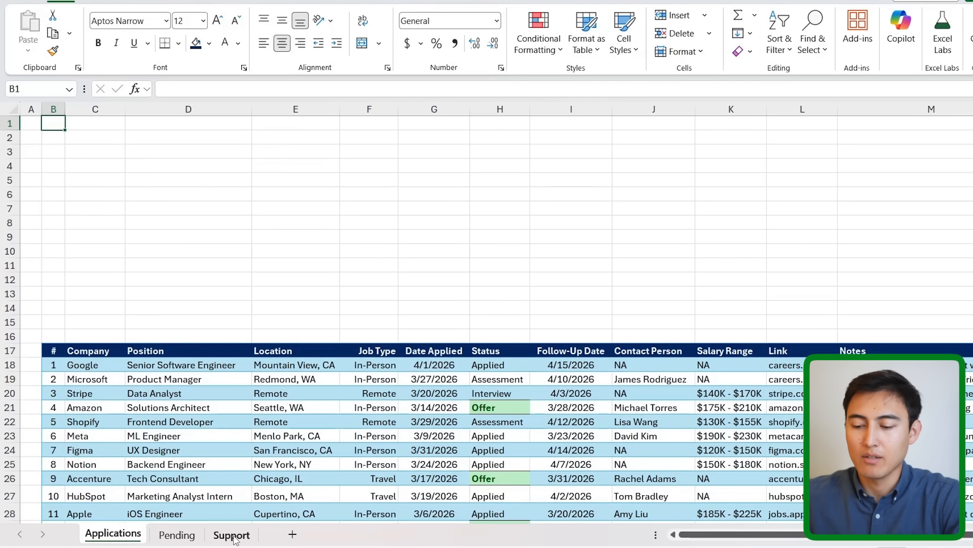
Copy the blue gradient rounded rectangle from the Support sheet and paste it above the table on the Applications sheet.
click(234, 536)
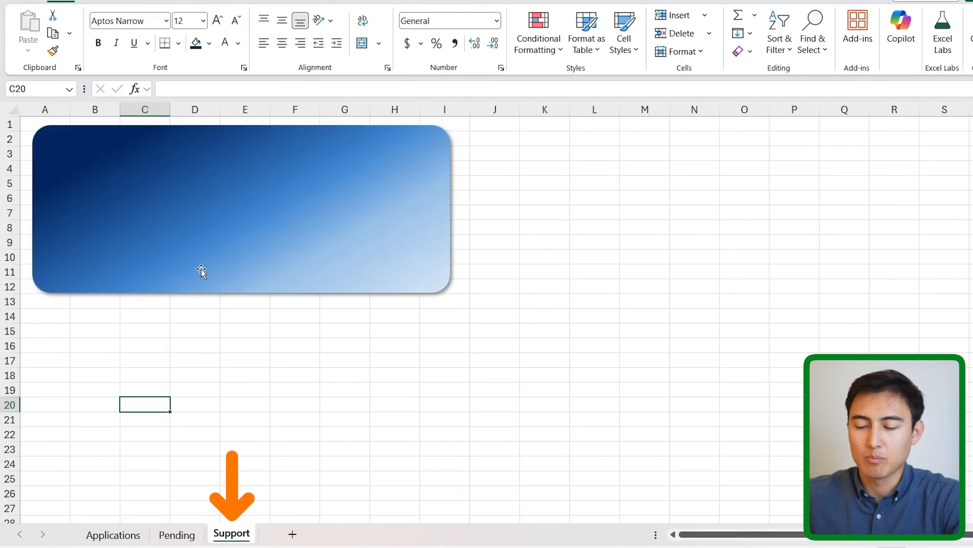
click(313, 167)
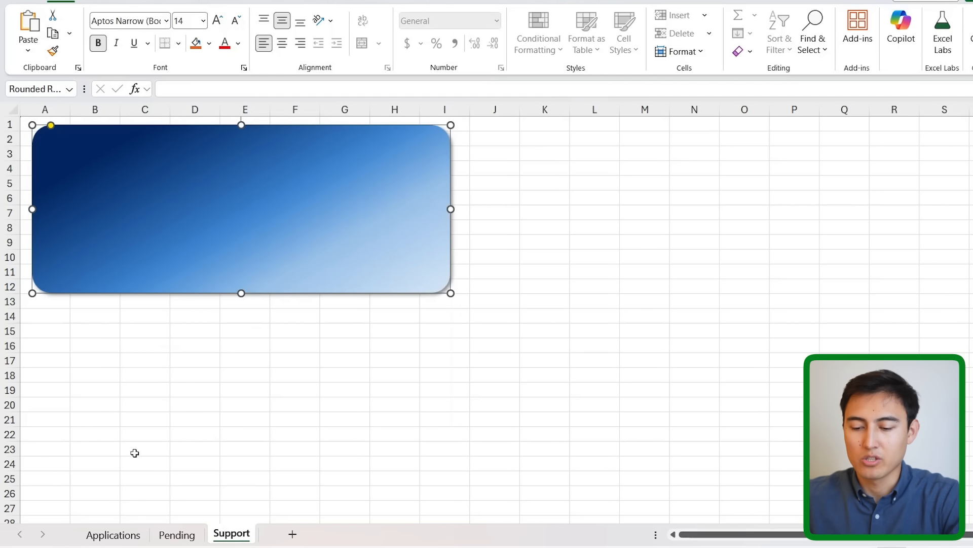
click(114, 535)
key(ctrl+v)
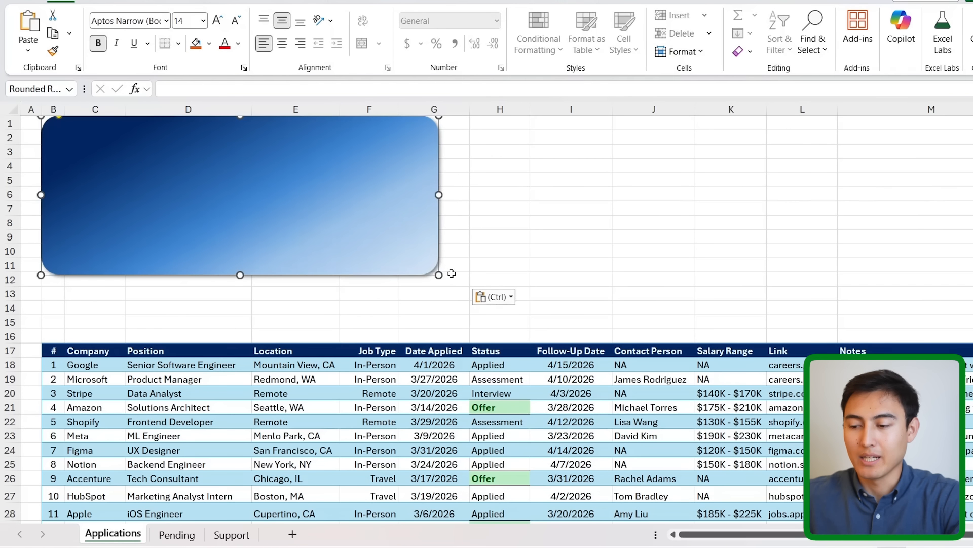
Resize the pasted rectangle into a thin banner about two rows high, running from column B into column M, and nudge it slightly down.
drag(439, 275, 971, 165)
key(Down)
key(Down)
key(Down)
key(Down)
key(Down)
key(Down)
key(Down)
key(Down)
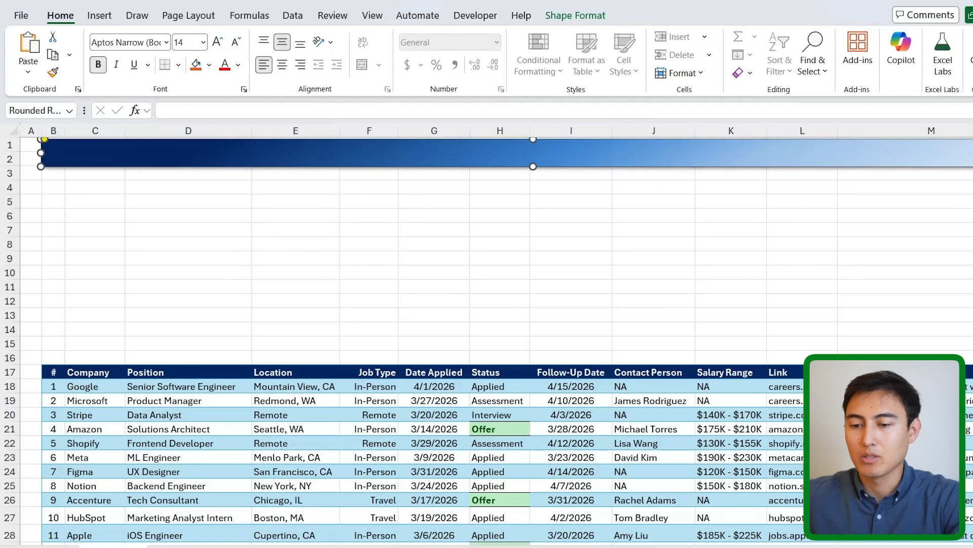
key(Down)
key(Down)
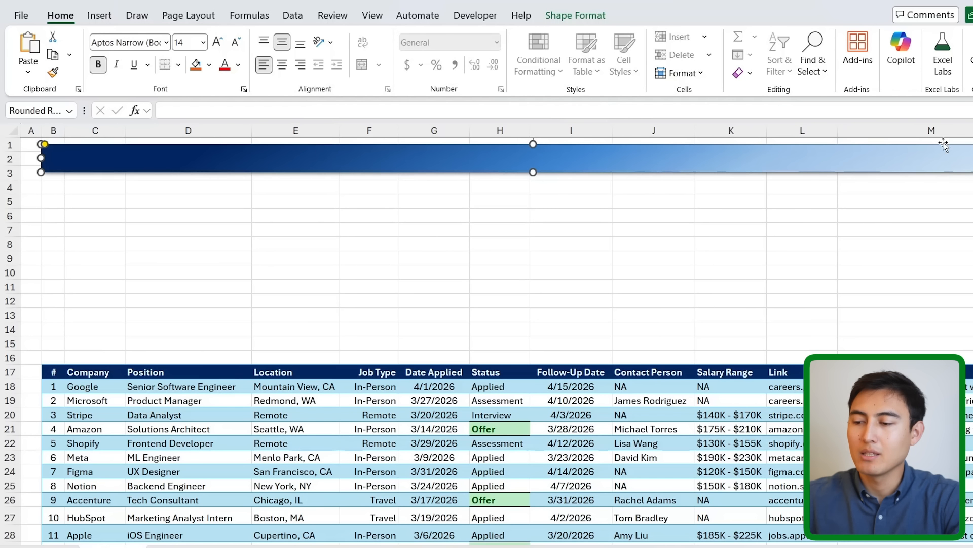
Move the dark blue stop of the banner's gradient fill from near the start to position 21%.
right_click(220, 161)
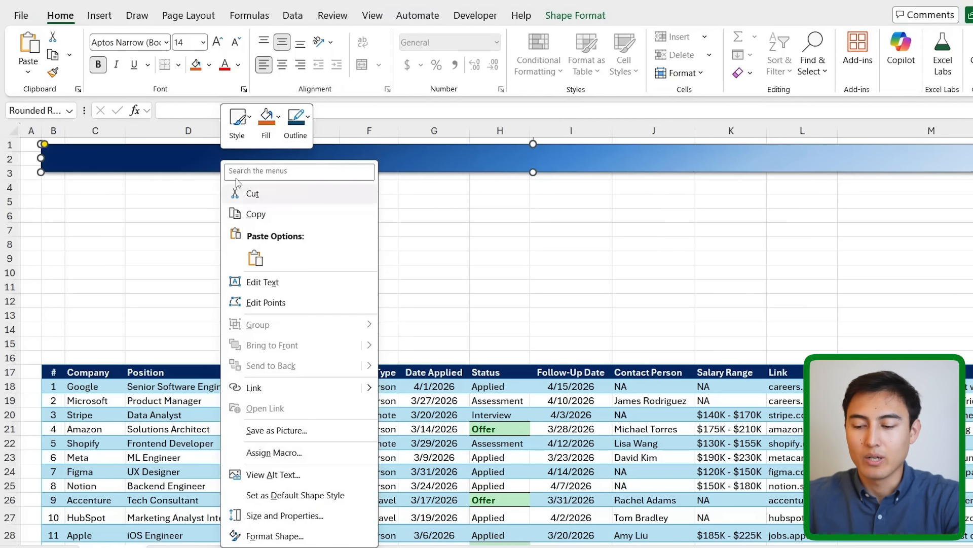
click(278, 534)
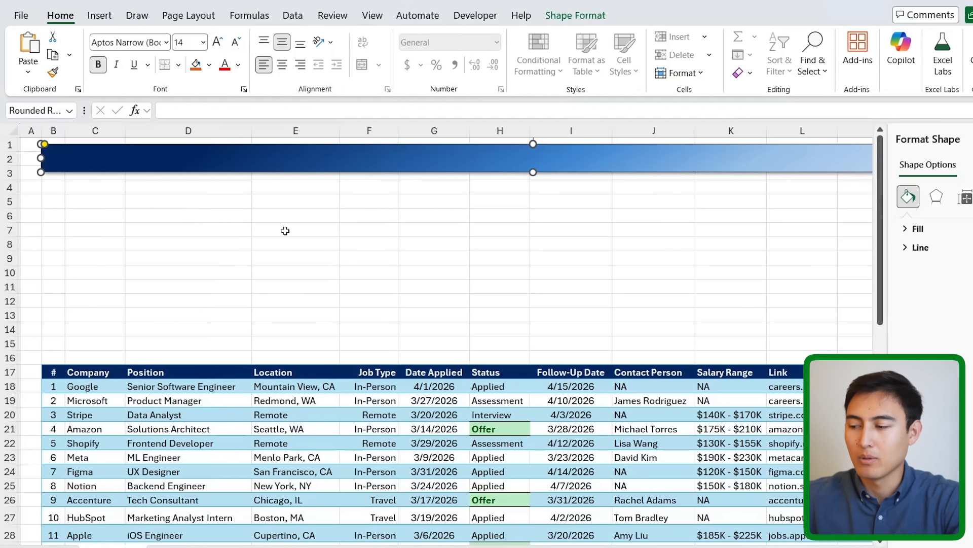
click(918, 229)
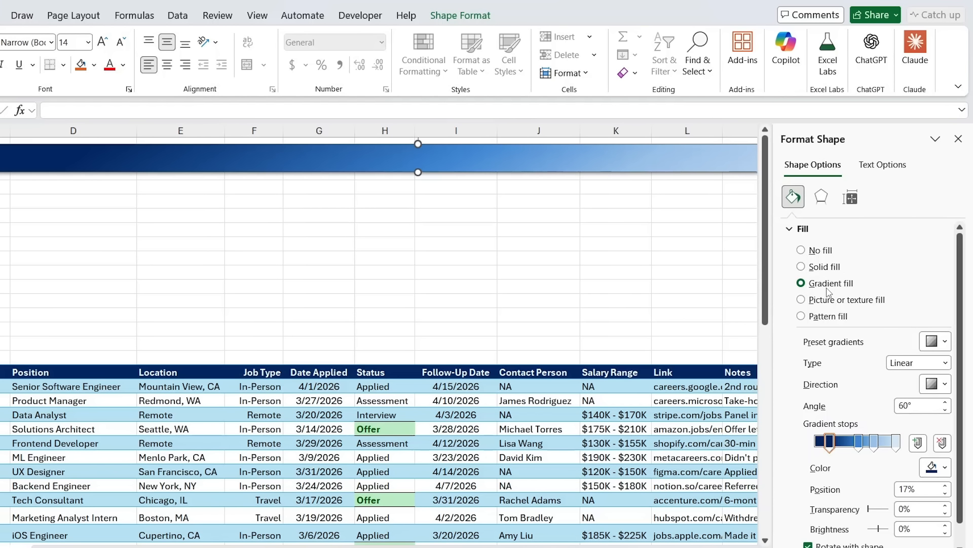
scroll(844, 380, down, 1)
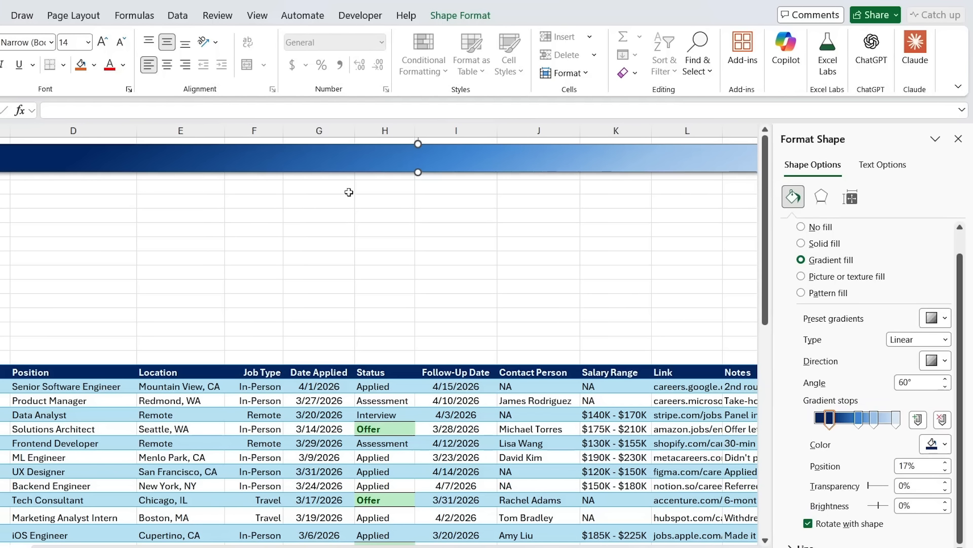
mouse_move(830, 425)
mouse_down()
mouse_move(872, 429)
mouse_move(833, 433)
mouse_up()
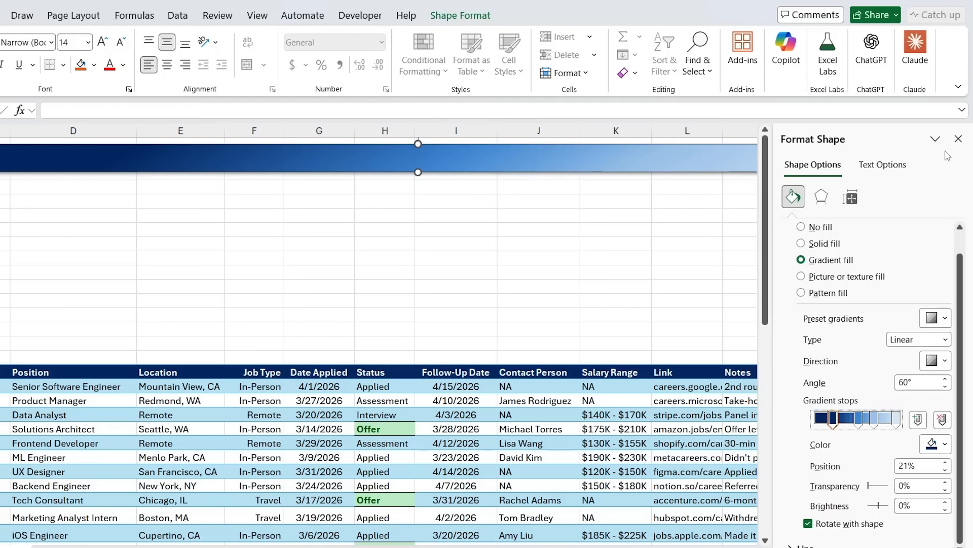
click(958, 138)
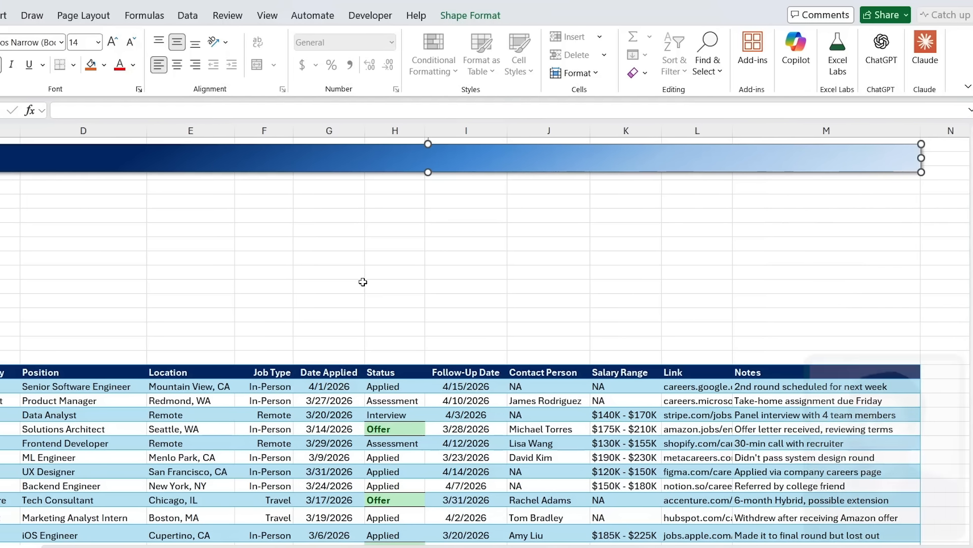
Enter the title "Job Application Tracker" in the banner and enlarge its font several sizes.
key(F2)
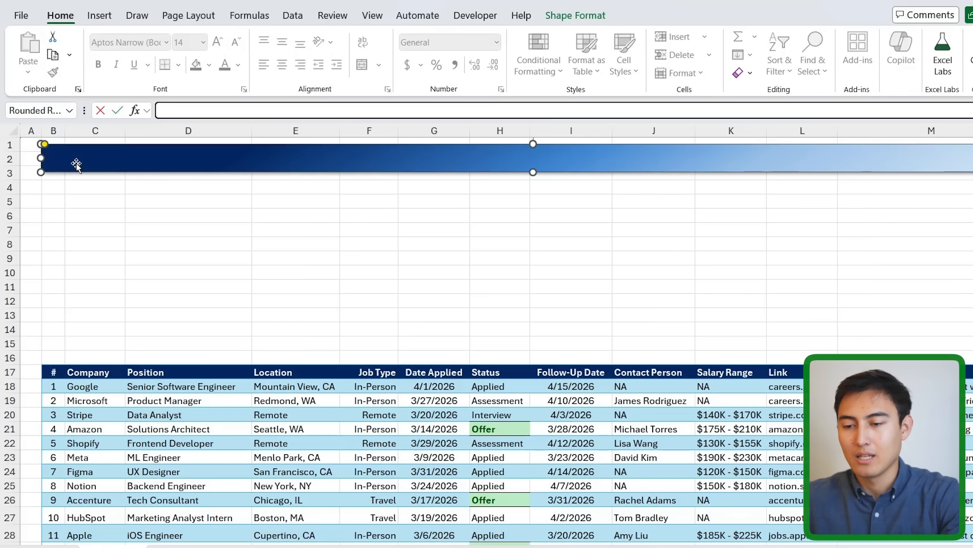
click(76, 164)
text(Job A)
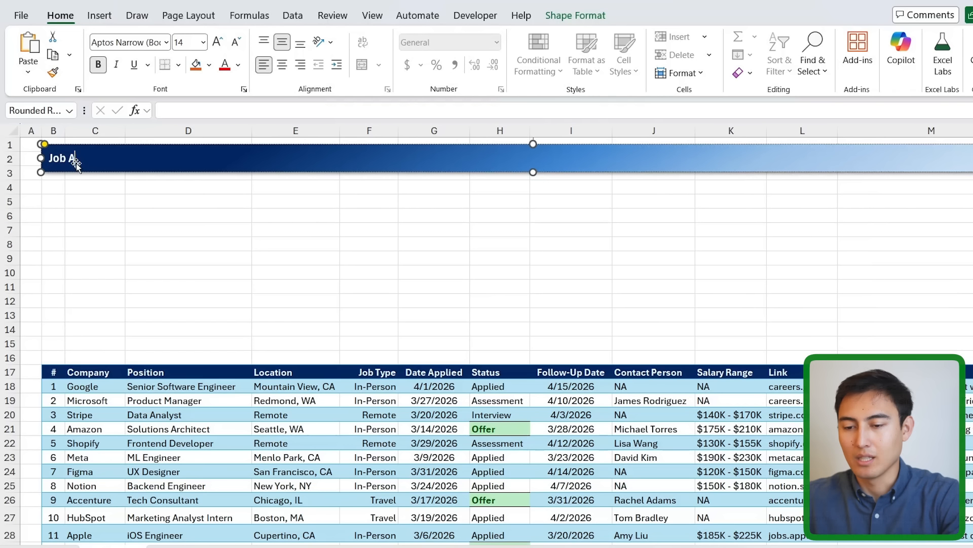
text(pplication Tracker)
key(Escape)
key(ctrl+shift+period)
key(ctrl+shift+period)
key(ctrl+shift+period)
key(ctrl+shift+period)
key(ctrl+shift+period)
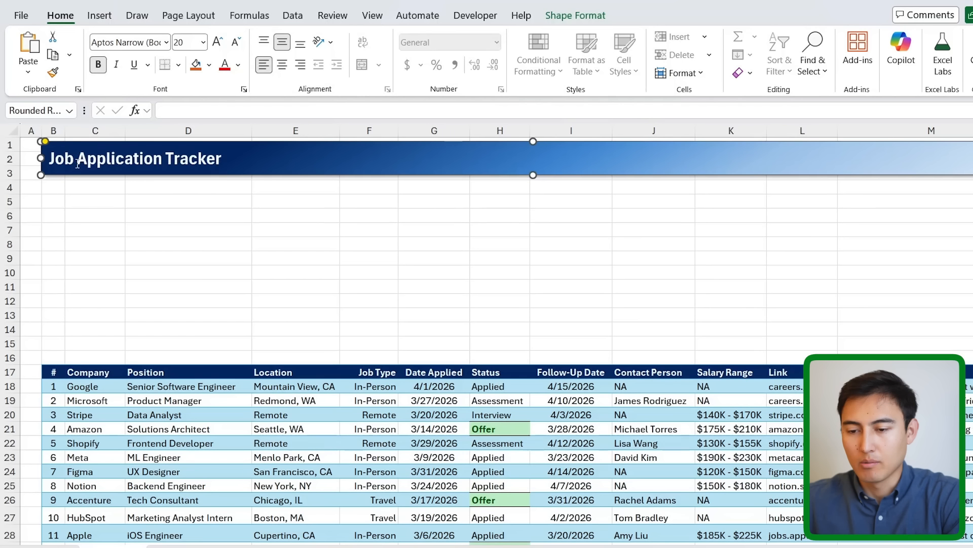
Make the banner slightly taller and nudge it down within the first rows.
key(shift+Up)
key(Down)
key(Down)
key(Down)
key(Down)
key(Down)
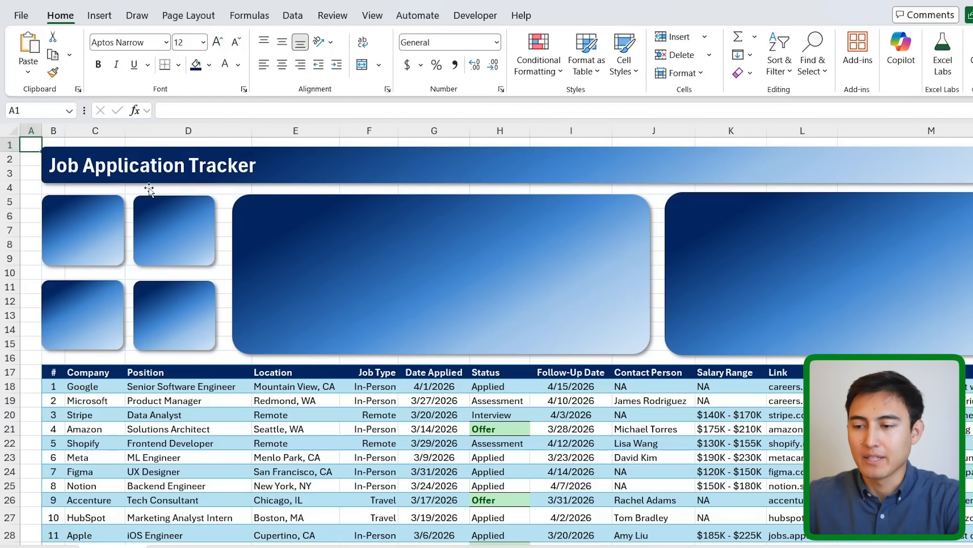
Insert a text box across the top of the upper-left summary card with the centered text "Total".
click(99, 16)
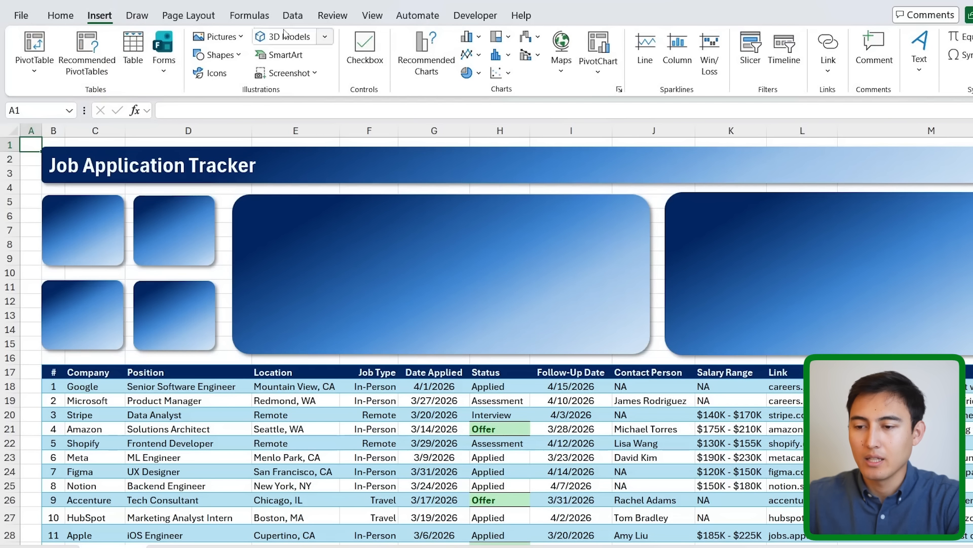
click(217, 55)
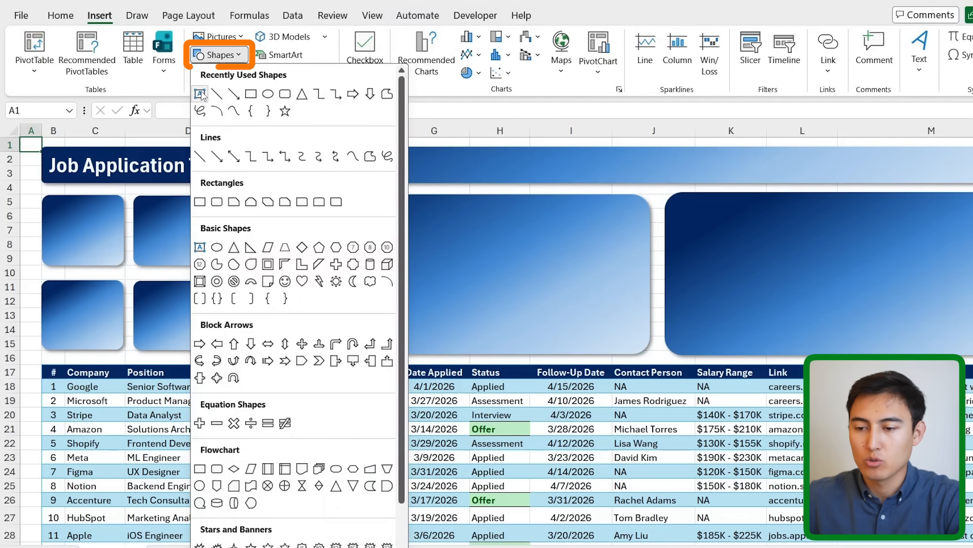
click(200, 94)
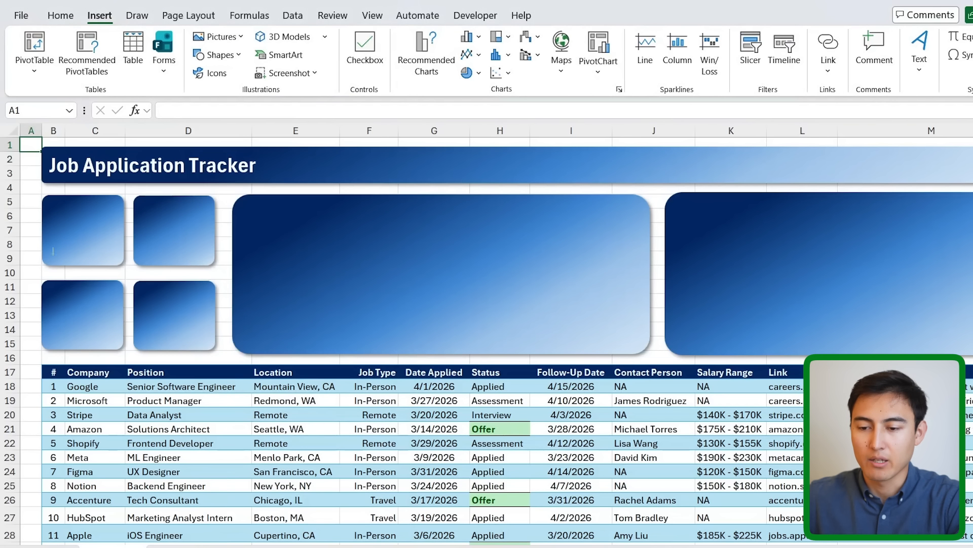
drag(48, 198, 121, 218)
text(Total)
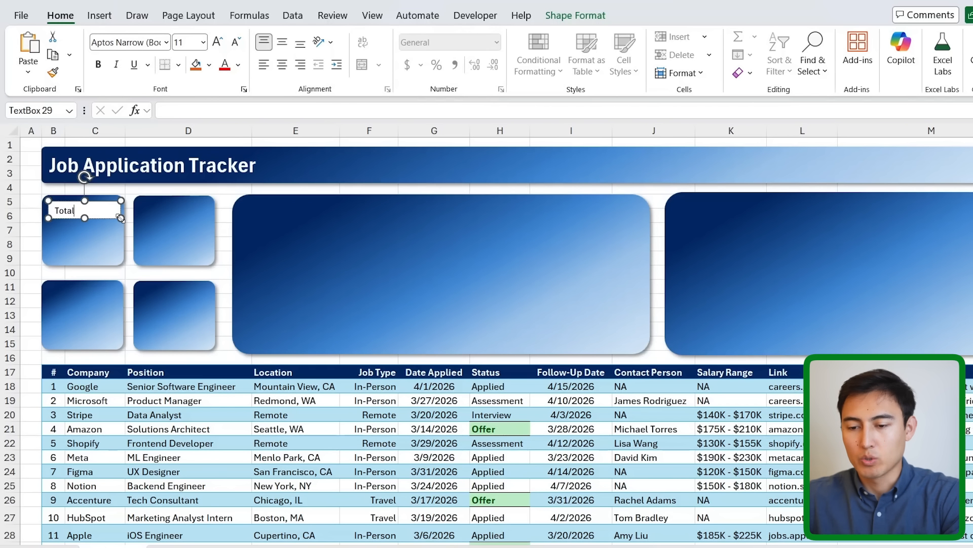
key(ctrl+e)
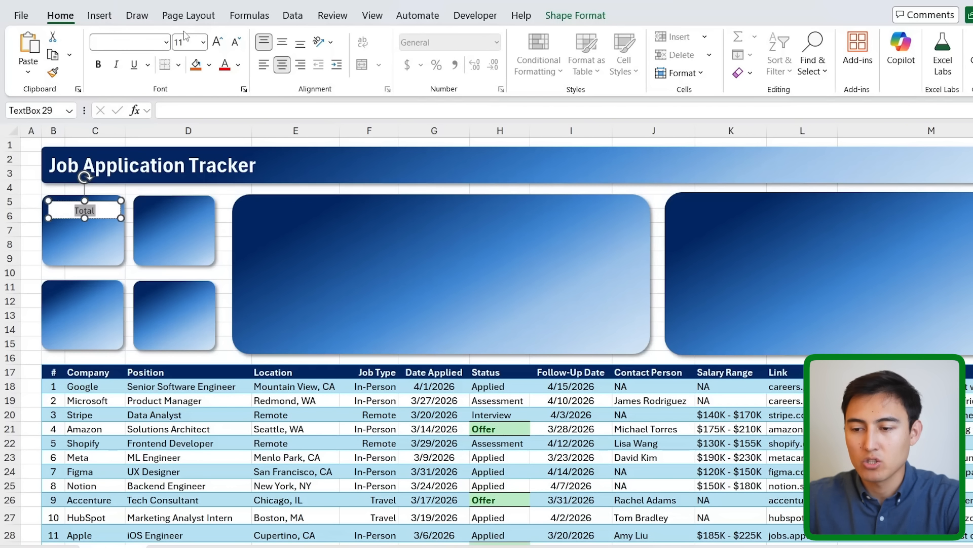
Remove the fill and the outline from the Total text box.
click(110, 212)
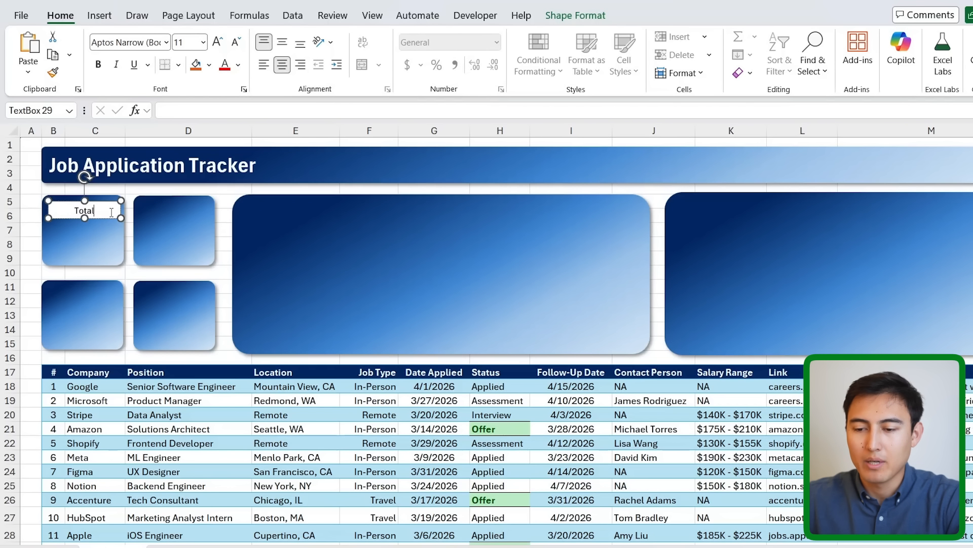
click(103, 201)
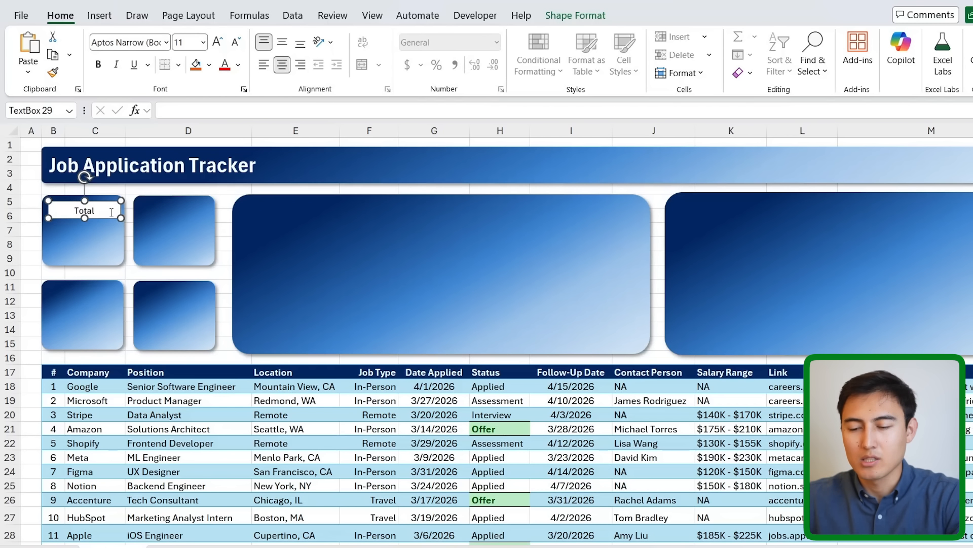
click(576, 15)
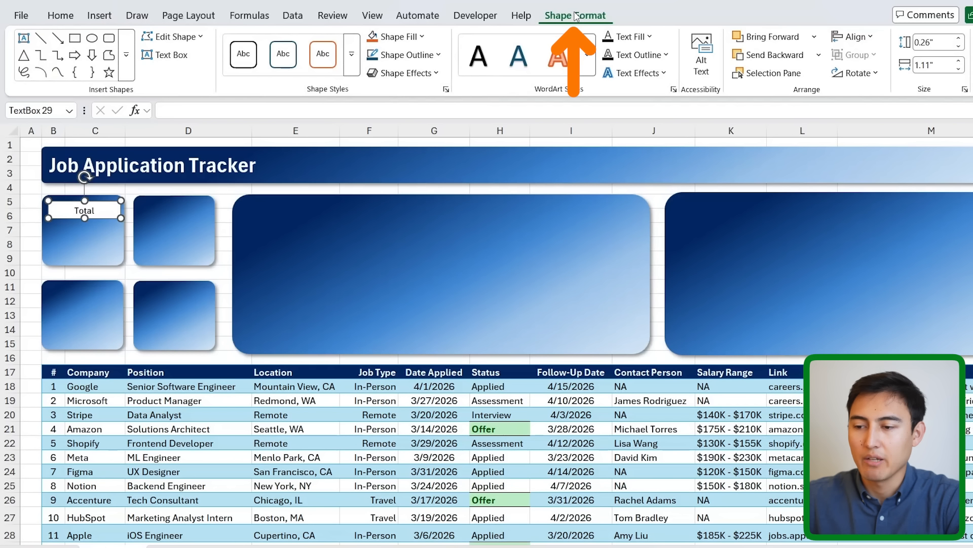
click(420, 37)
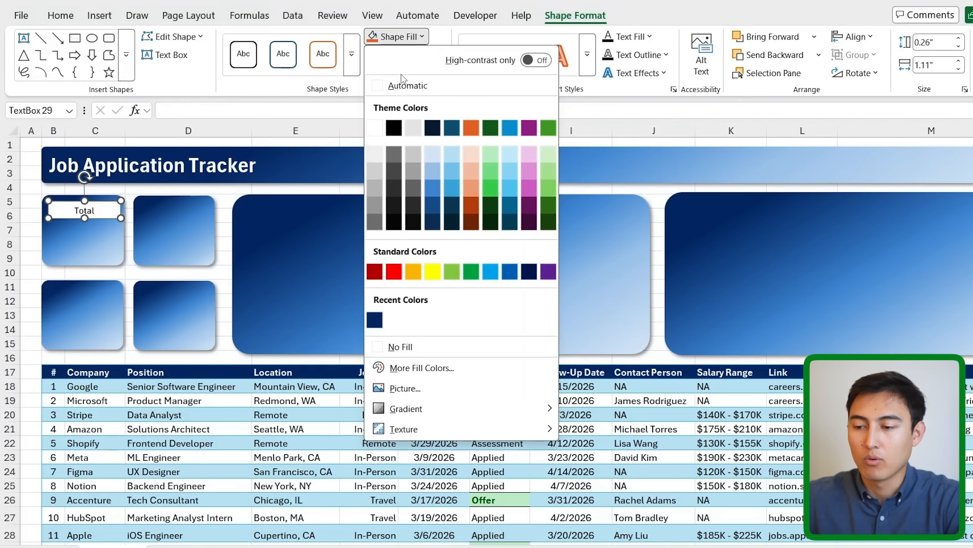
click(405, 344)
click(438, 55)
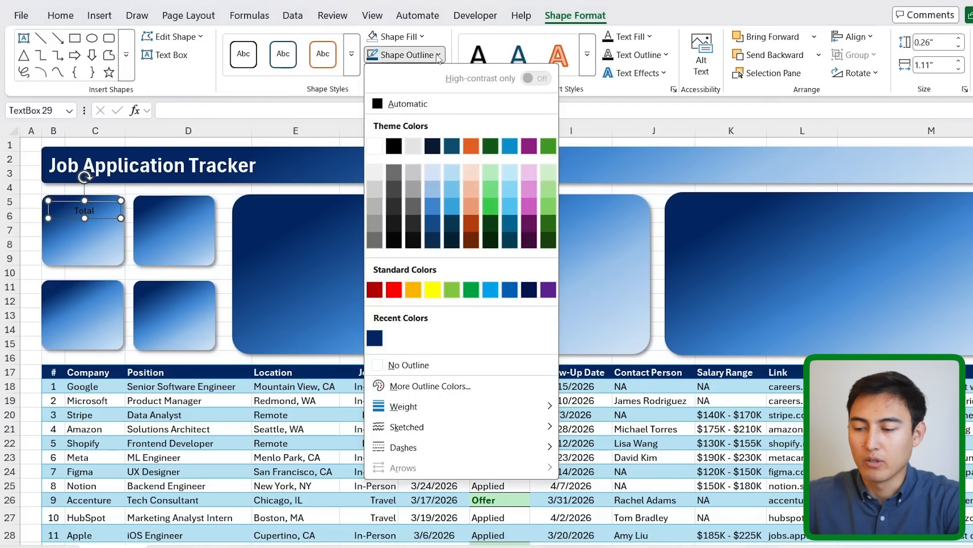
click(375, 361)
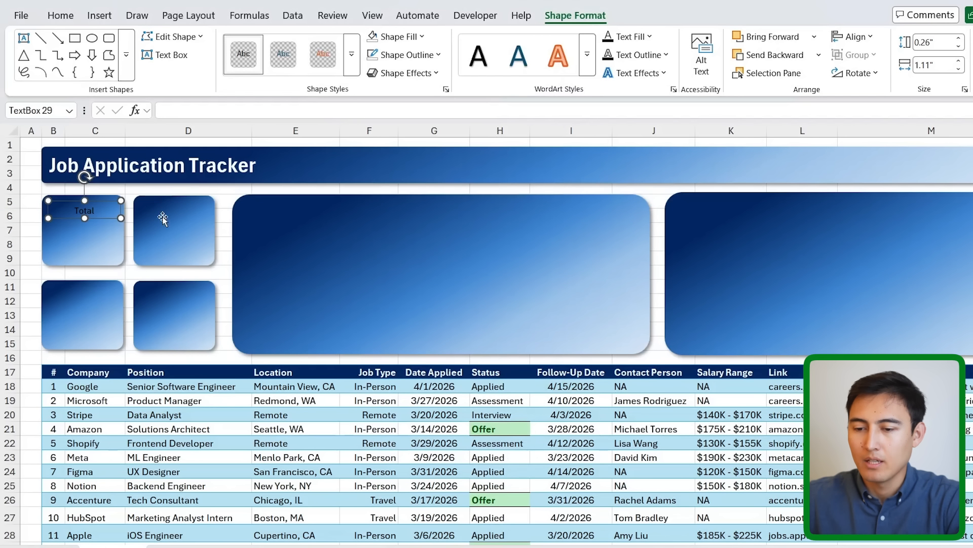
Make the Total label's text white, bold and 20 pt, and nudge the text box up and slightly left.
click(649, 37)
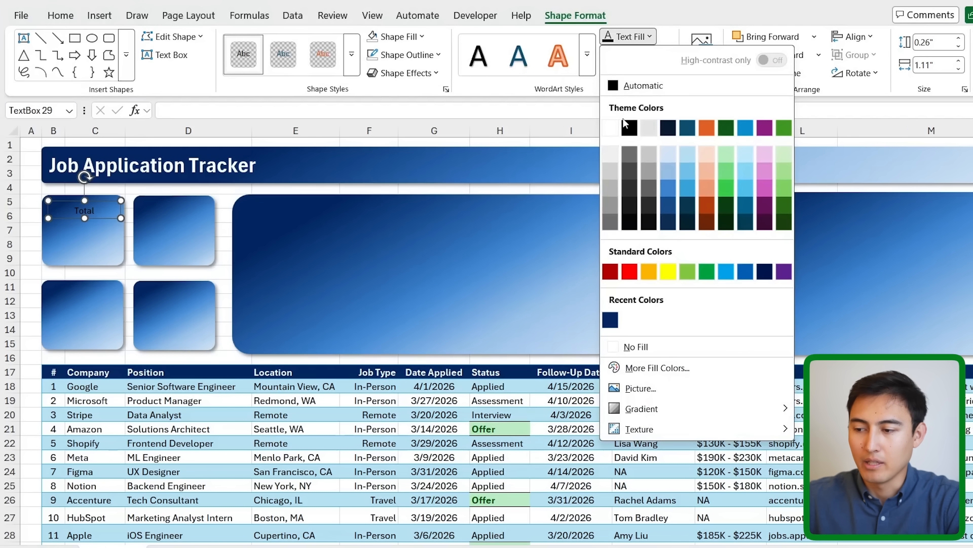
click(611, 128)
key(ctrl+shift+period)
key(ctrl+shift+period)
key(ctrl+shift+period)
key(ctrl+shift+period)
key(ctrl+shift+period)
key(ctrl+shift+period)
key(ctrl+shift+period)
key(ctrl+shift+period)
key(Up)
key(Up)
key(Up)
key(Up)
key(Left)
key(ctrl+shift+comma)
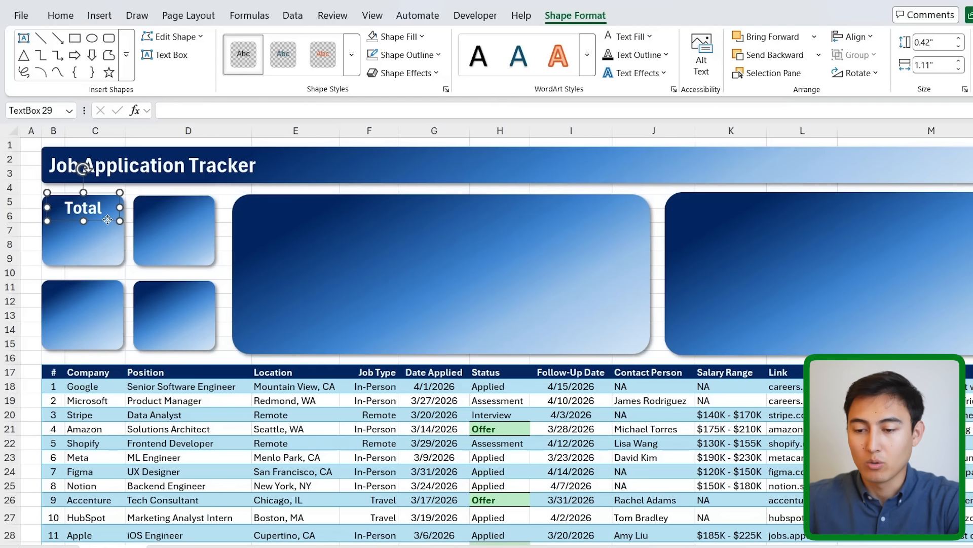
Copy the Total label onto the upper-right small card and change the copy's text to "Active".
drag(108, 219, 196, 226)
key(ctrl+z)
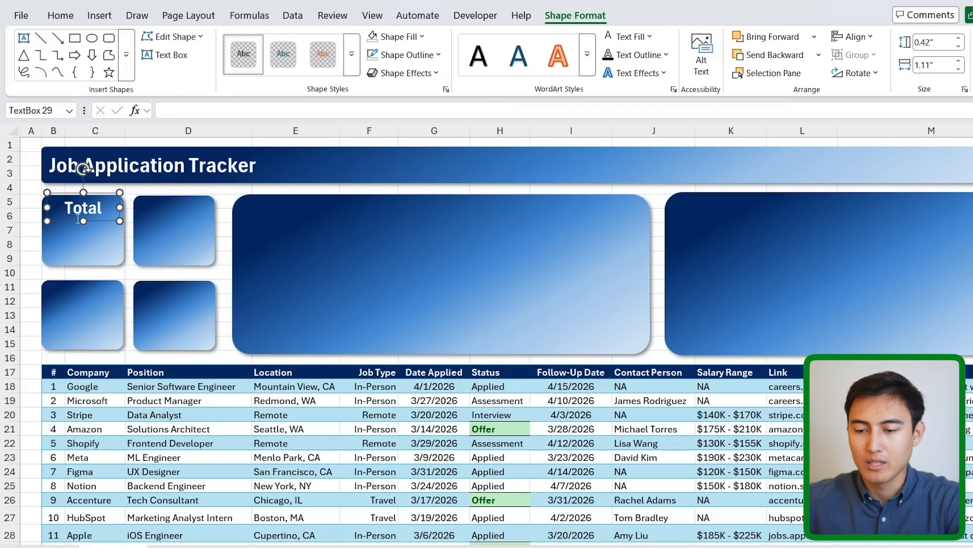
drag(101, 219, 195, 222)
double_click(189, 216)
text(A)
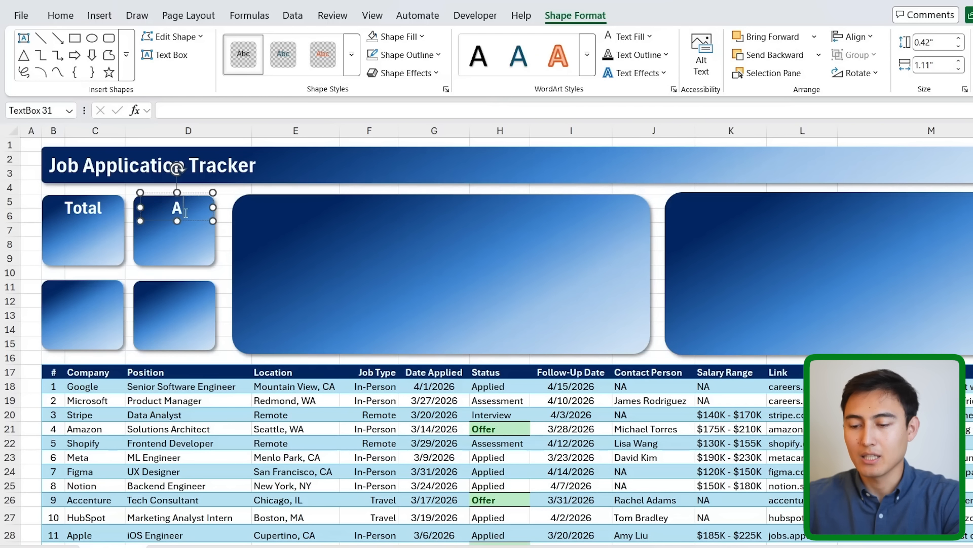
text(ctive)
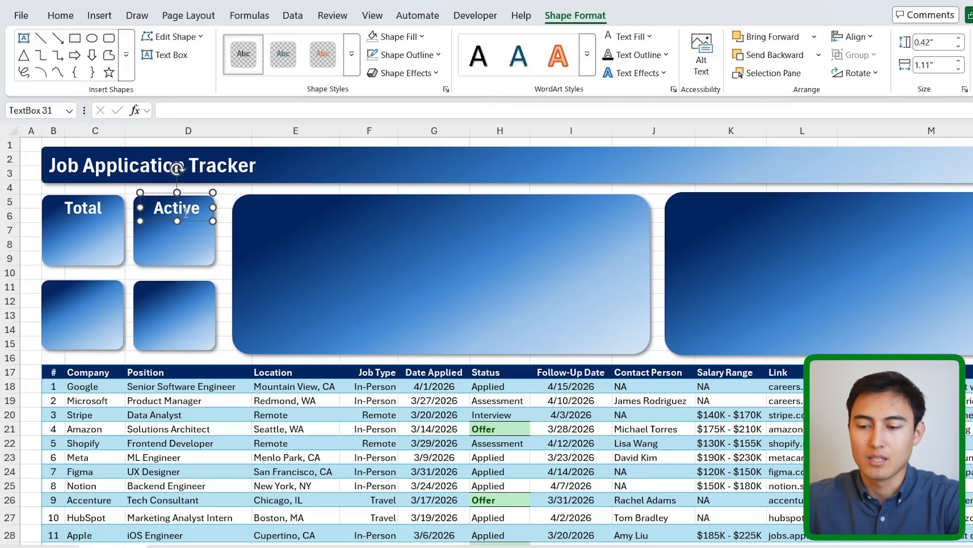
Copy the Active label onto both lower small cards and change the lower-left copy's text to "Pending".
click(203, 220)
drag(203, 220, 103, 304)
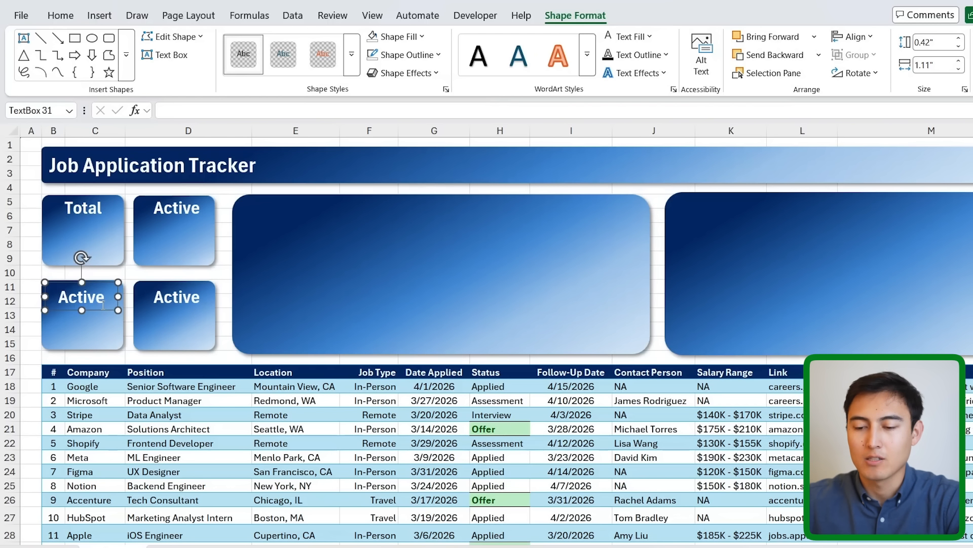
double_click(91, 300)
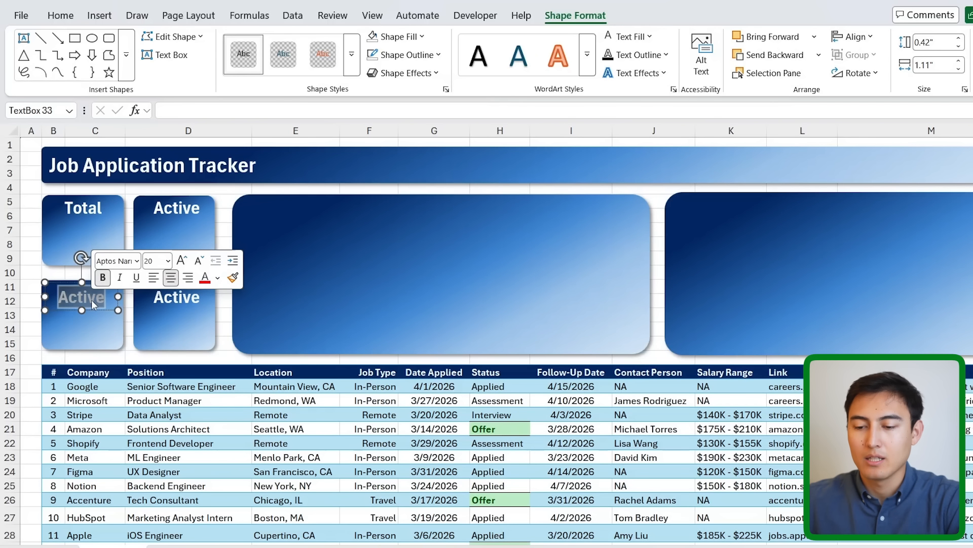
text(Pending)
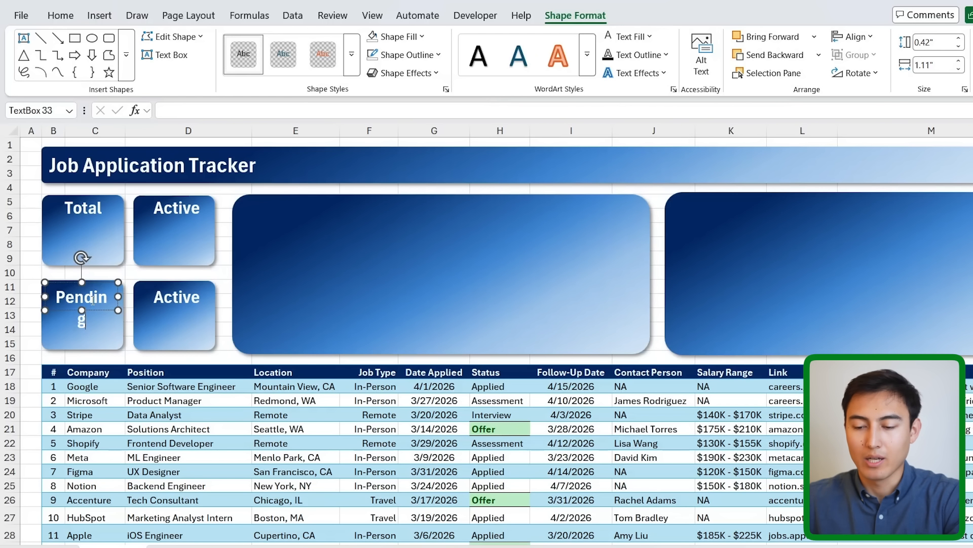
Widen the Pending text box so the word fits on one line and nudge it slightly left.
drag(118, 297, 125, 296)
key(Left)
key(Left)
key(Left)
Change the label on the lower-right small card to "Offers".
double_click(177, 299)
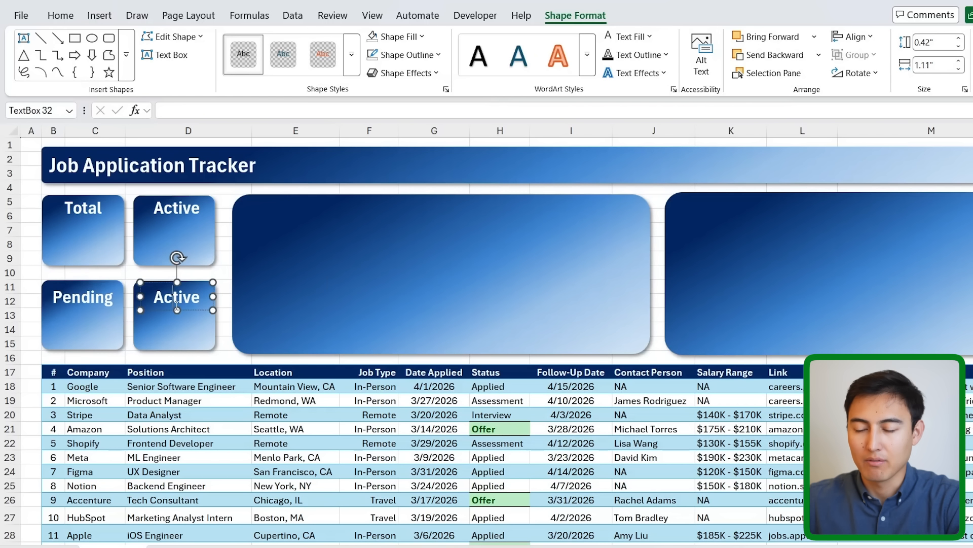
text(Offer)
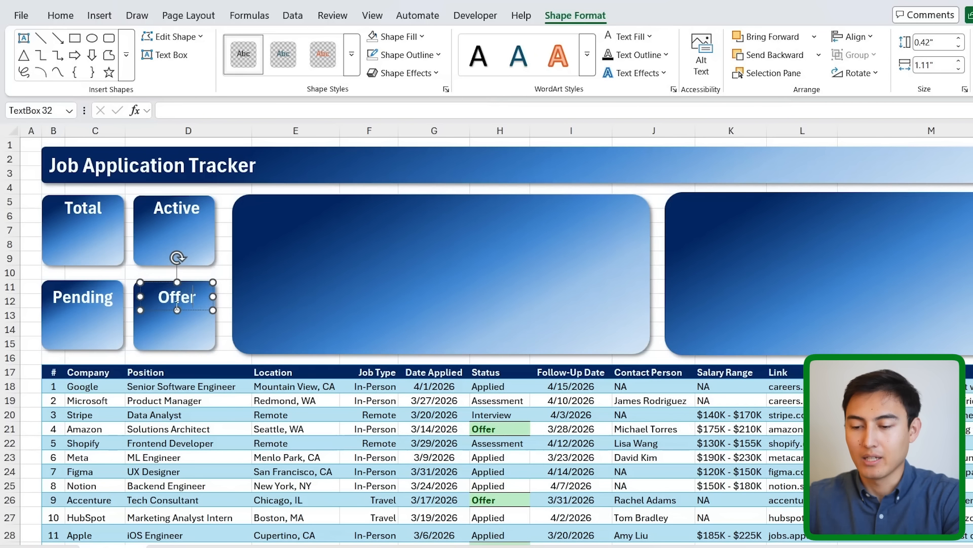
text(s)
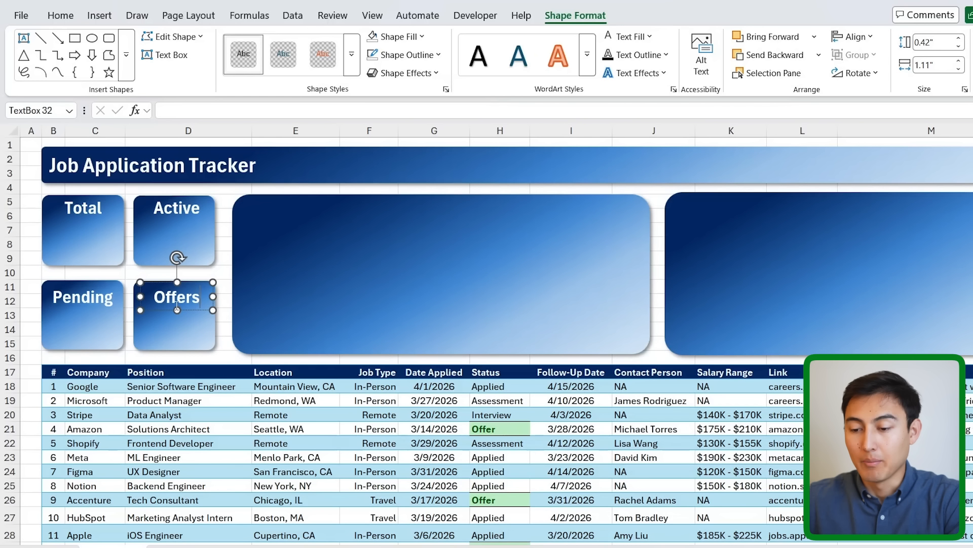
Reduce the font of the Total, Active, Pending and Offers labels by one size and nudge them slightly down together.
shift+click(89, 292)
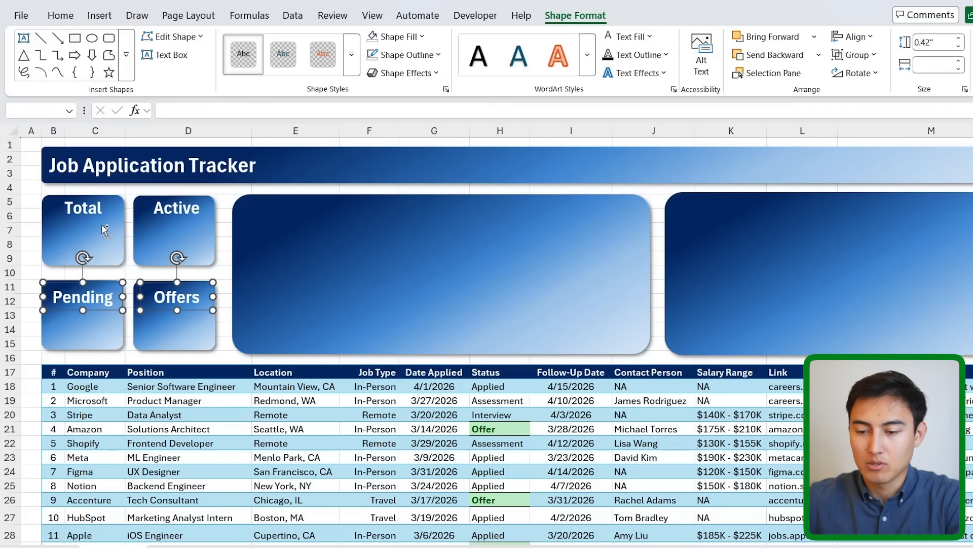
shift+click(88, 207)
shift+click(182, 205)
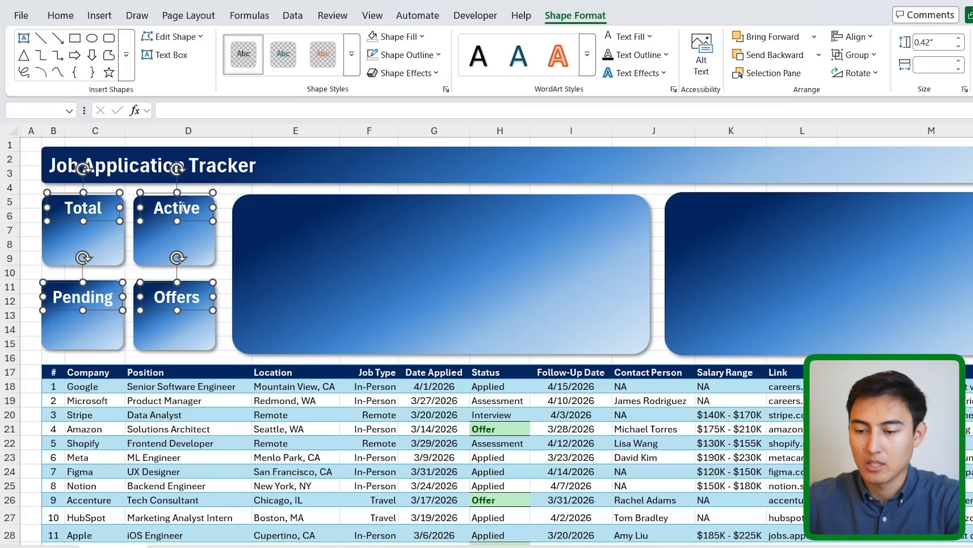
key(ctrl+shift+comma)
key(Down)
key(Down)
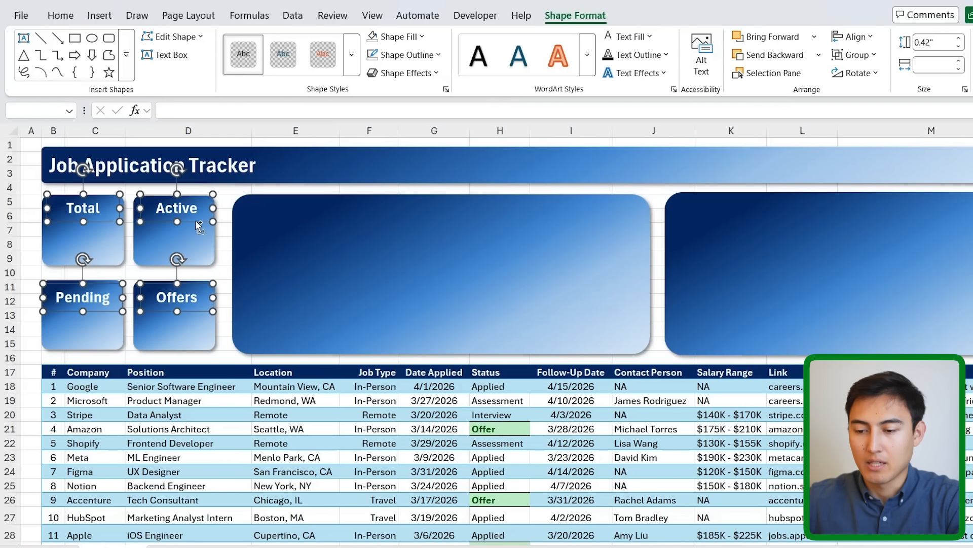
Duplicate the Total, Active, Pending and Offers labels together, placing each copy directly beneath its original on the card.
drag(195, 220, 195, 250)
double_click(75, 238)
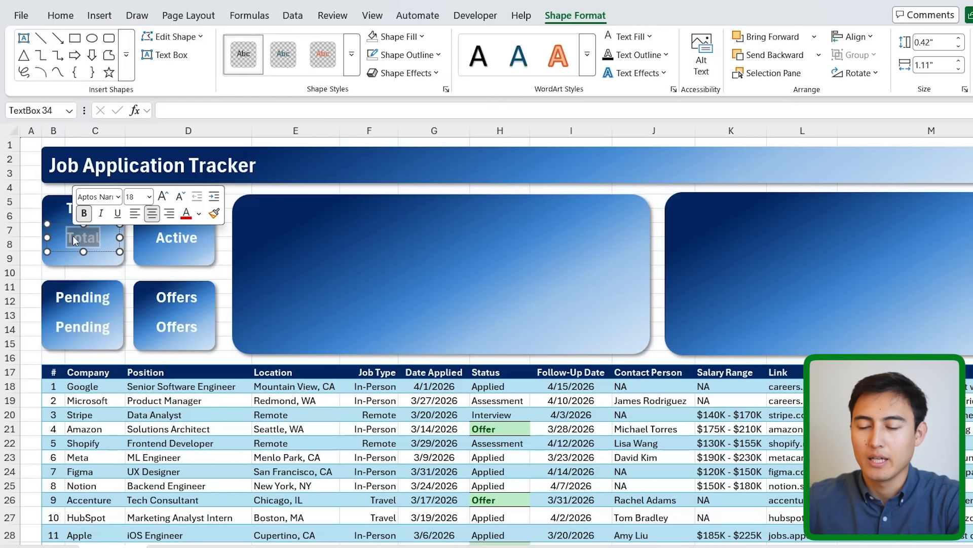
click(32, 259)
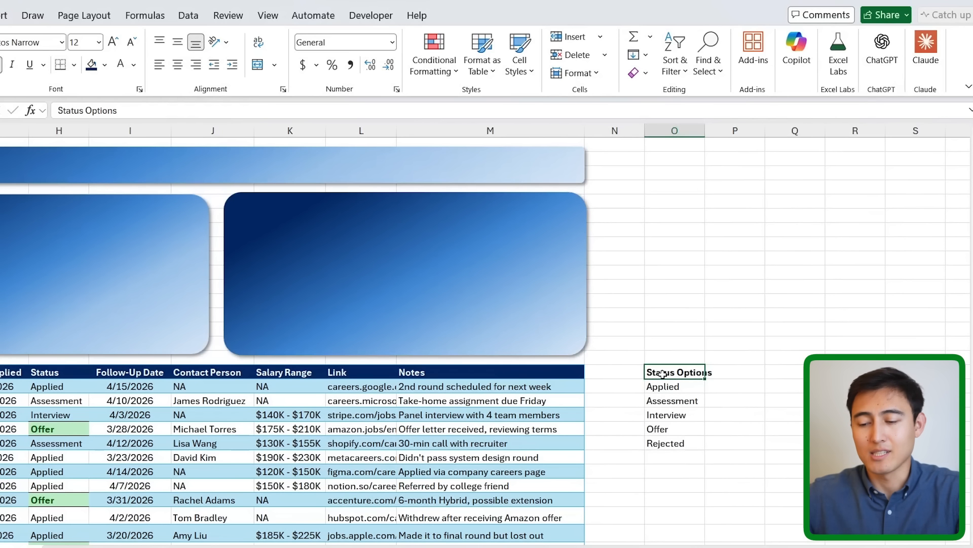
Move the Status Options list, including its heading, up so that it starts in cell O2.
key(ctrl+z)
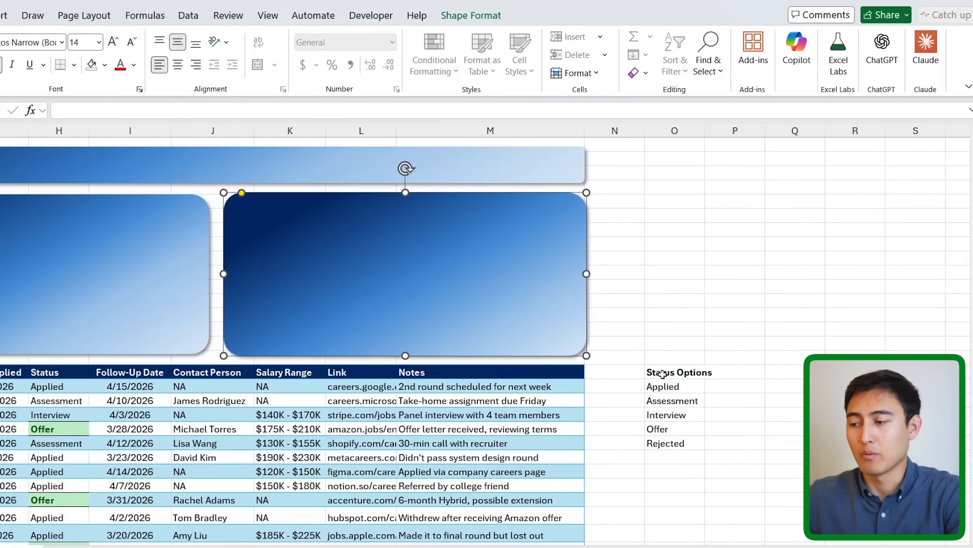
click(663, 374)
key(ctrl+shift+Down)
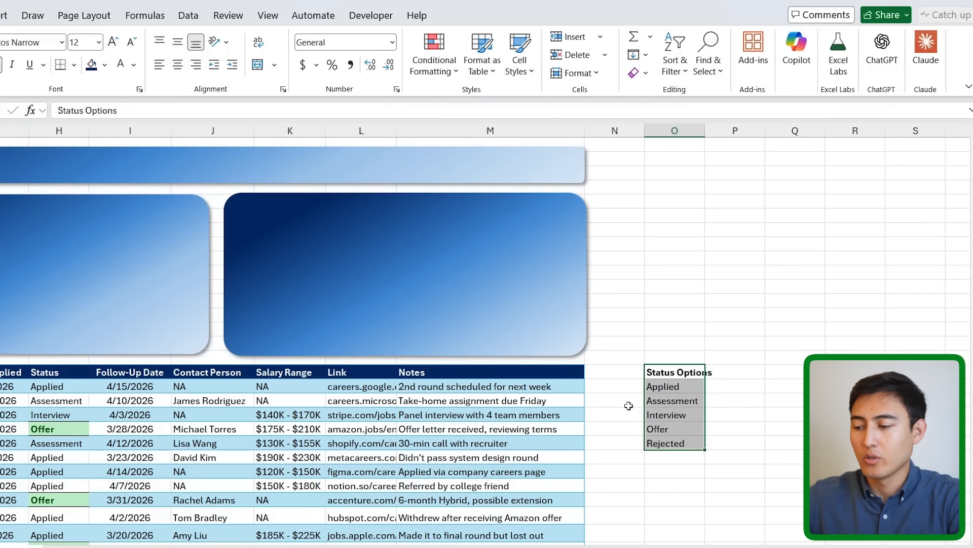
key(ctrl+c)
key(ctrl+Up)
key(Down)
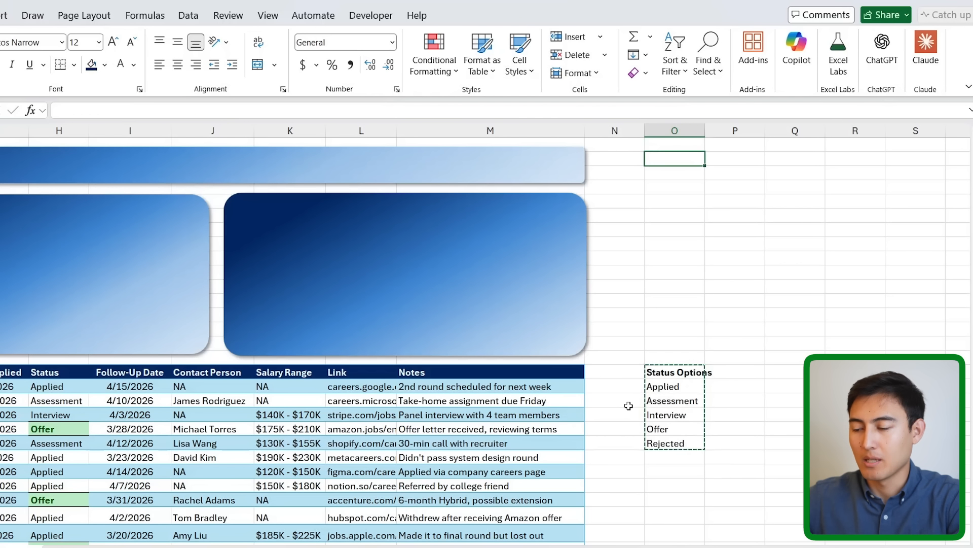
key(ctrl+v)
Begin a COUNTIF formula in P3 beside Applied, using the applications table's entire Status column as the range.
key(Right)
scroll(628, 406, left, 3)
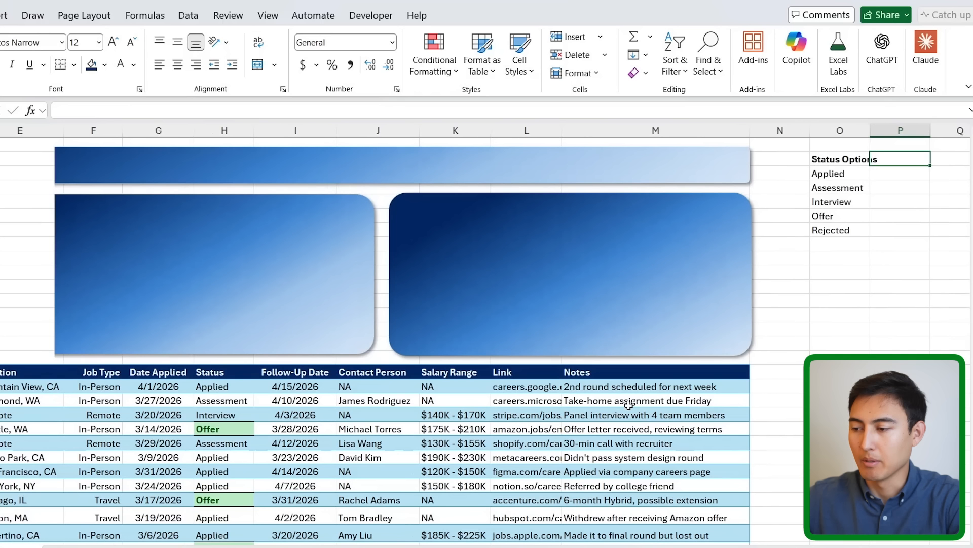
key(Down)
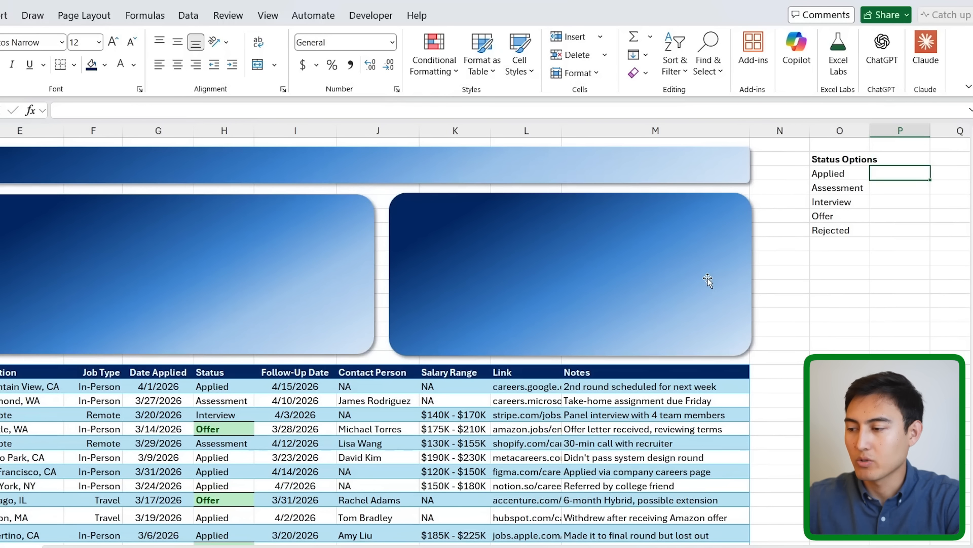
key(Left)
key(Down)
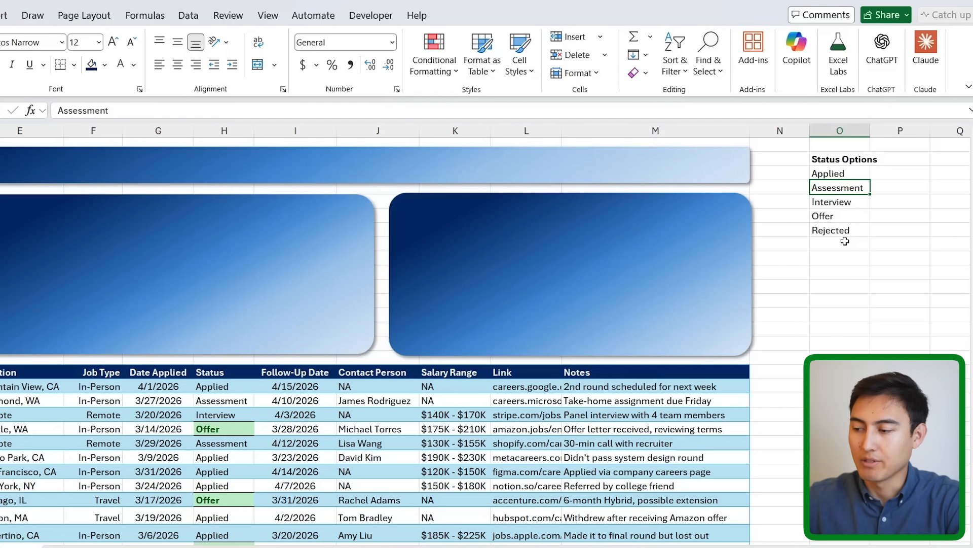
key(Up)
key(Right)
text(=)
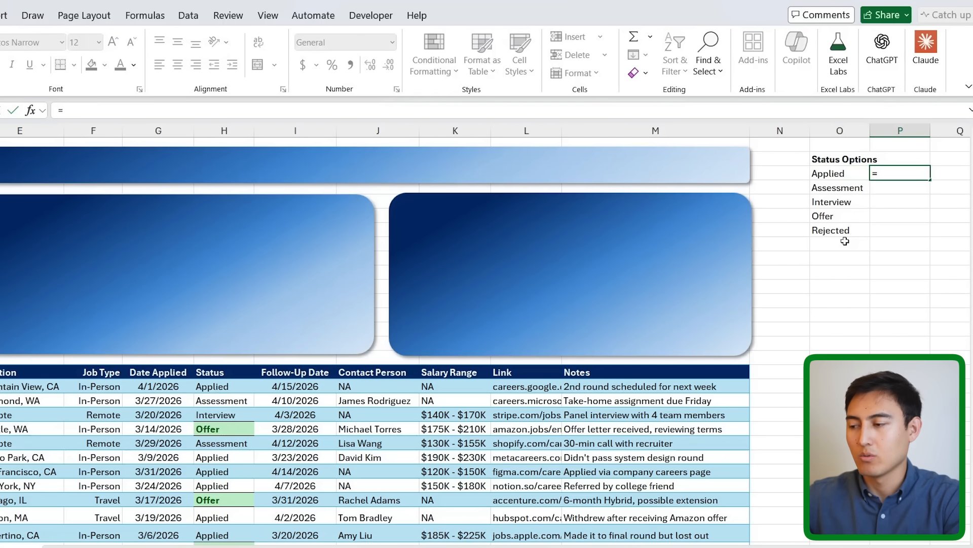
text(counti)
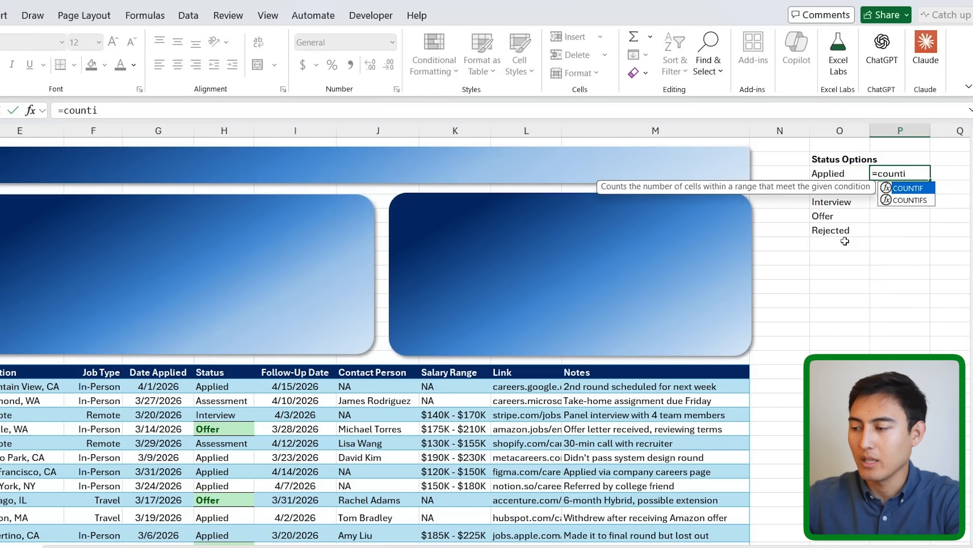
text(f)
key(Tab)
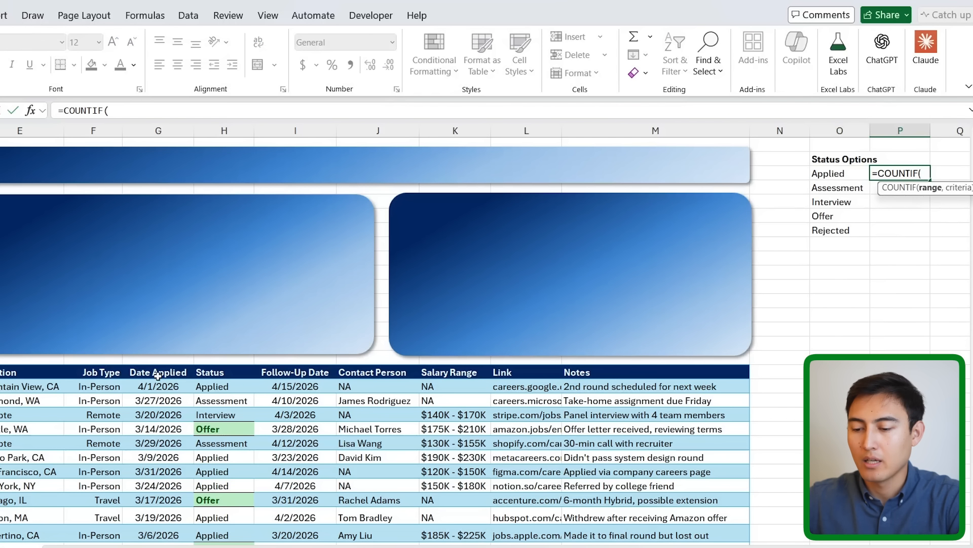
click(179, 389)
key(Right)
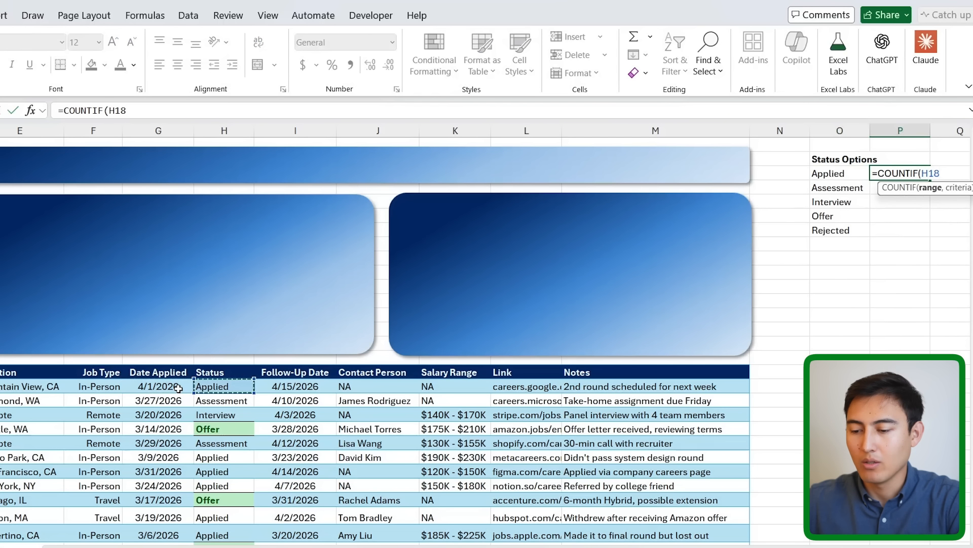
scroll(178, 388, down, 5)
key(ctrl+shift+Down)
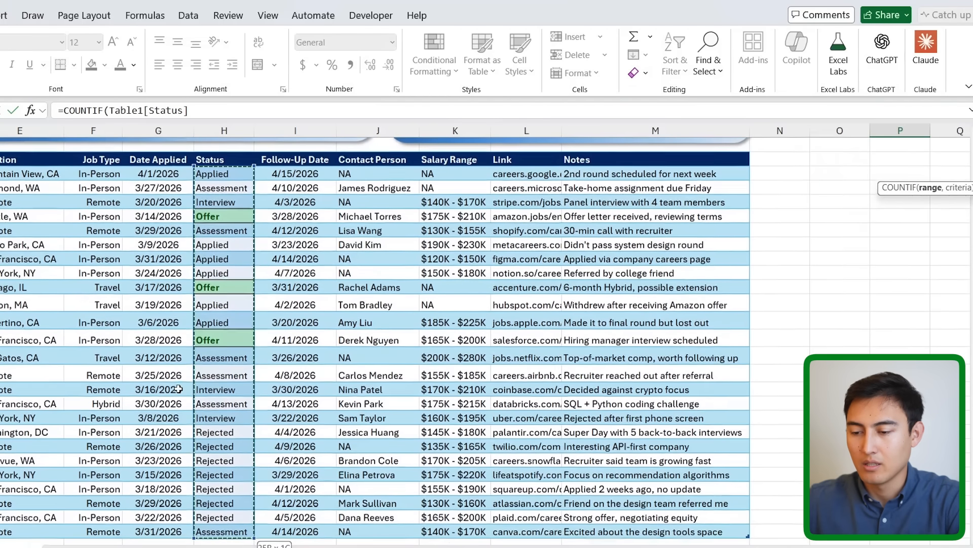
Complete the COUNTIF with O3 as the criteria and fill the formula down through the Rejected row.
text(,)
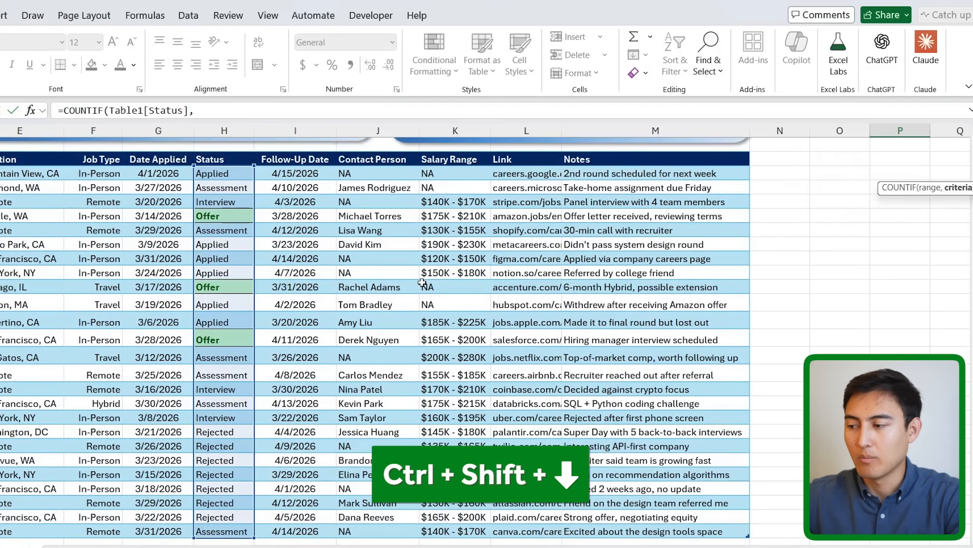
scroll(422, 282, up, 4)
scroll(421, 282, up, 1)
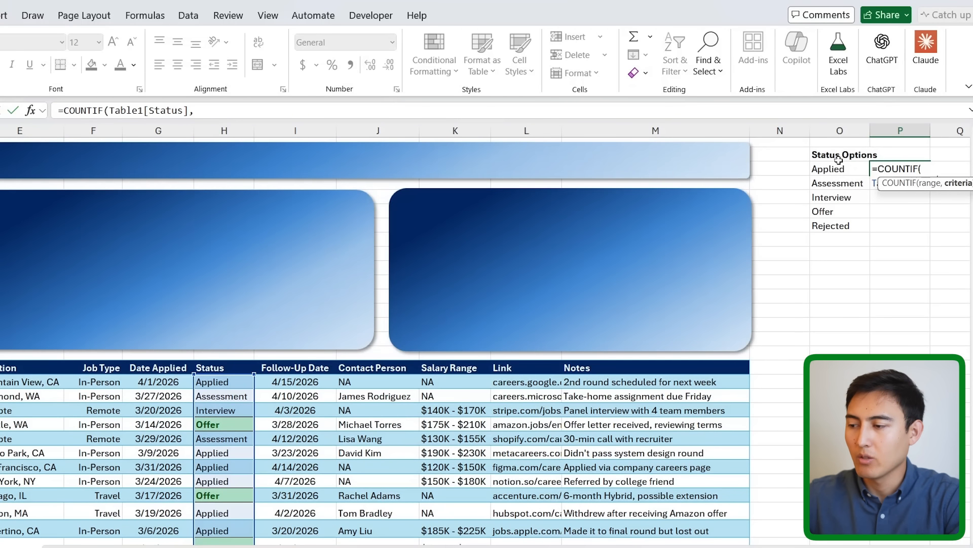
click(838, 169)
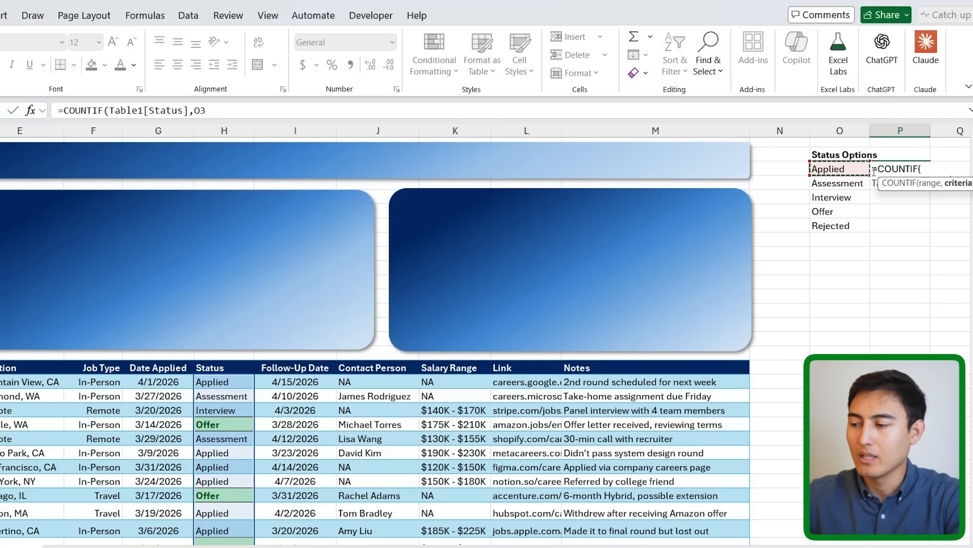
key(Return)
key(Up)
double_click(930, 175)
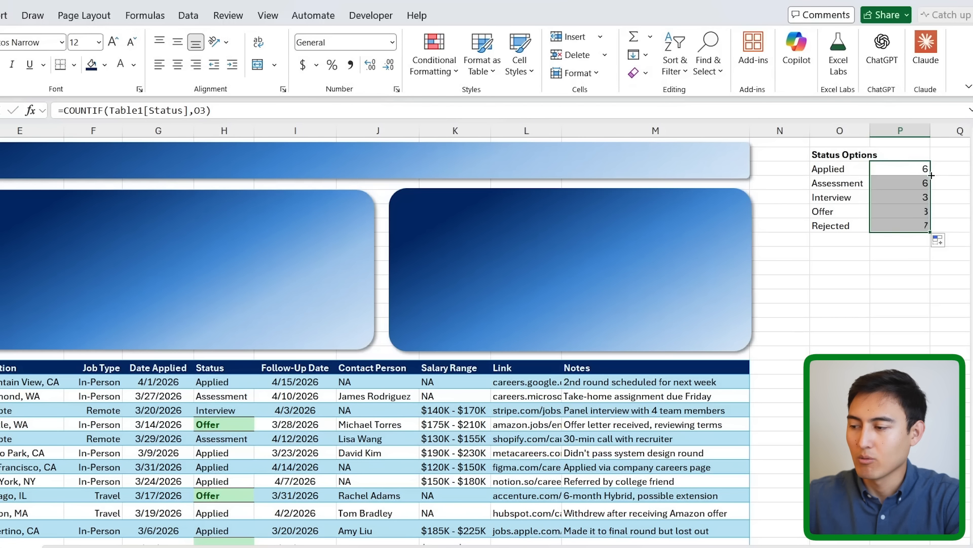
Add a "Total" row below Rejected that sums the status counts with =SUM(P3:P7).
key(Down)
key(Down)
key(Down)
key(Down)
key(Down)
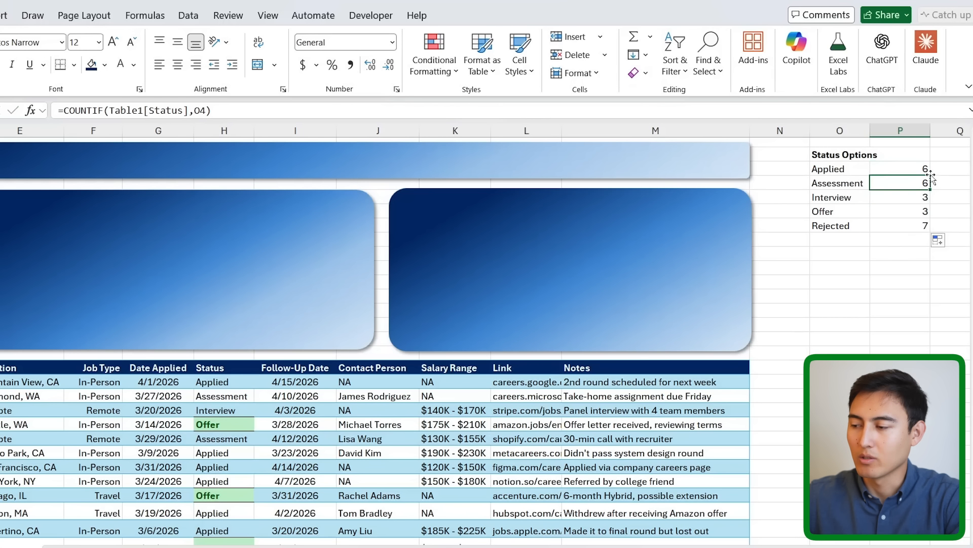
key(Left)
text(Total)
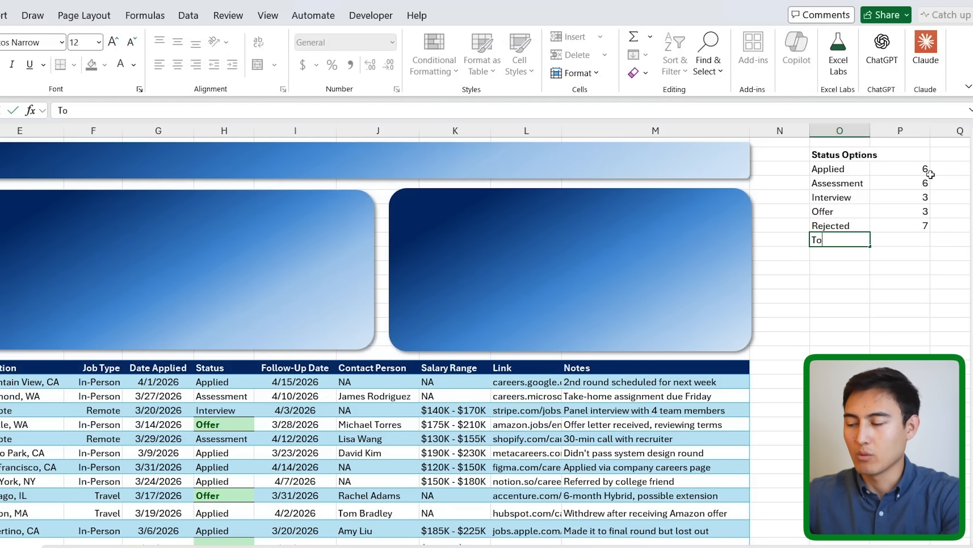
key(Tab)
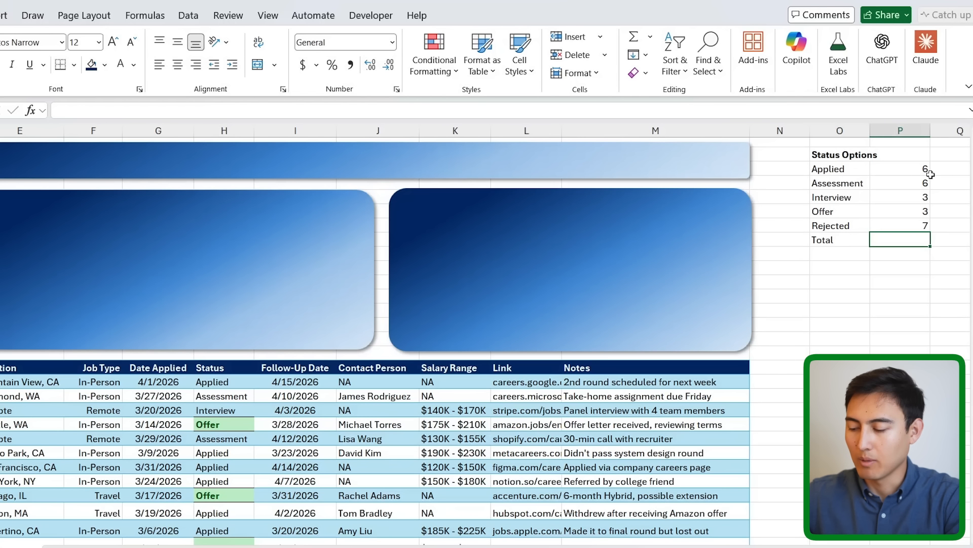
text(=su)
key(Tab)
drag(928, 226, 931, 174)
key(Return)
key(Up)
Make the Total label and its sum bold.
scroll(931, 174, right, 2)
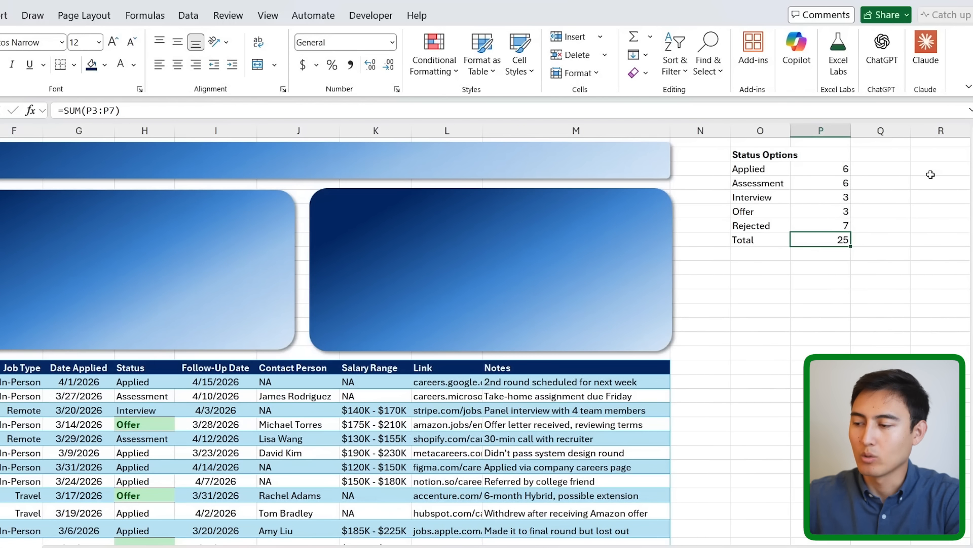
key(Left)
key(shift+Right)
key(ctrl+b)
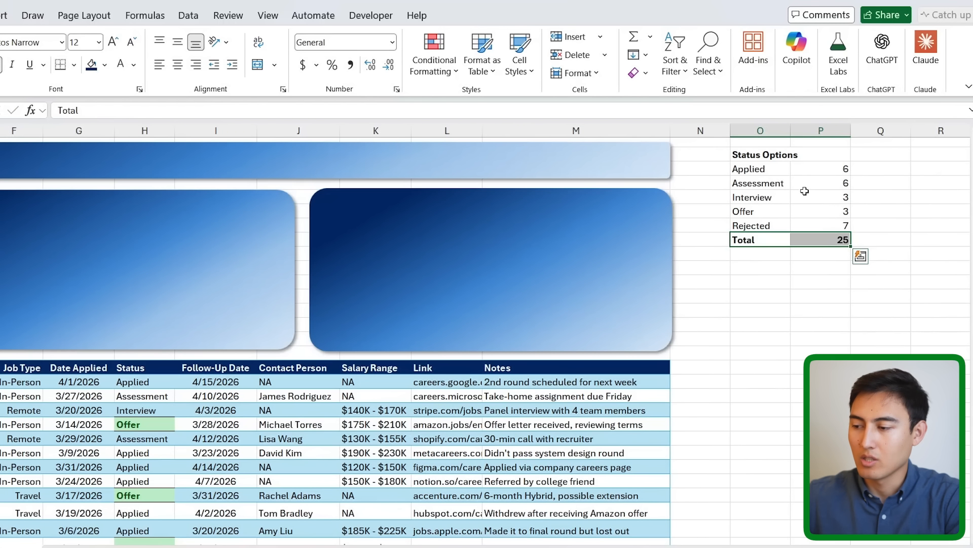
Review the status list against the Active summary card to determine which statuses count as active.
click(786, 182)
click(781, 173)
click(780, 177)
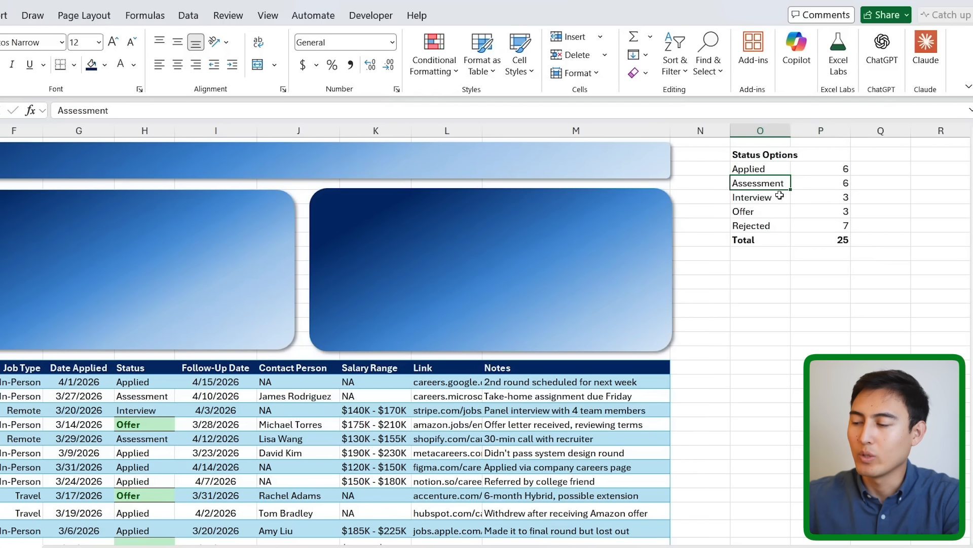
click(780, 196)
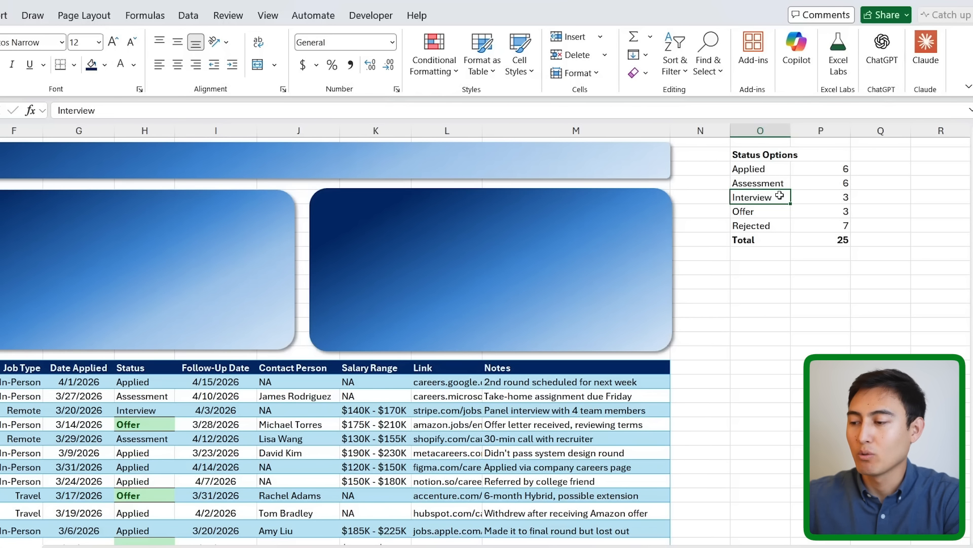
key(Down)
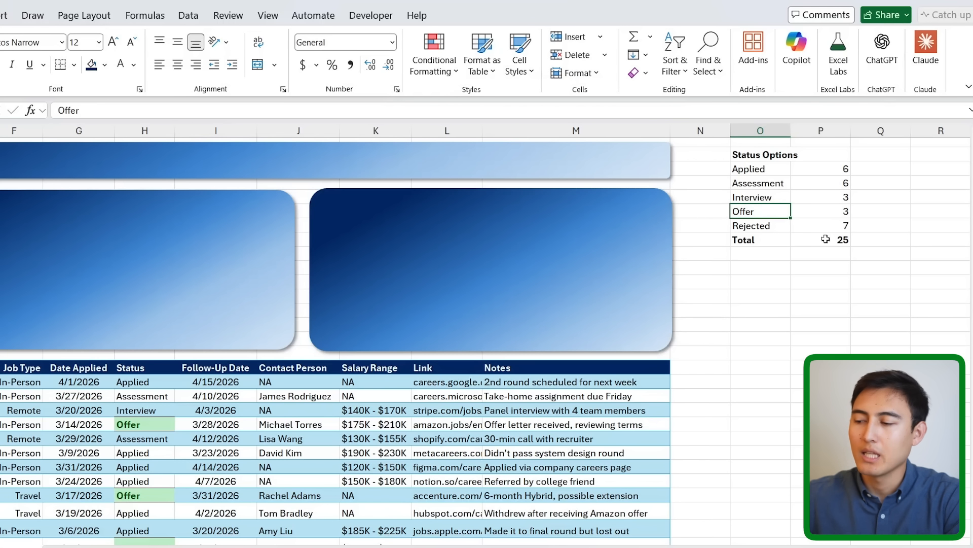
key(Right)
key(Left)
key(Down)
key(shift+Right)
key(Down)
scroll(789, 233, left, 5)
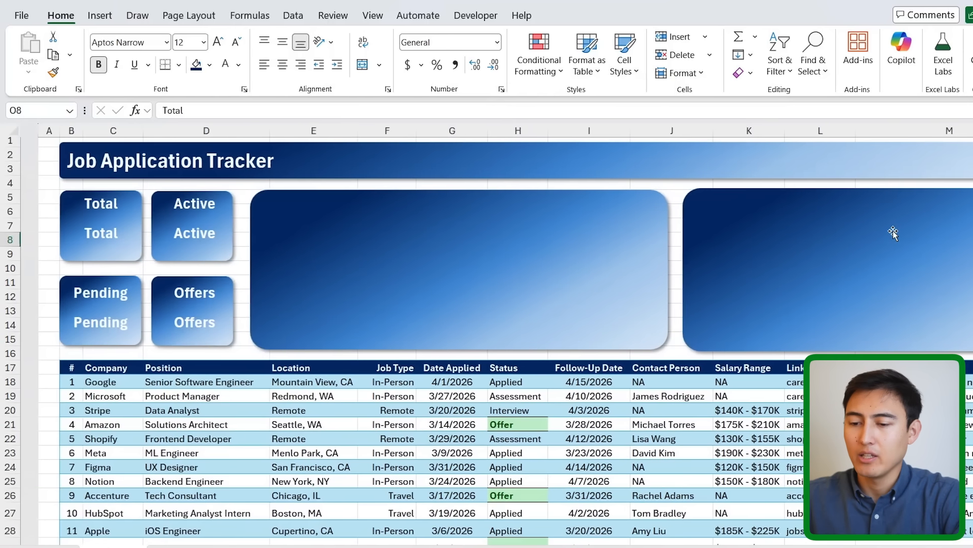
click(192, 206)
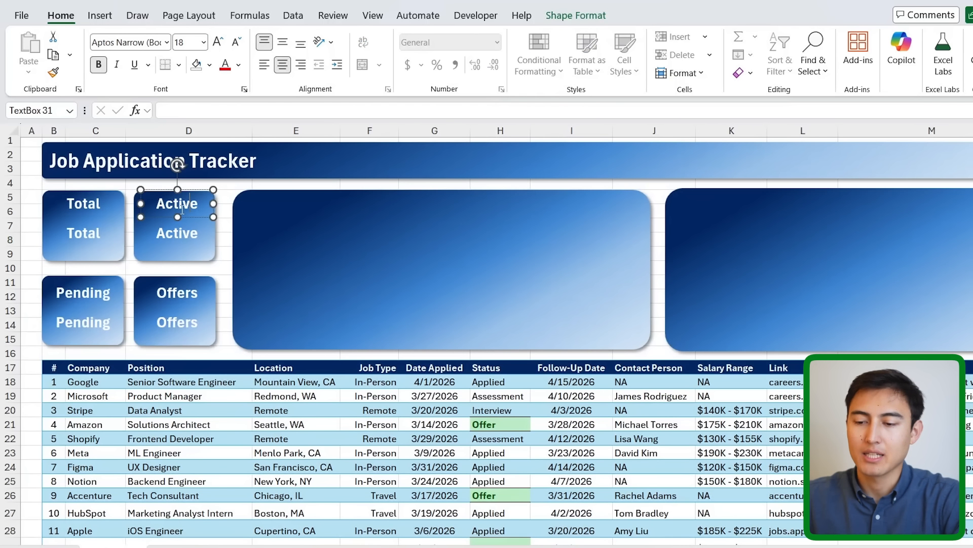
click(222, 227)
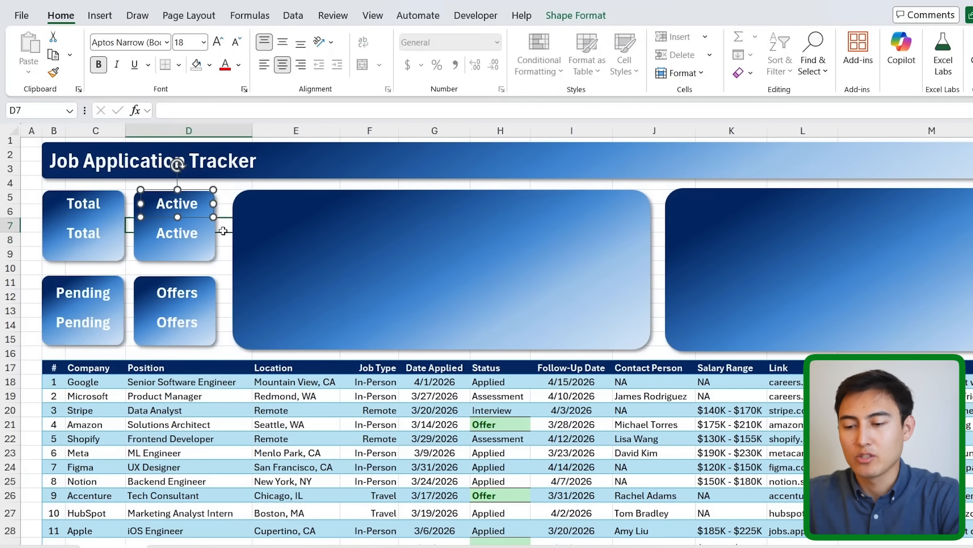
scroll(297, 277, right, 5)
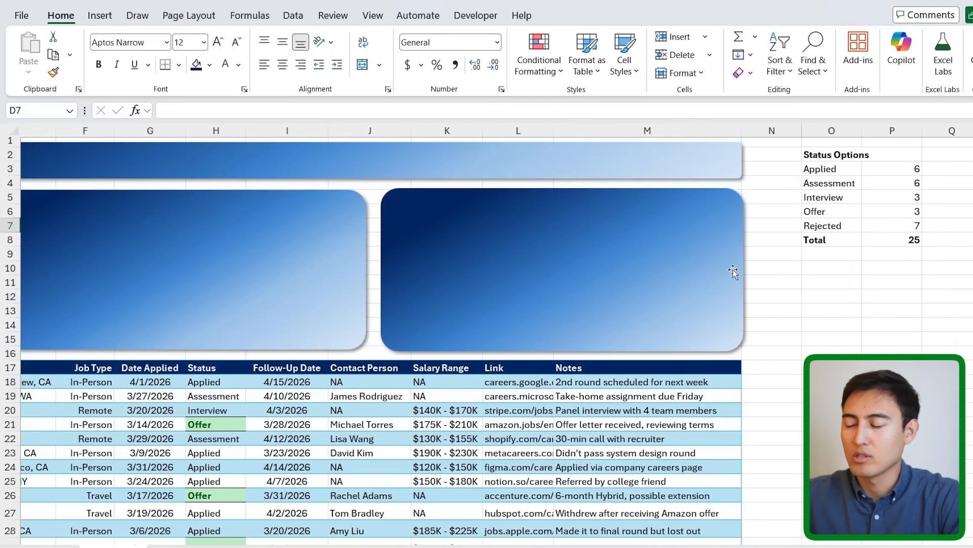
Add an "Active" row below Total that sums the Applied through Offer counts with =SUM(P3:P6).
click(813, 253)
text(Active)
key(Tab)
text(=)
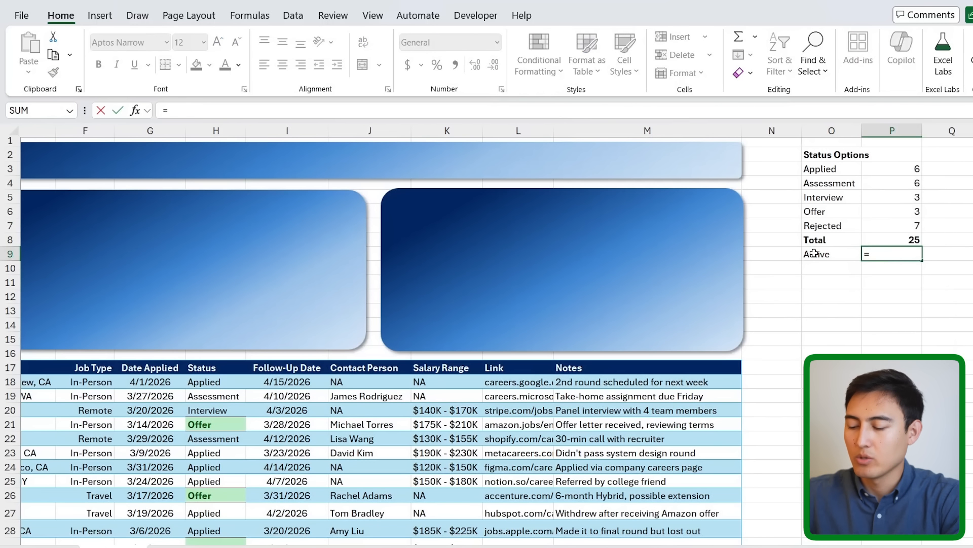
text(su)
key(Tab)
key(Up)
key(Up)
key(Up)
key(shift+Up)
key(shift+Up)
key(shift+Up)
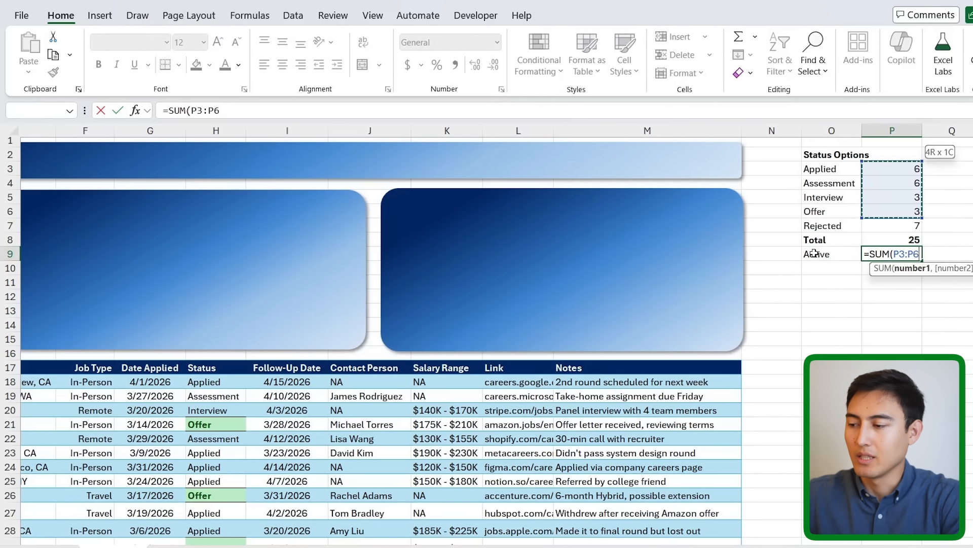
key(Return)
key(Up)
key(Left)
key(Right)
key(Down)
key(Down)
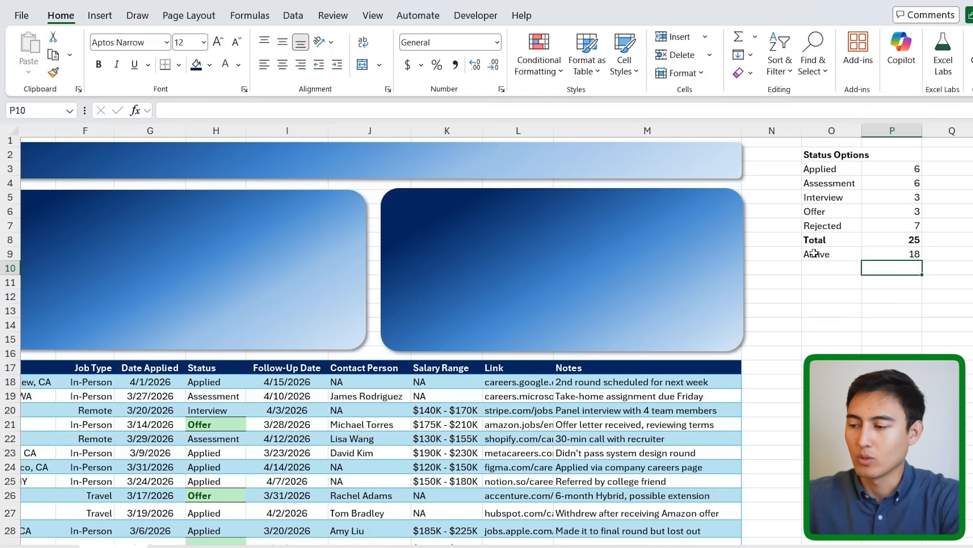
key(Left)
key(Left)
key(Right)
Replace the placeholder value in the Total summary card with a link to the Total count, =$P$8.
scroll(814, 253, left, 5)
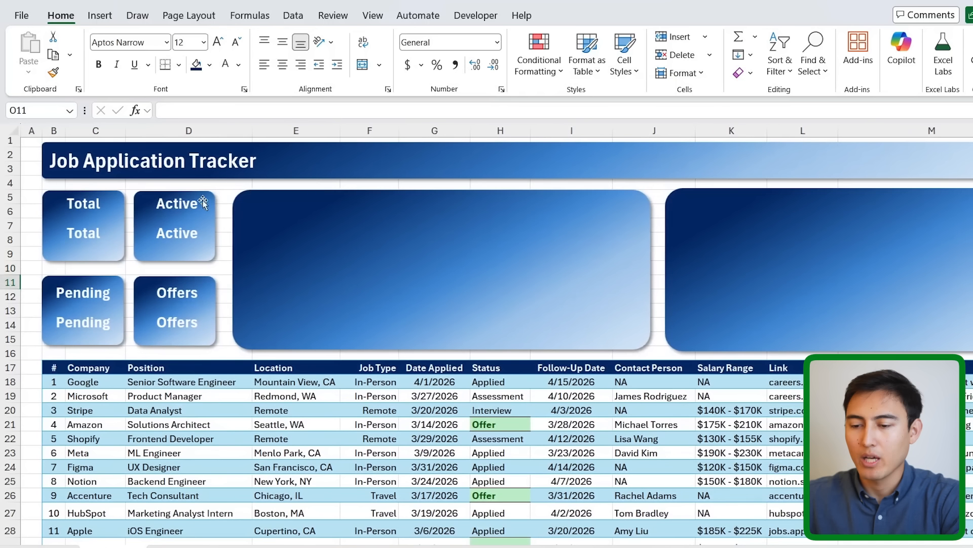
click(84, 233)
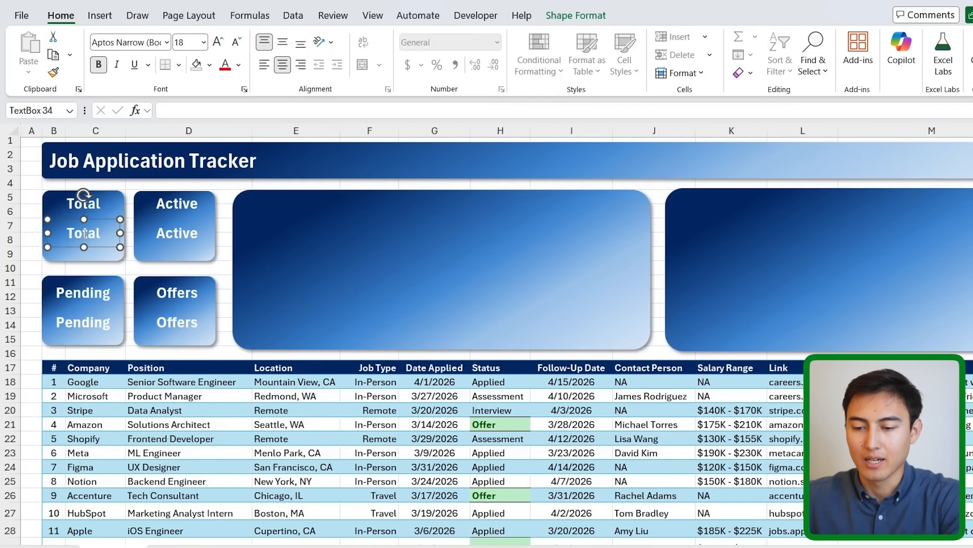
double_click(84, 233)
key(BackSpace)
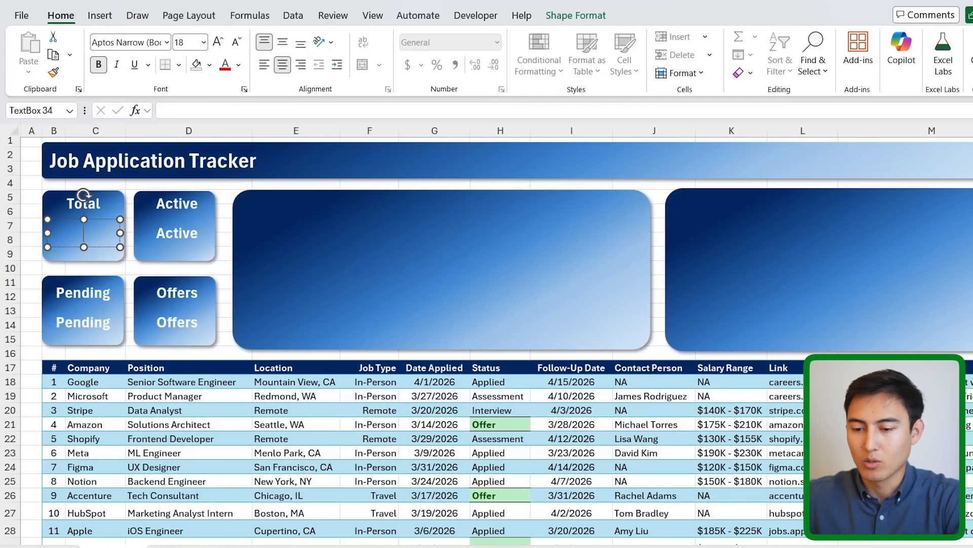
click(214, 108)
text(=)
scroll(434, 321, right, 3)
scroll(434, 321, right, 2)
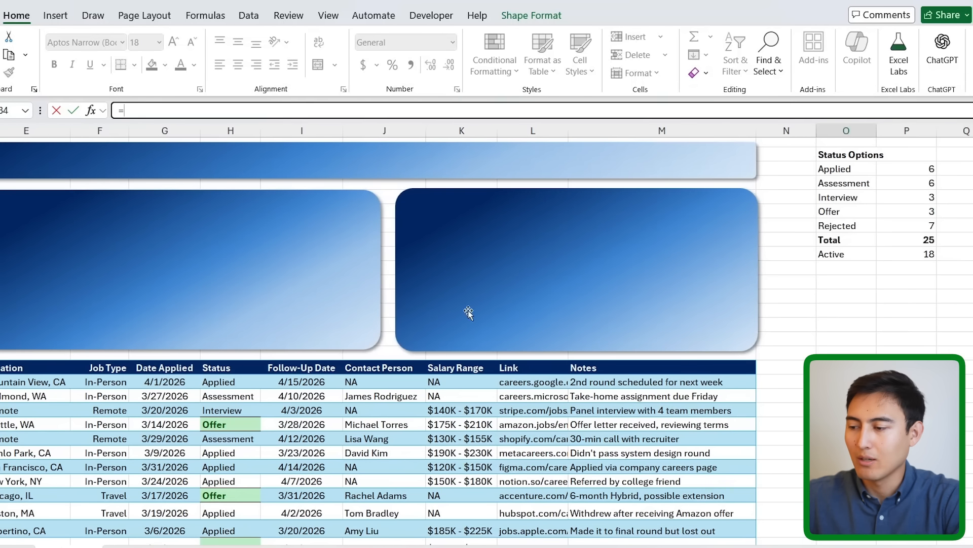
click(912, 239)
key(Return)
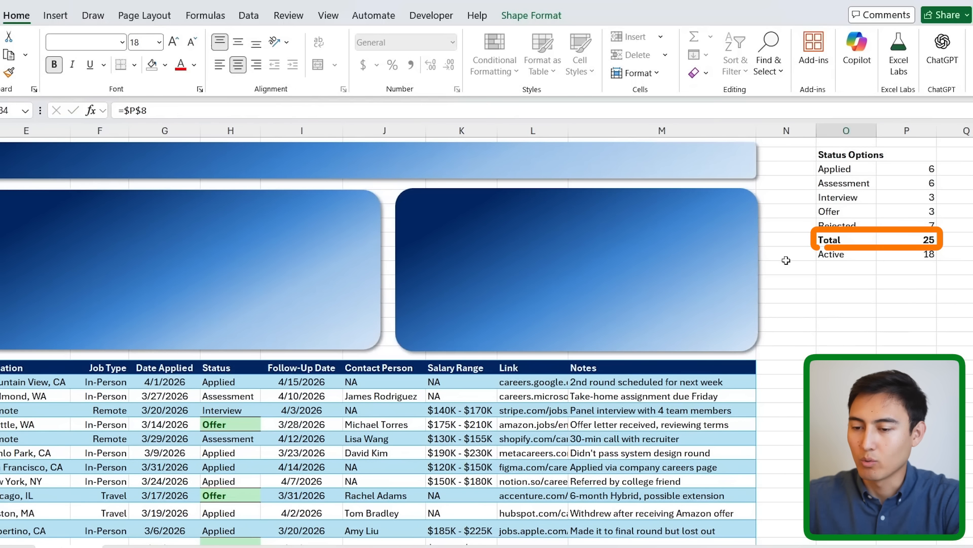
scroll(566, 286, left, 2)
scroll(565, 286, left, 2)
scroll(609, 286, right, 2)
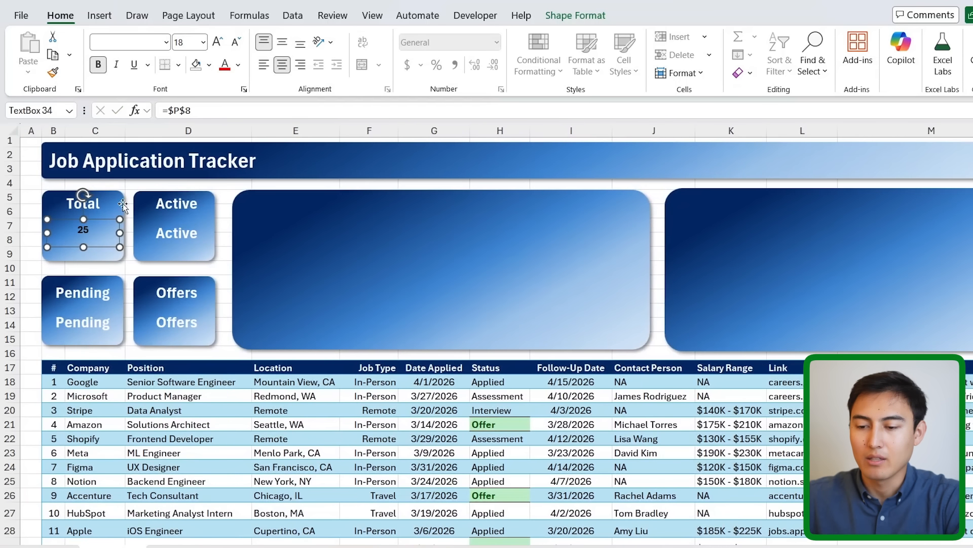
scroll(504, 367, right, 8)
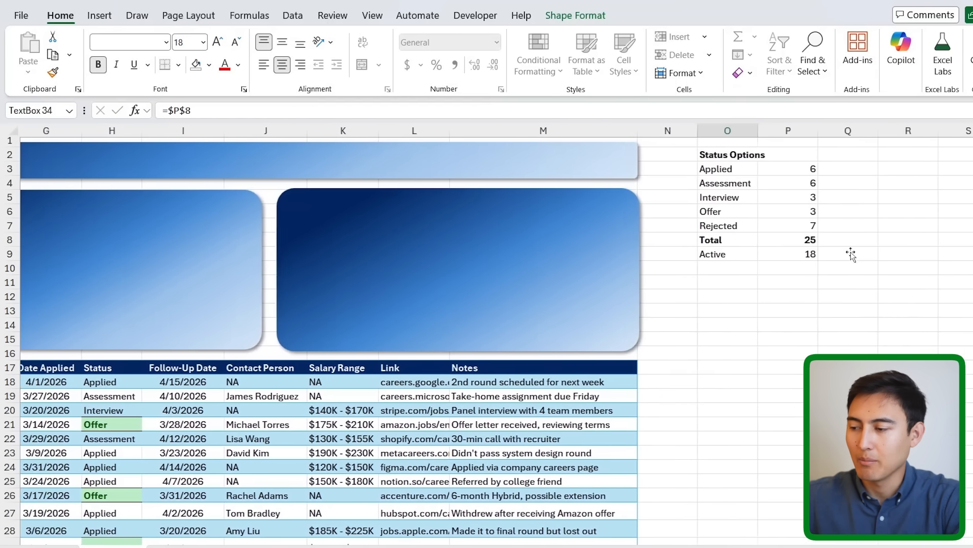
click(619, 259)
click(727, 243)
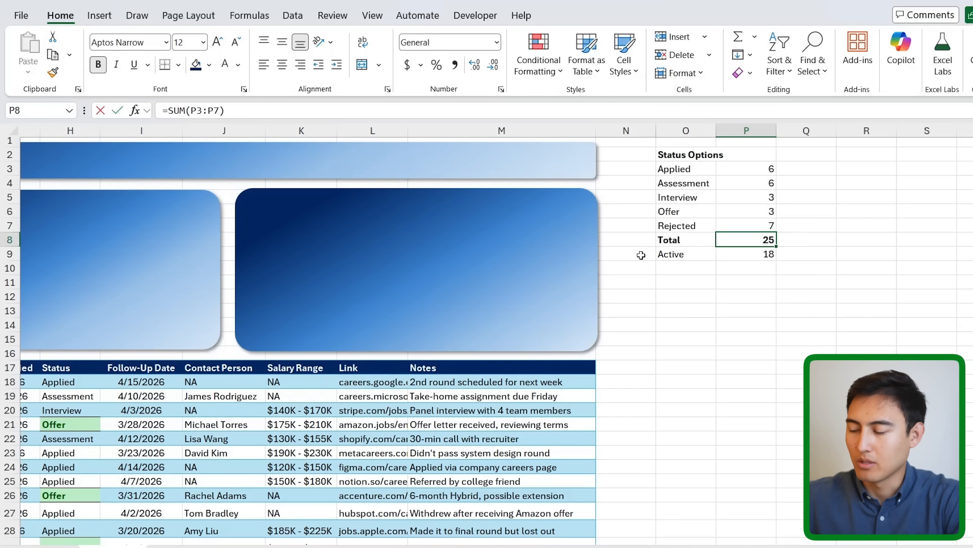
key(Down)
scroll(554, 311, left, 10)
scroll(554, 312, left, 3)
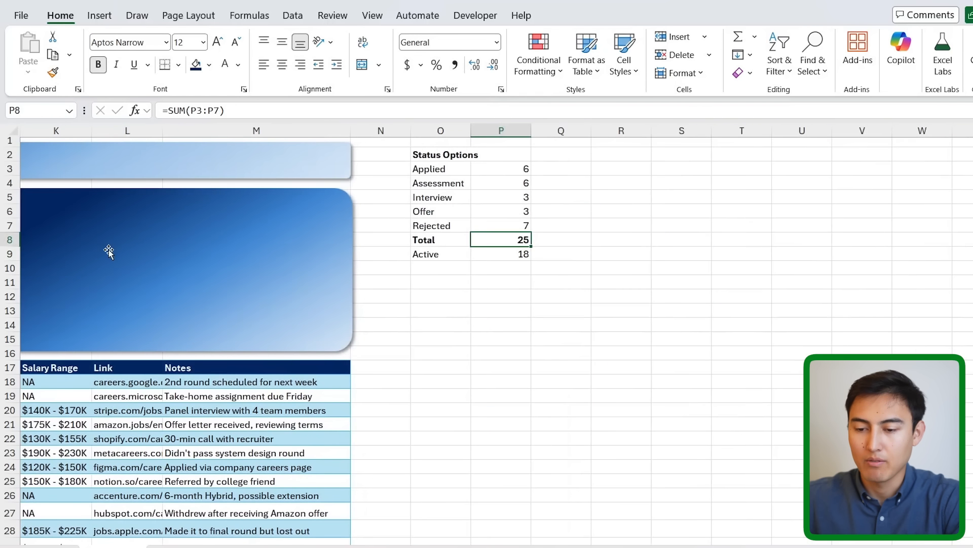
scroll(109, 249, left, 5)
scroll(108, 250, left, 5)
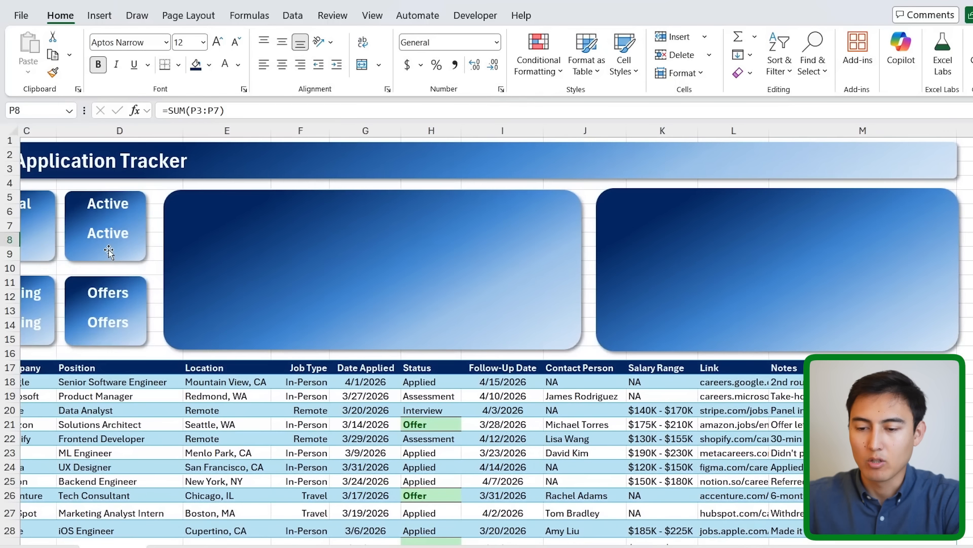
click(76, 231)
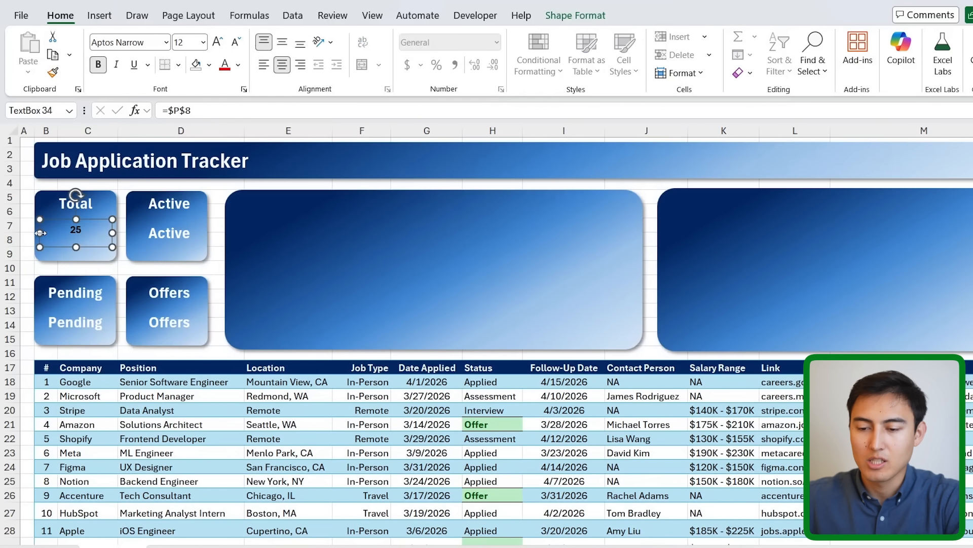
Replace the placeholder value in the Active summary card with a link to the Active count, =$P$9.
double_click(154, 232)
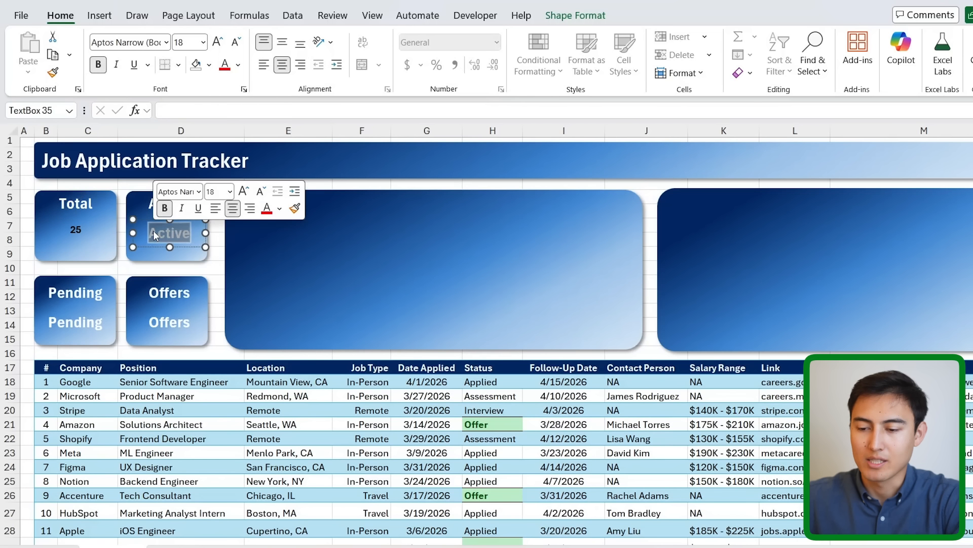
key(Delete)
click(178, 114)
text(=)
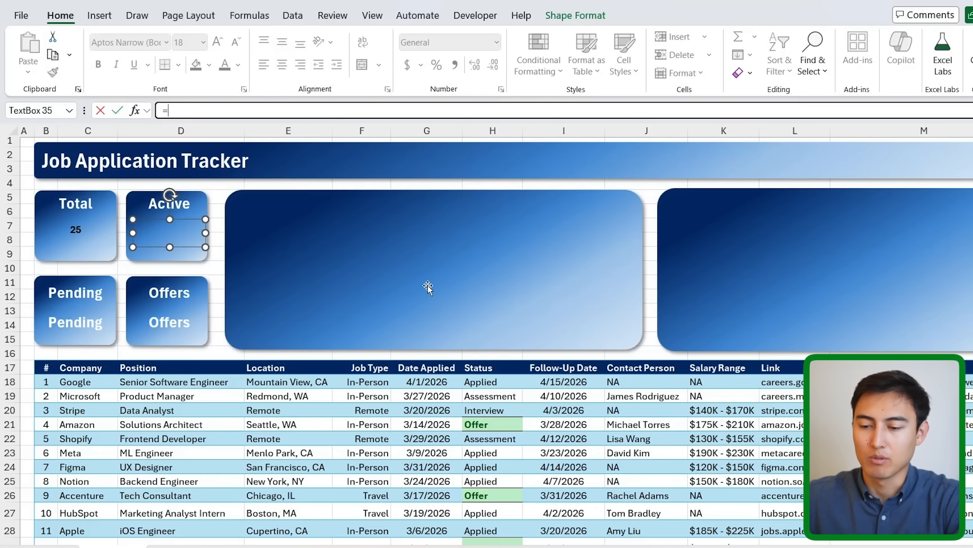
scroll(428, 287, right, 4)
click(895, 257)
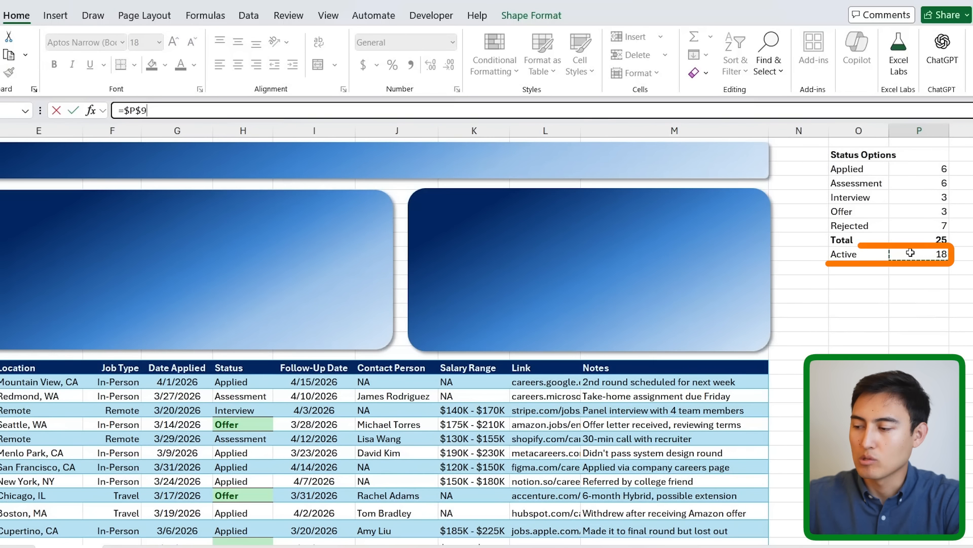
key(Return)
scroll(558, 262, left, 4)
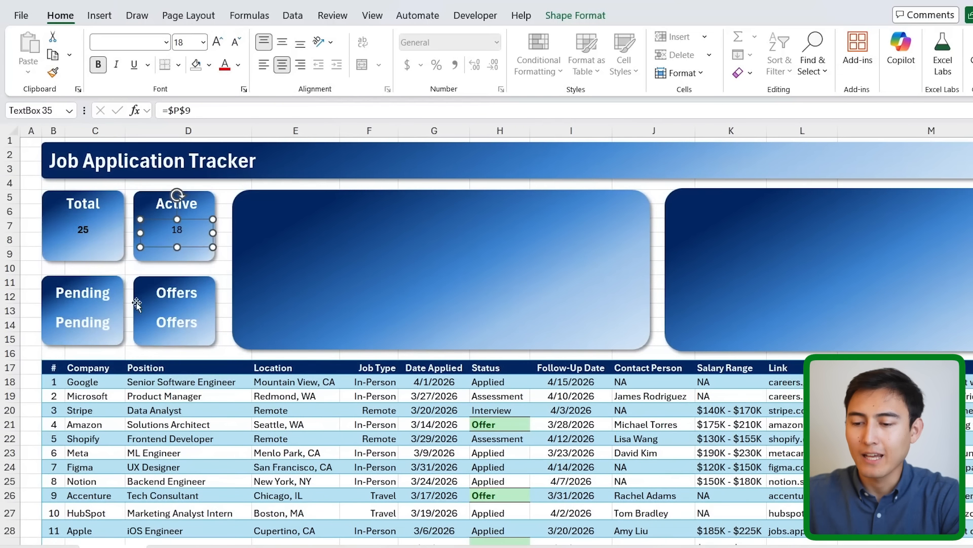
Replace the placeholder value in the Offers summary card with a link to the Offer count, =$P$6.
click(169, 326)
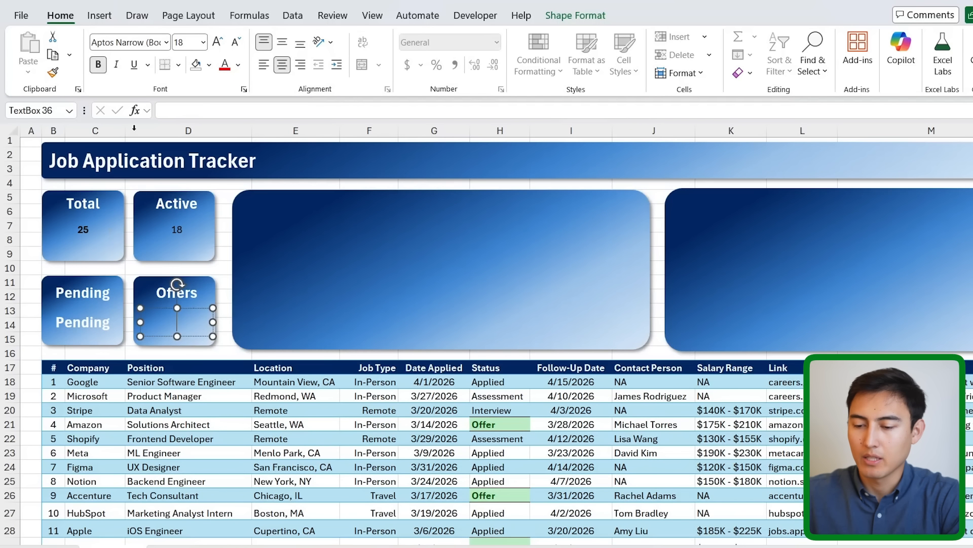
click(170, 107)
text(=)
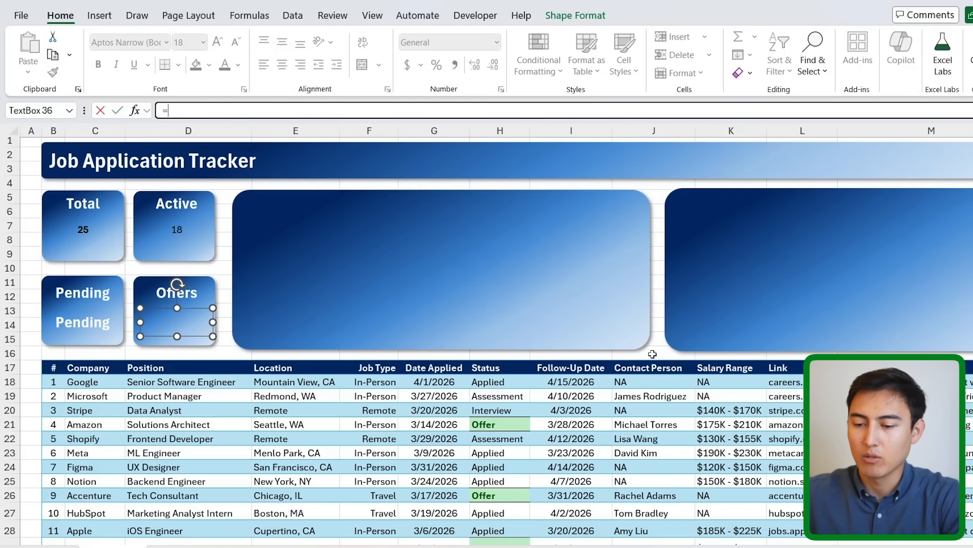
scroll(653, 354, right, 5)
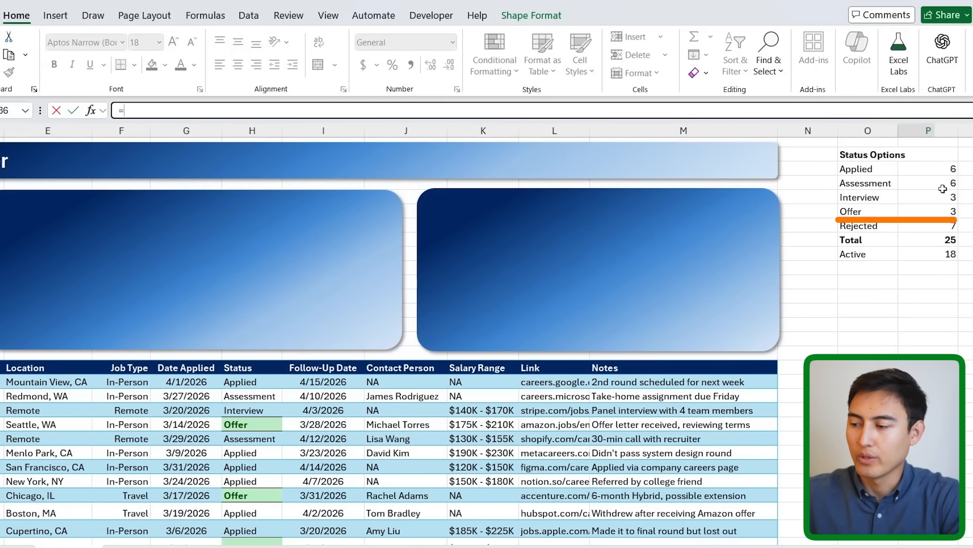
click(933, 211)
key(Return)
scroll(650, 264, left, 5)
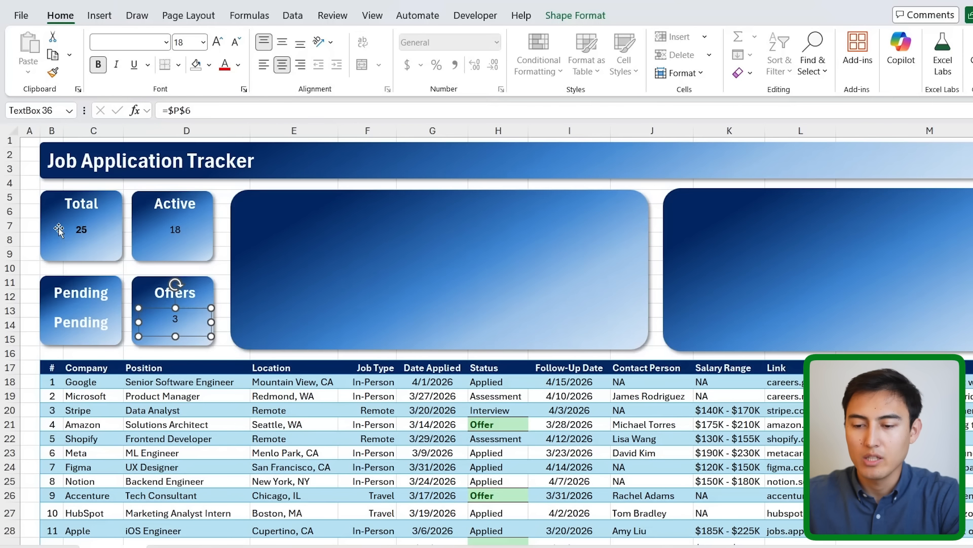
Format the linked numbers in the Total, Active and Offers cards as white, bold, size 40 text.
ctrl+click(59, 227)
ctrl+click(158, 231)
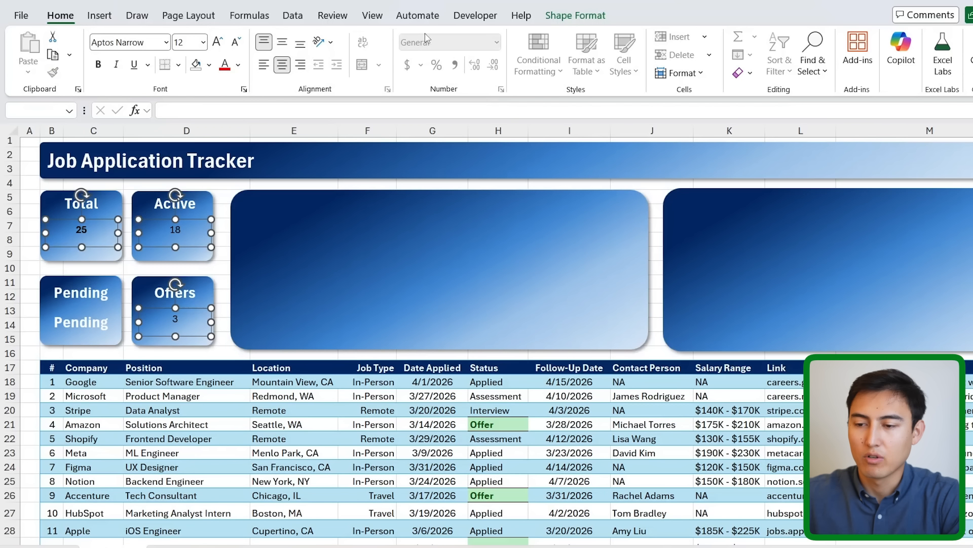
click(238, 65)
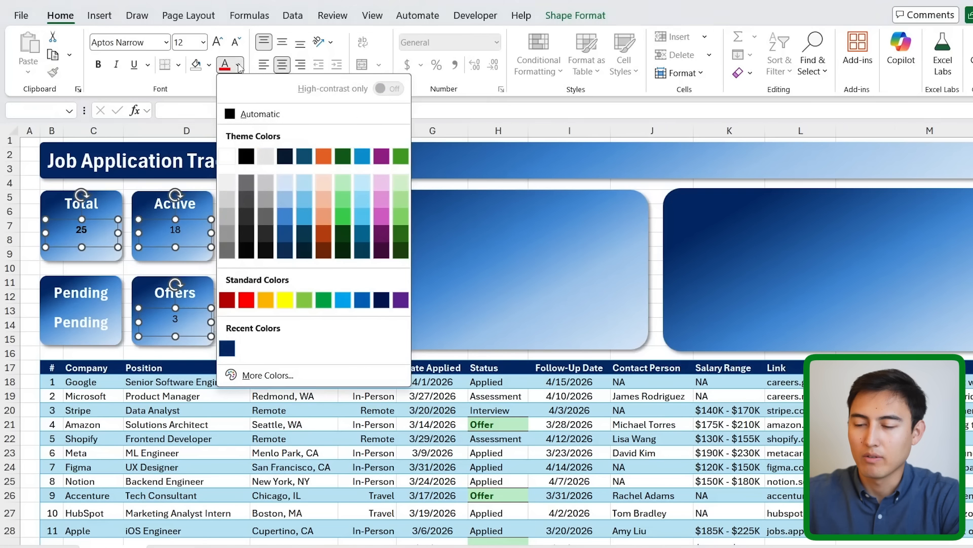
click(227, 152)
key(ctrl+b)
key(ctrl+shift+period)
key(ctrl+shift+period)
key(ctrl+shift+period)
key(ctrl+shift+period)
key(ctrl+shift+period)
key(ctrl+shift+period)
key(ctrl+shift+period)
key(ctrl+shift+period)
key(ctrl+shift+period)
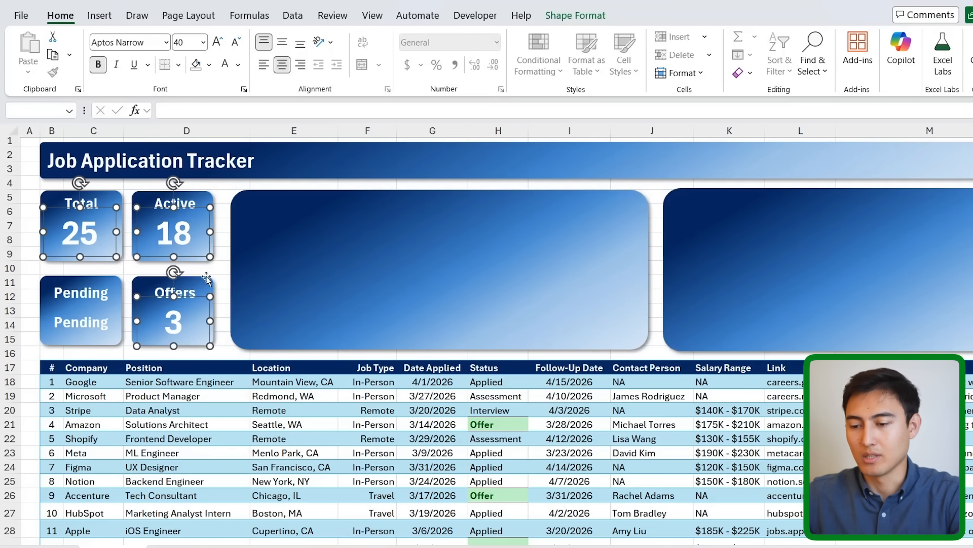
click(221, 278)
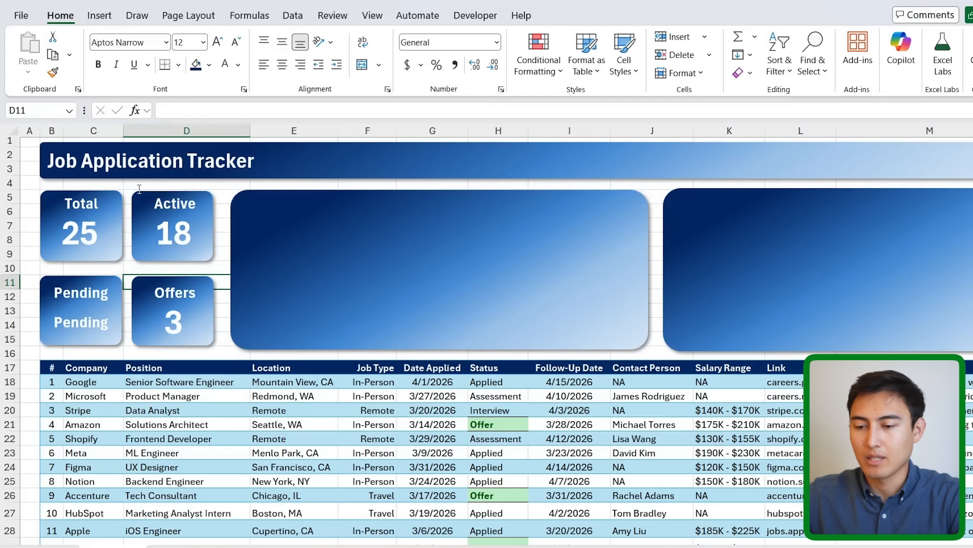
Copy the Active card's heading onto the large panel beside the cards and retitle the copy "Application Pipeline".
click(169, 210)
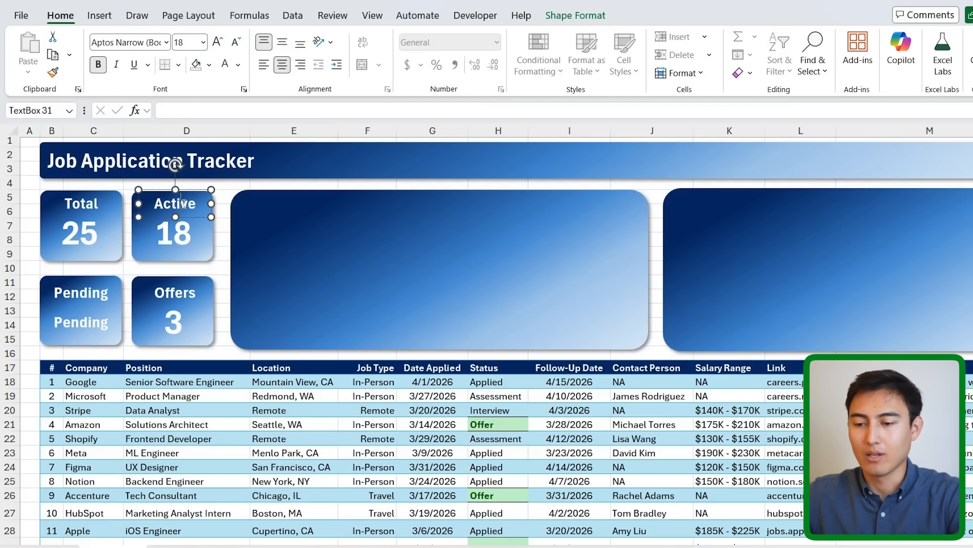
drag(182, 204, 311, 231)
double_click(294, 199)
text(Application Pipeline)
Widen the Application Pipeline heading to fit one line, enlarge it to size 20, and centre it across its panel.
drag(338, 203, 483, 213)
key(ctrl+shift+period)
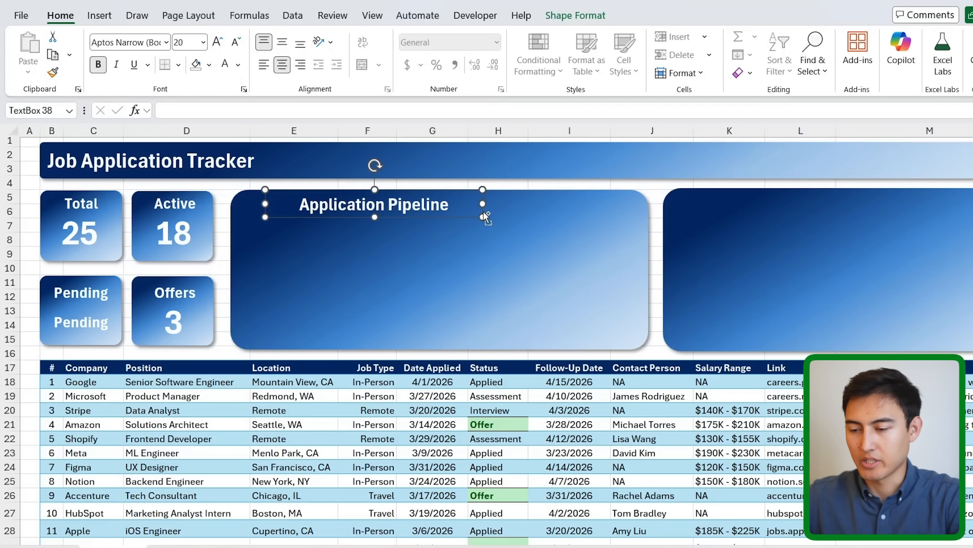
key(Right)
key(Right)
key(Right)
key(Right)
key(Right)
key(Right)
key(Right)
key(Right)
key(Right)
key(Right)
key(Right)
key(Right)
key(Right)
key(Right)
key(Right)
key(Right)
key(Right)
key(Right)
key(Right)
key(Right)
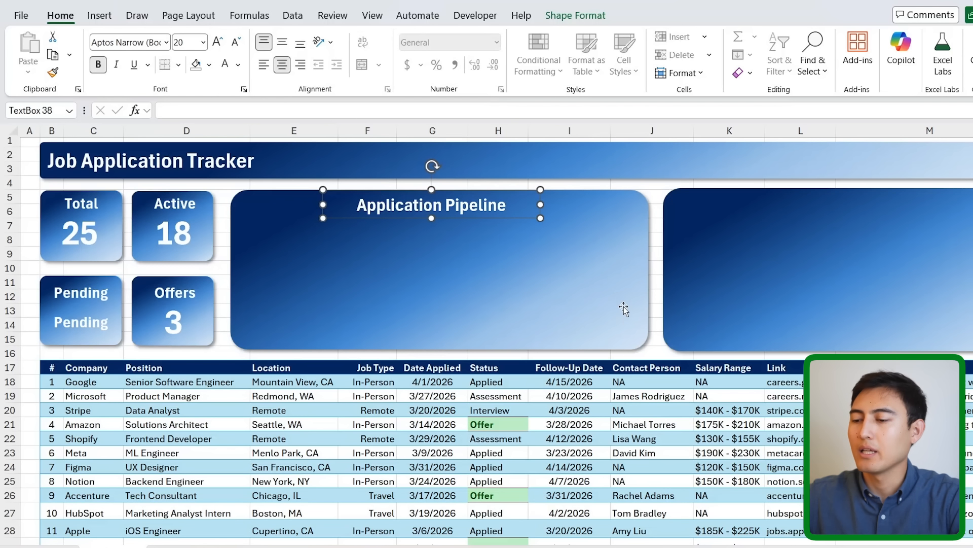
Insert a 2-D clustered bar chart from the status names and counts in O3:P7, Applied through Rejected.
scroll(623, 308, right, 3)
click(915, 267)
drag(841, 168, 923, 224)
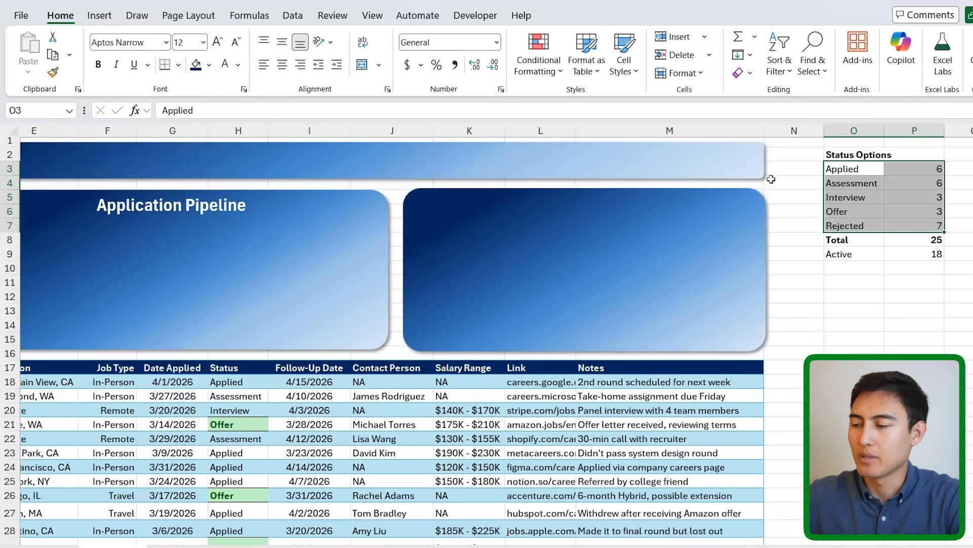
click(99, 15)
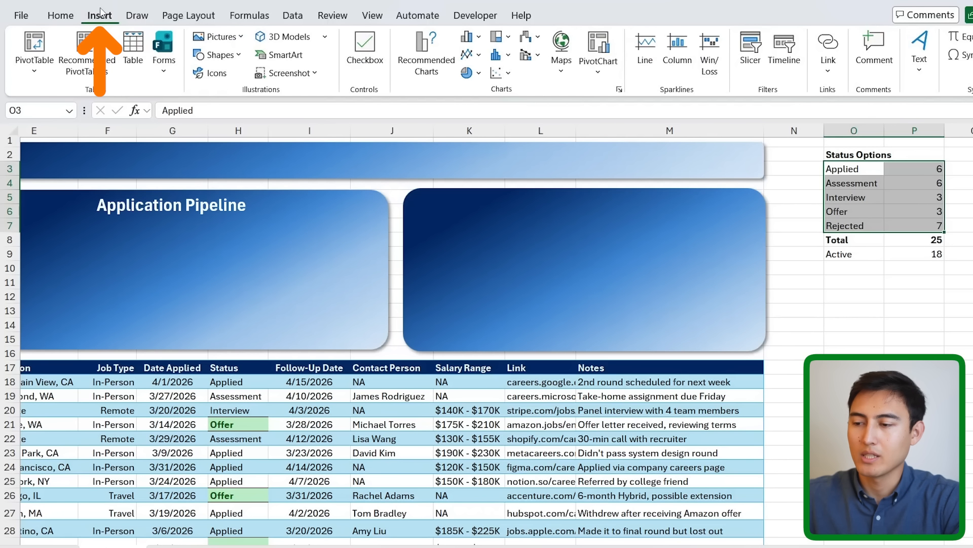
click(479, 37)
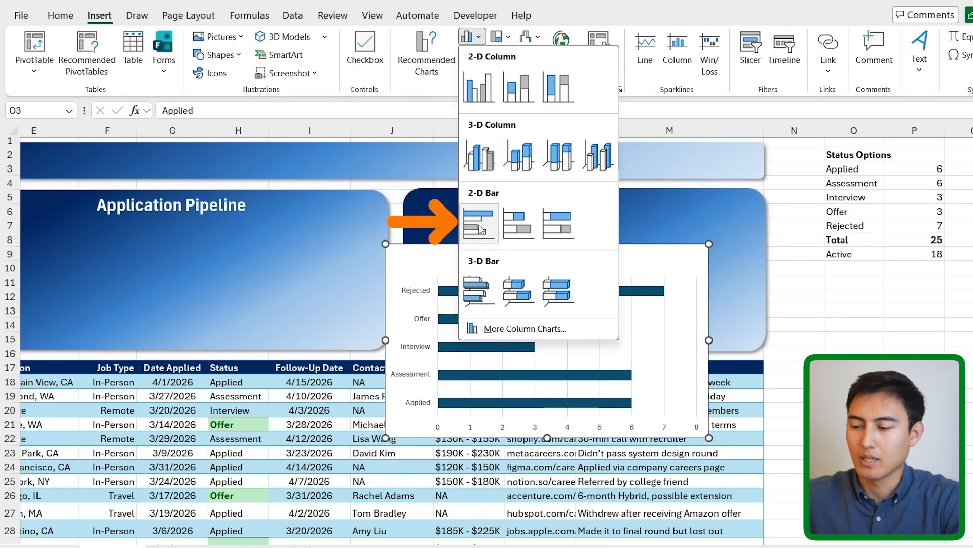
click(479, 224)
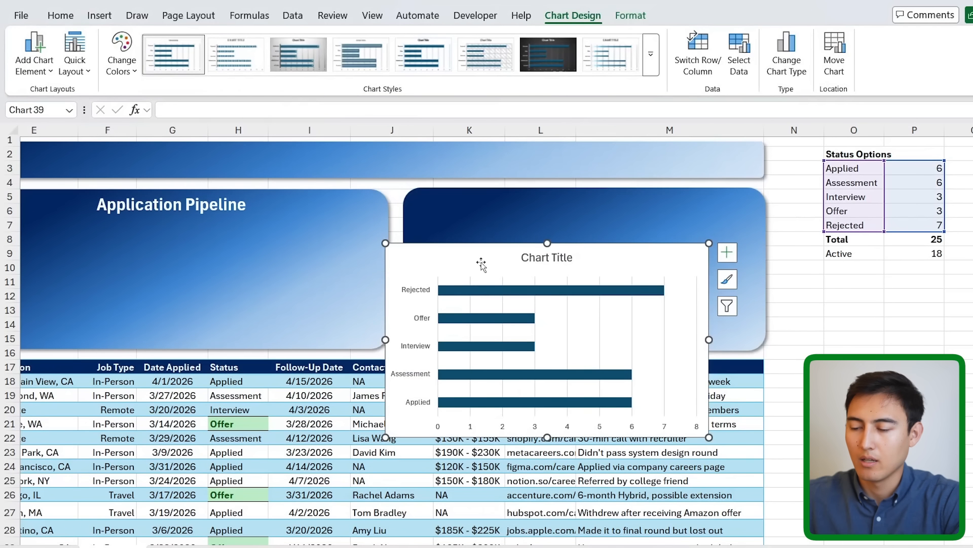
Move the bar chart onto the Application Pipeline panel.
drag(481, 263, 211, 239)
scroll(228, 238, left, 2)
drag(320, 237, 202, 210)
Delete the bar chart's title and its horizontal value axis.
click(282, 206)
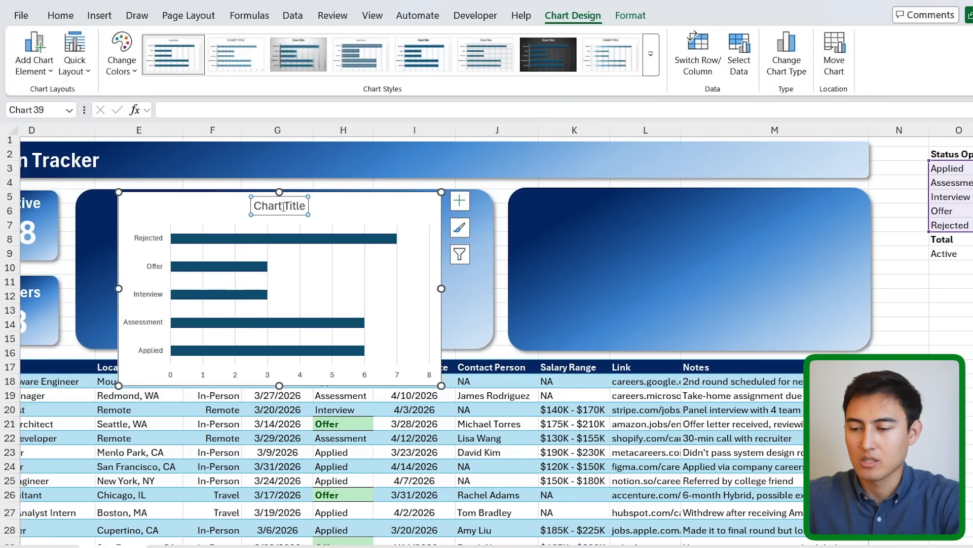
key(Delete)
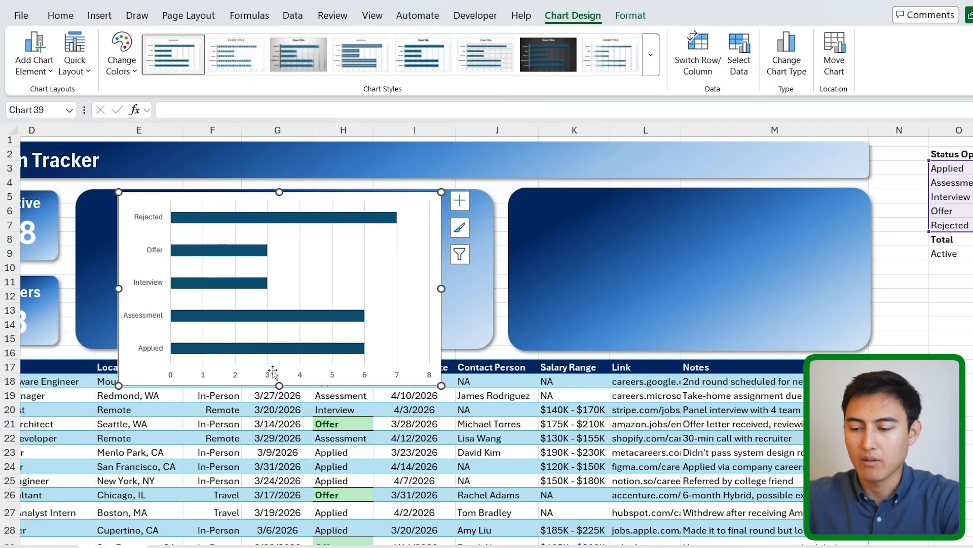
click(270, 378)
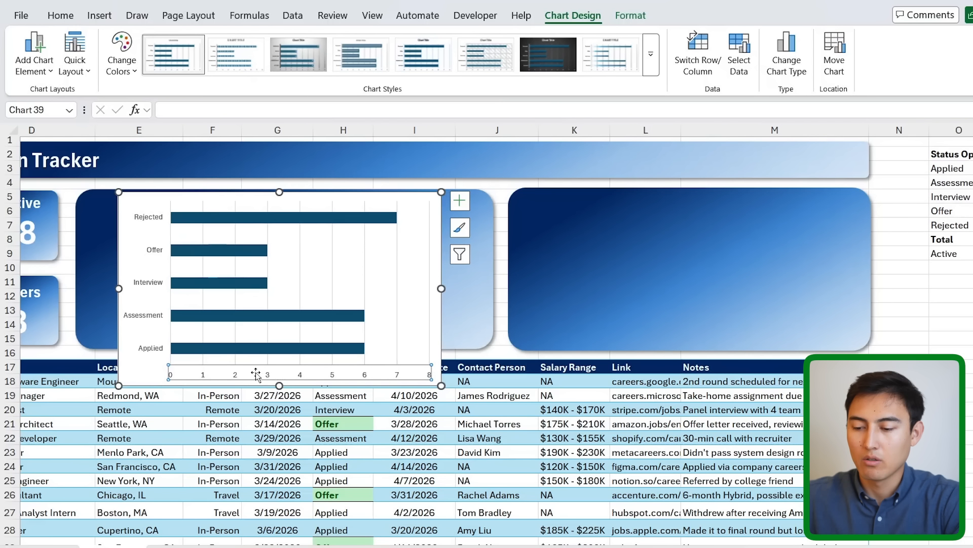
key(Delete)
Add data labels to the bars of the status chart.
right_click(341, 325)
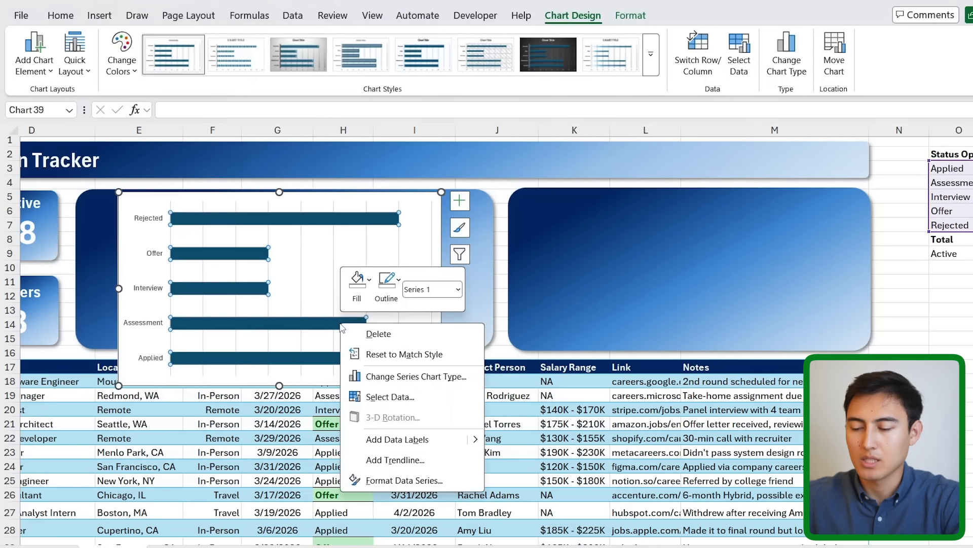
right_click(326, 318)
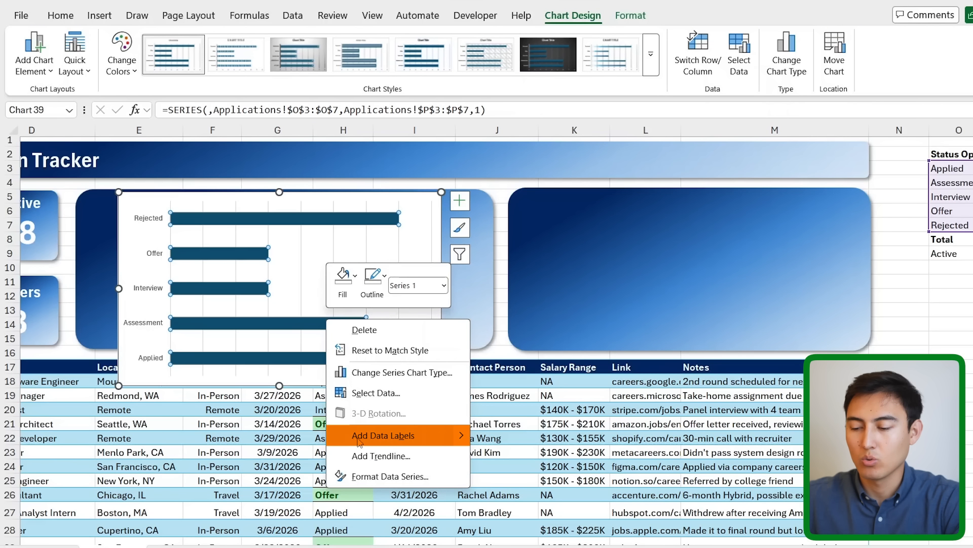
click(358, 438)
Set the bar chart's area to no fill and its border to no line.
mouse_move(231, 291)
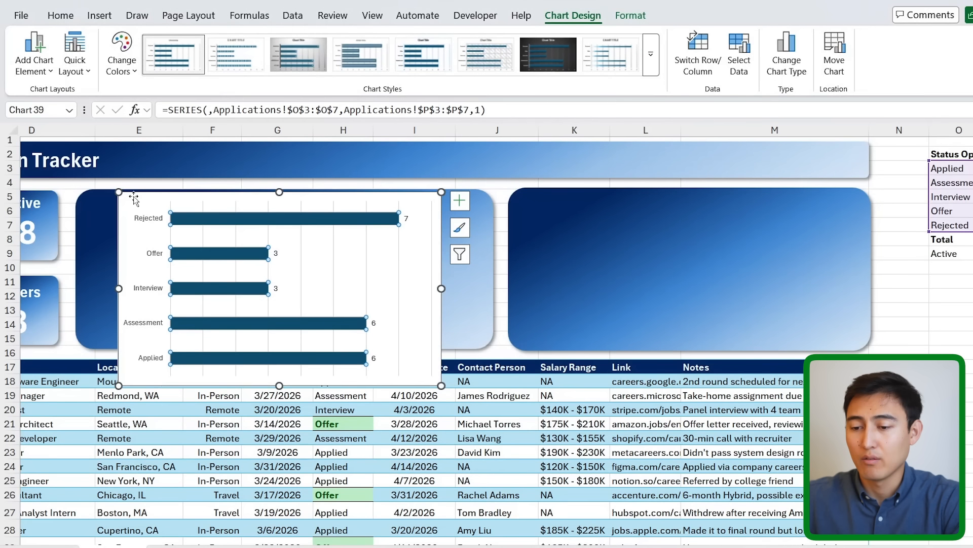
right_click(136, 299)
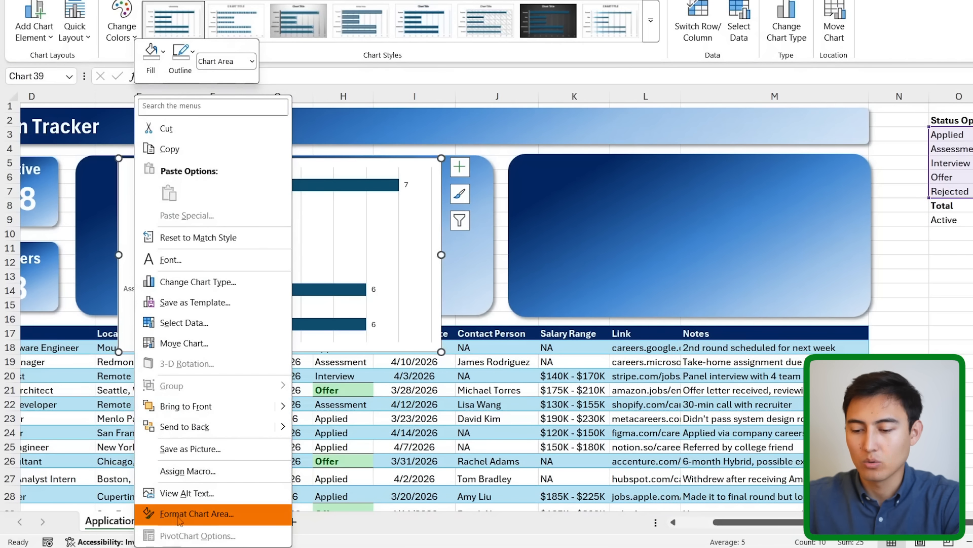
click(179, 514)
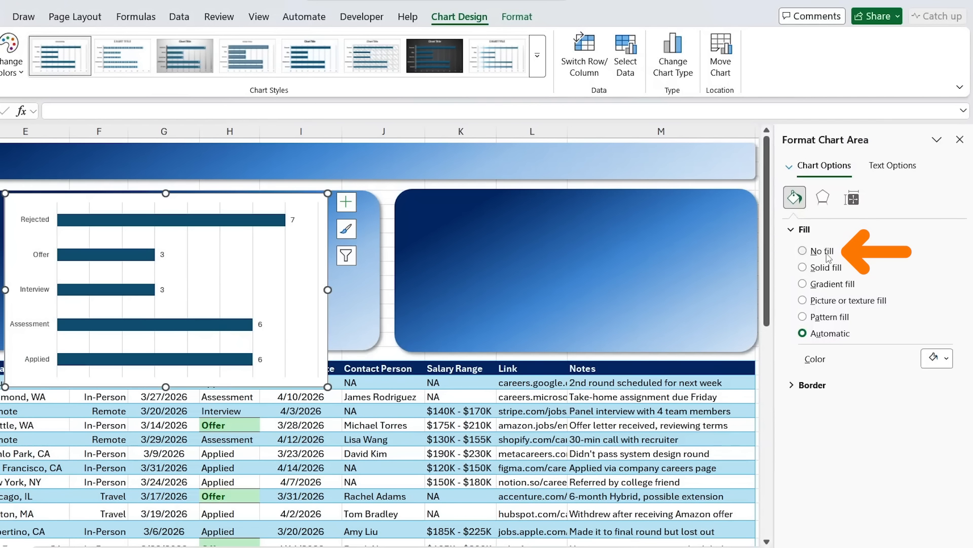
click(818, 251)
click(806, 356)
click(819, 379)
Fill the chart's bars with solid white.
click(98, 222)
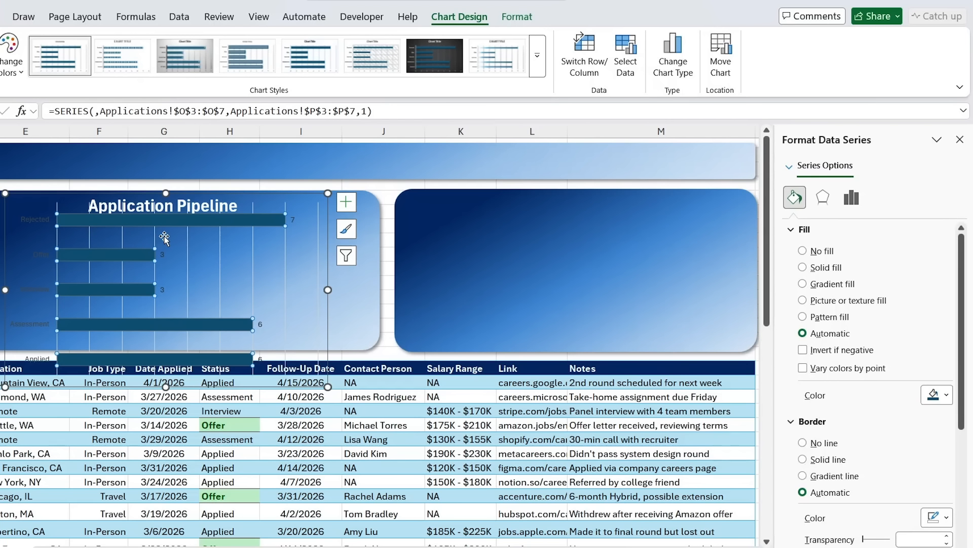
click(945, 396)
click(790, 158)
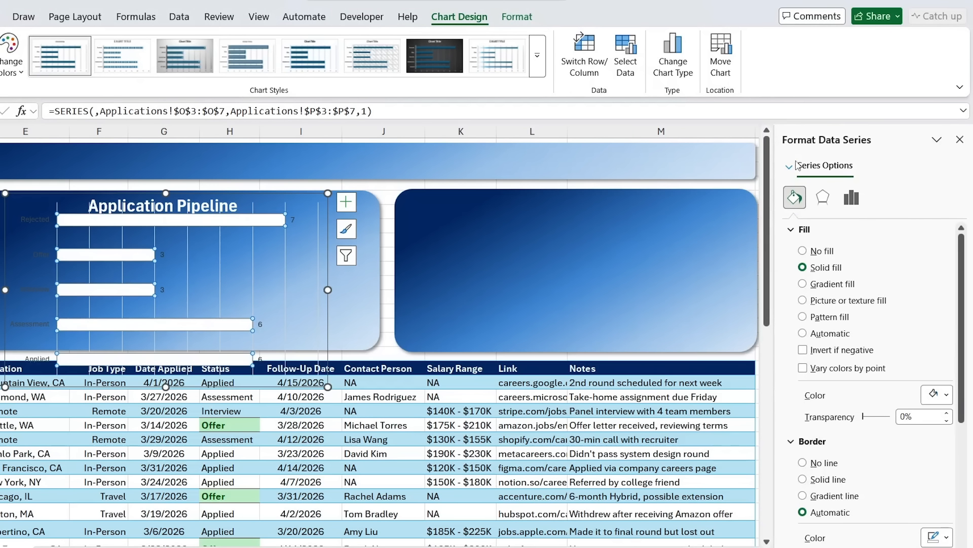
Change the text of the chart's status axis labels and data labels to white.
click(31, 246)
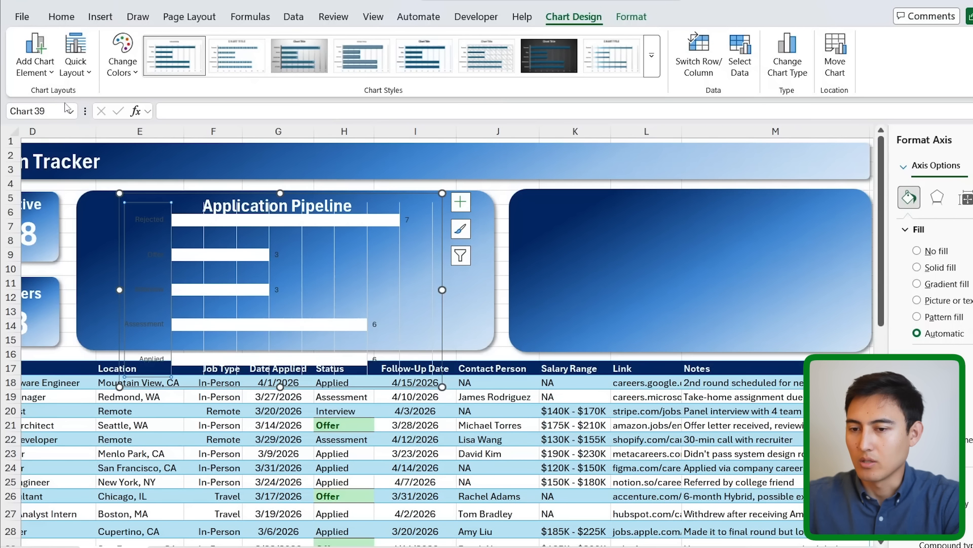
click(59, 16)
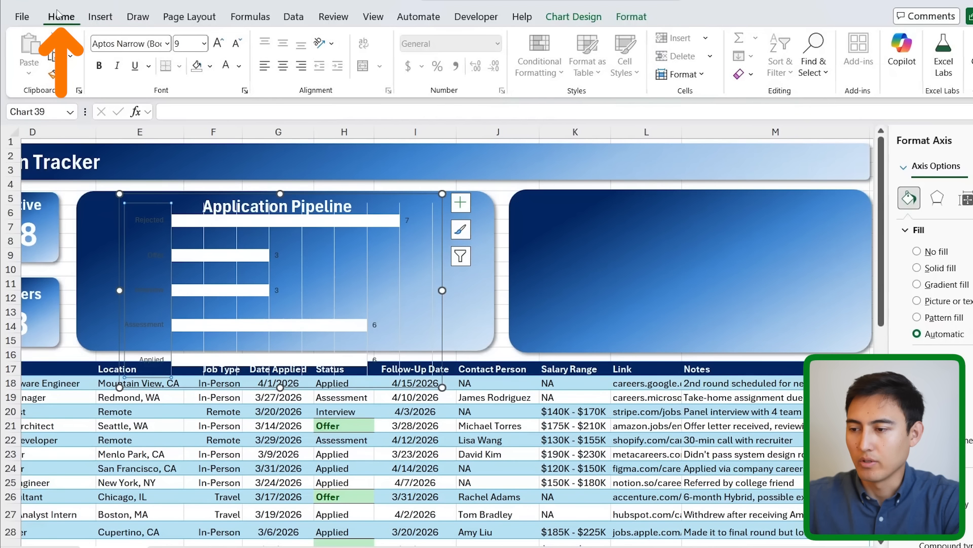
click(226, 65)
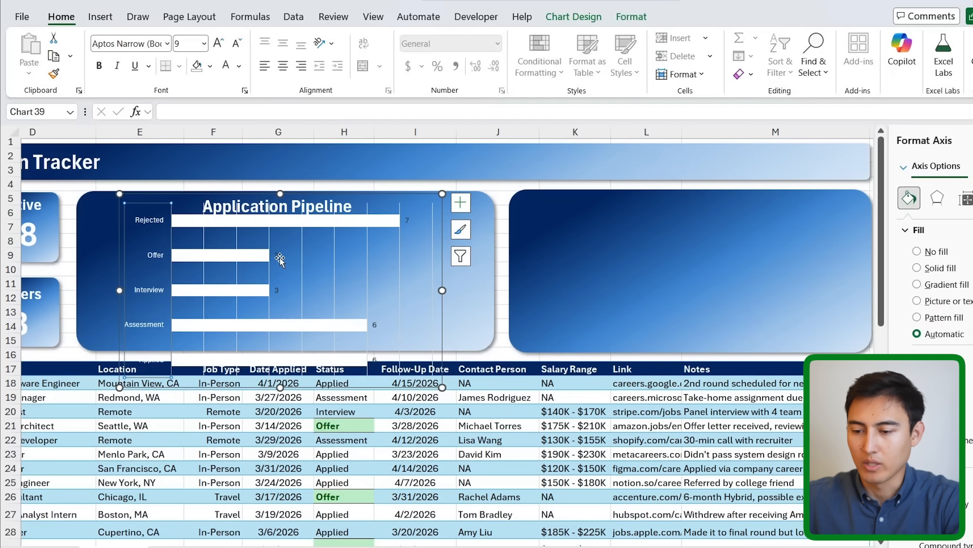
click(280, 259)
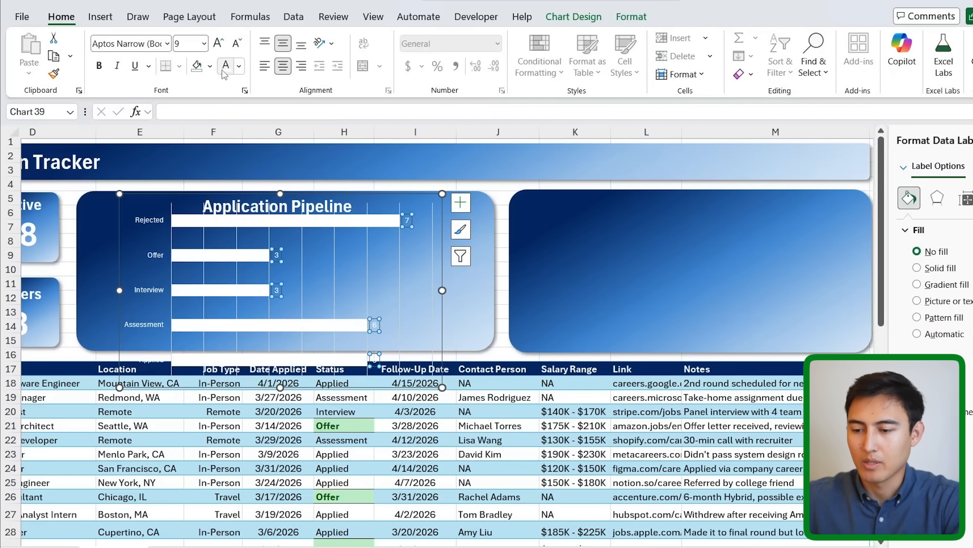
Shrink the chart to fit inside its panel beneath the Application Pipeline heading, and set the bars' gap width to 80%.
drag(280, 389, 291, 350)
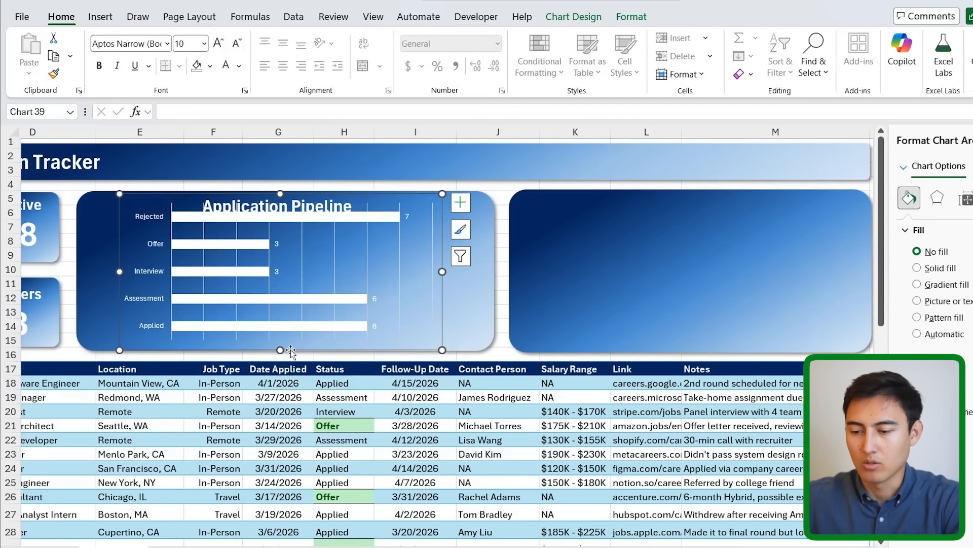
drag(282, 193, 280, 212)
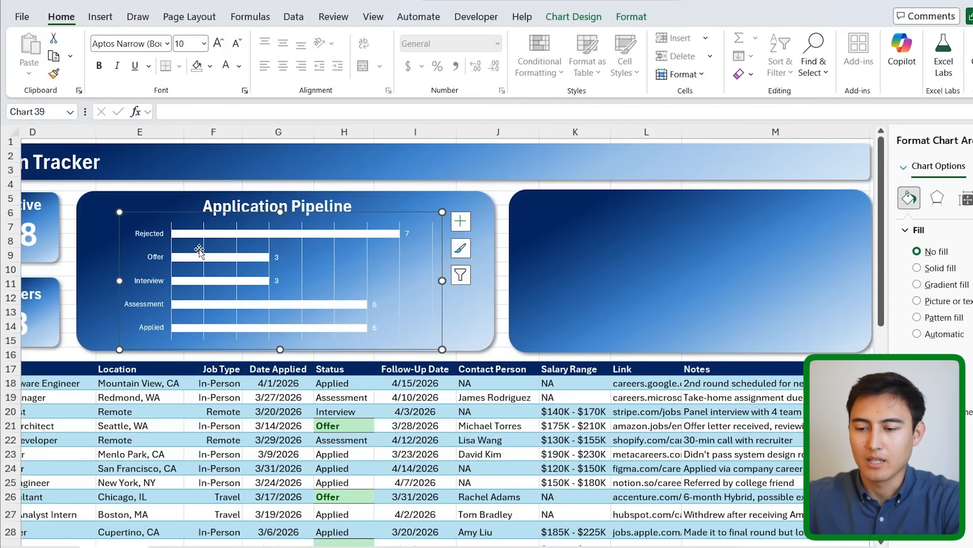
click(242, 234)
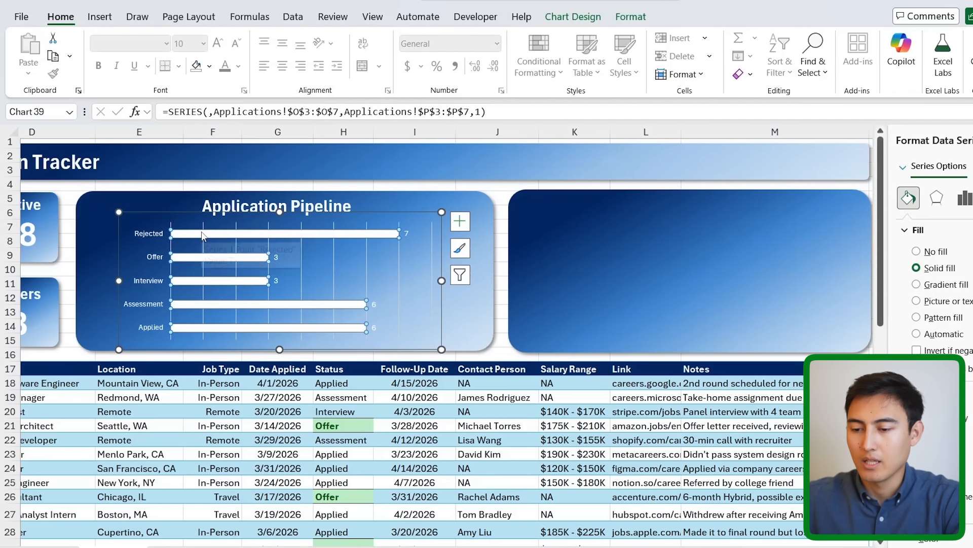
right_click(202, 232)
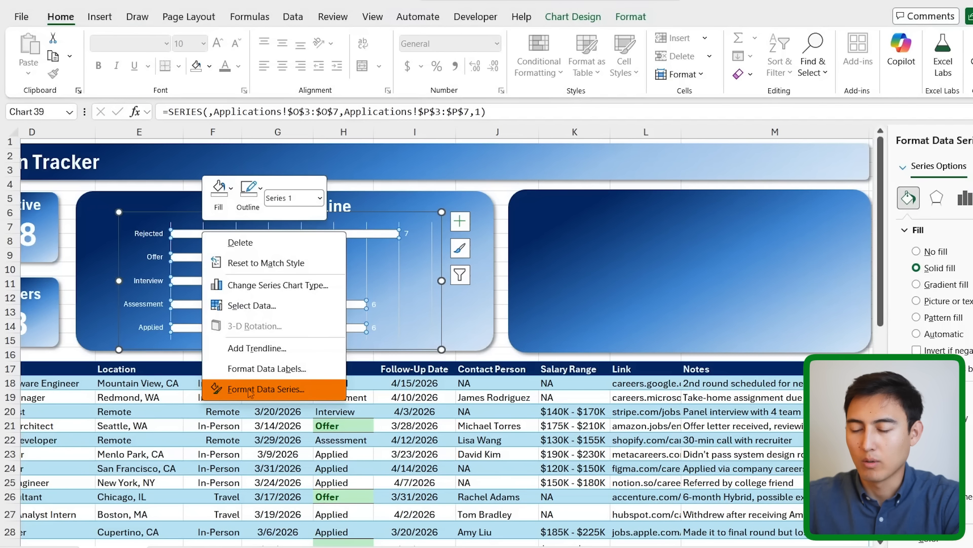
click(248, 390)
click(910, 321)
key(BackSpace)
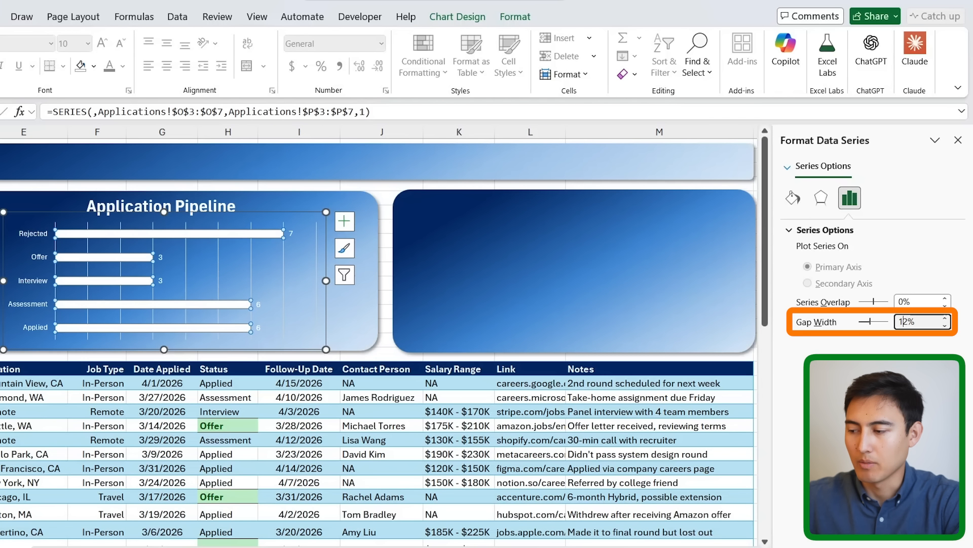
text(0)
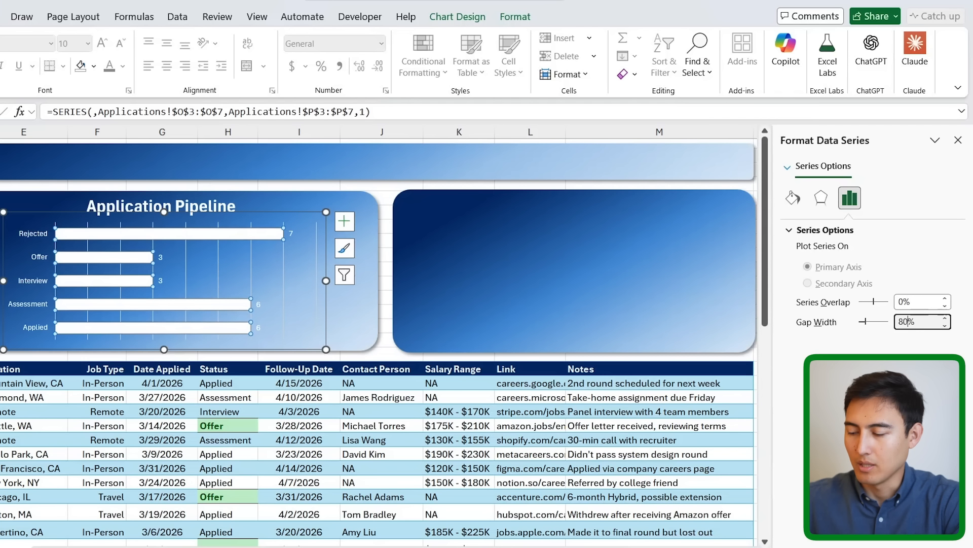
Delete the chart's vertical gridlines and widen the chart to fill more of the Application Pipeline panel.
click(251, 269)
key(Delete)
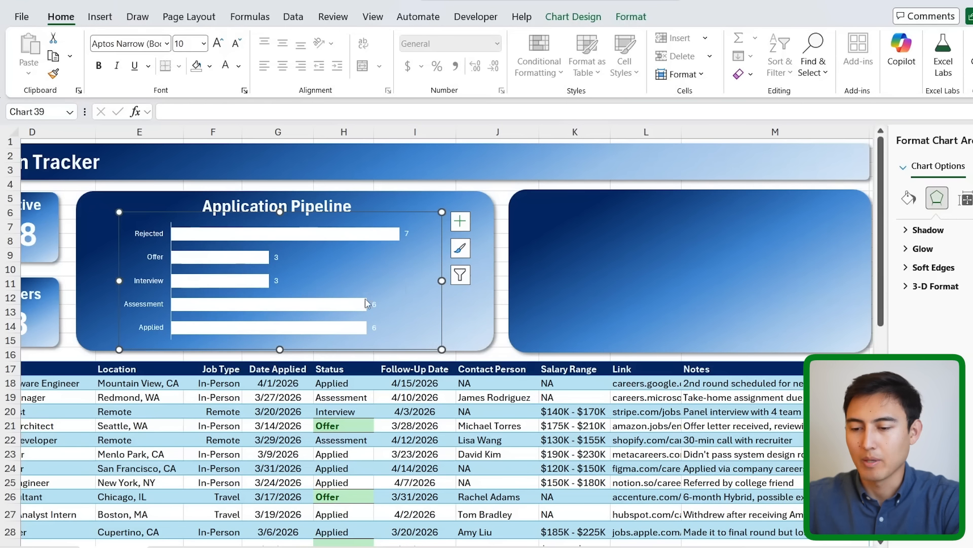
drag(440, 280, 486, 281)
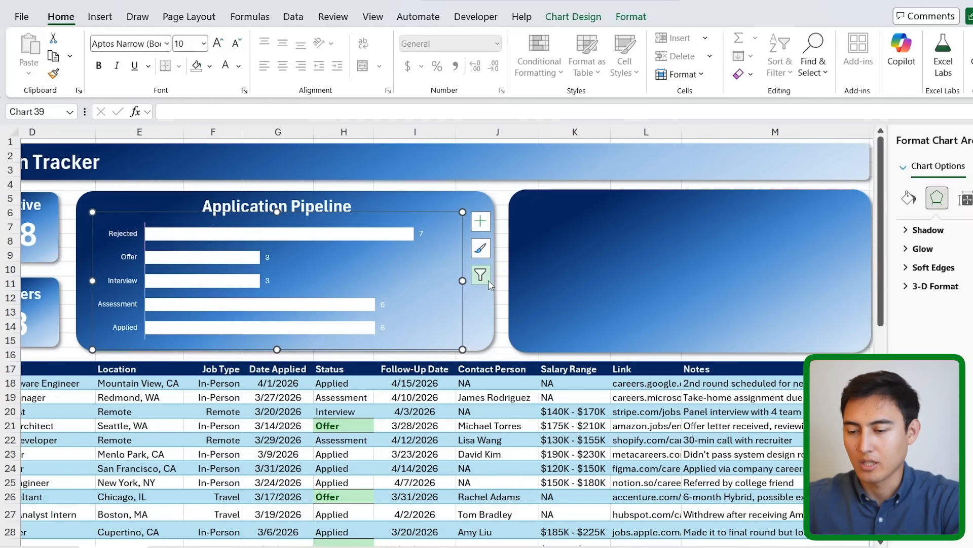
scroll(488, 280, left, 3)
click(663, 196)
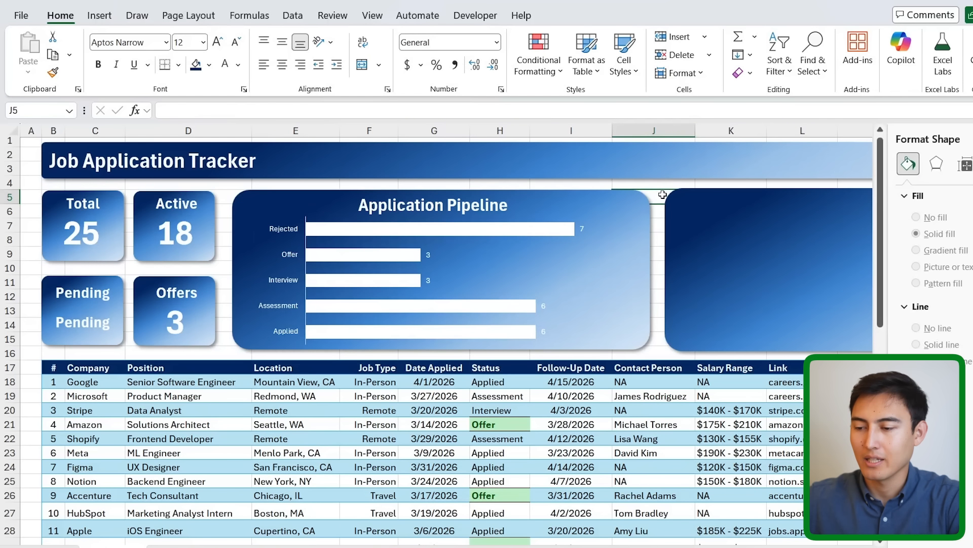
Copy the Application Pipeline heading horizontally onto the empty panel and change the copy's text to Job Types.
scroll(659, 197, right, 3)
click(225, 205)
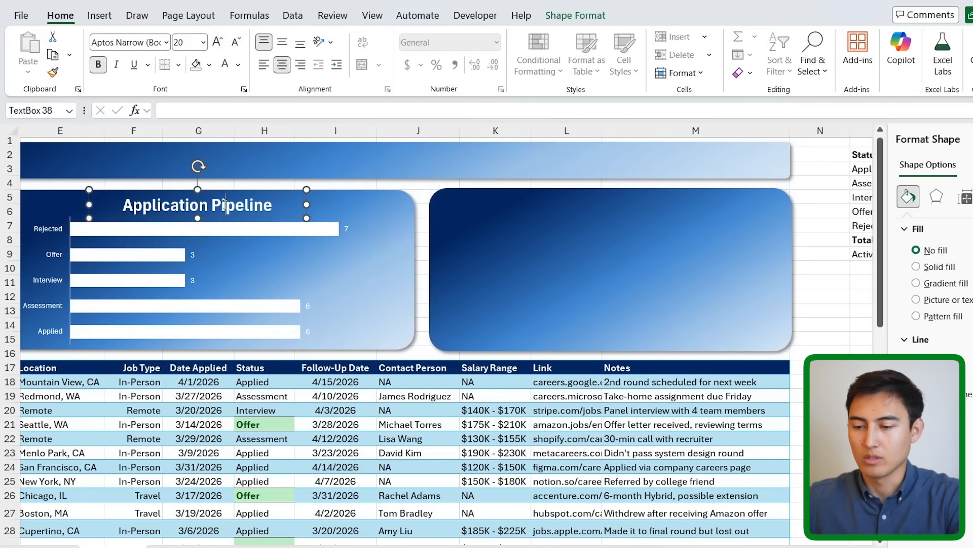
drag(240, 224, 658, 207)
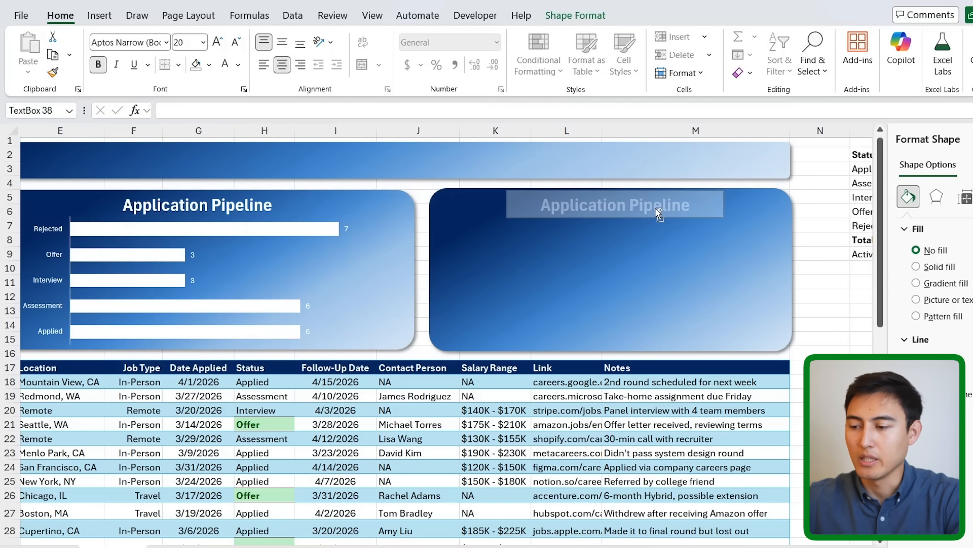
triple_click(593, 204)
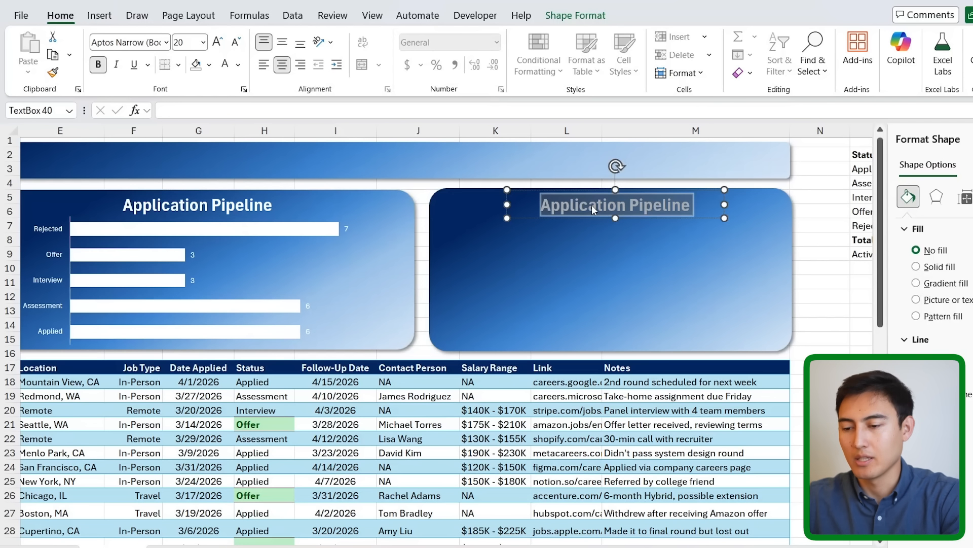
text(Job Types)
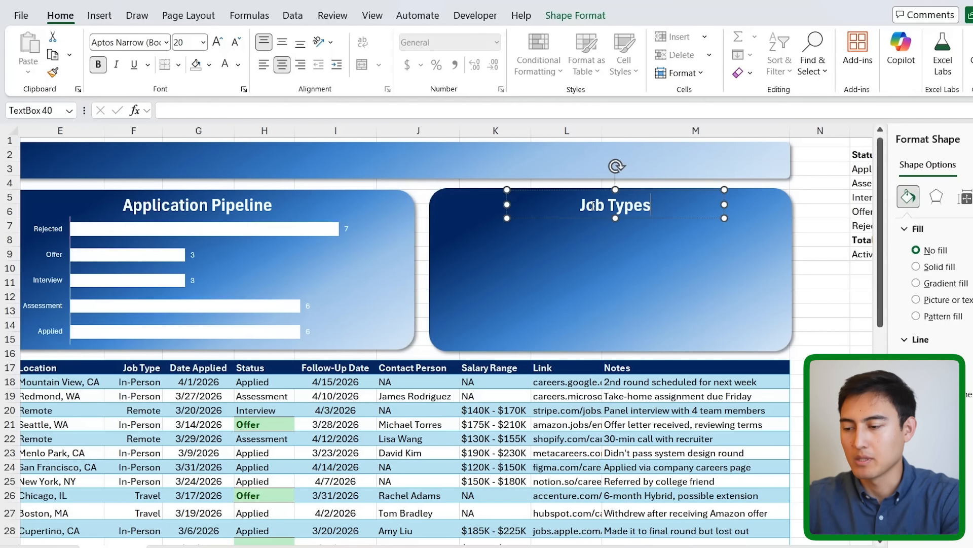
Duplicate the Application Pipeline bar chart horizontally onto the Job Types panel.
click(284, 279)
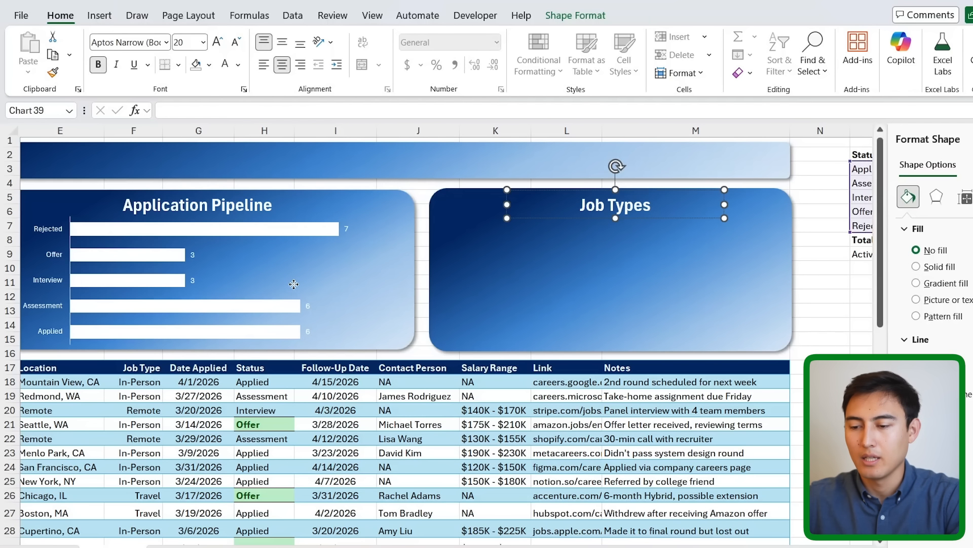
click(386, 258)
drag(386, 261, 797, 249)
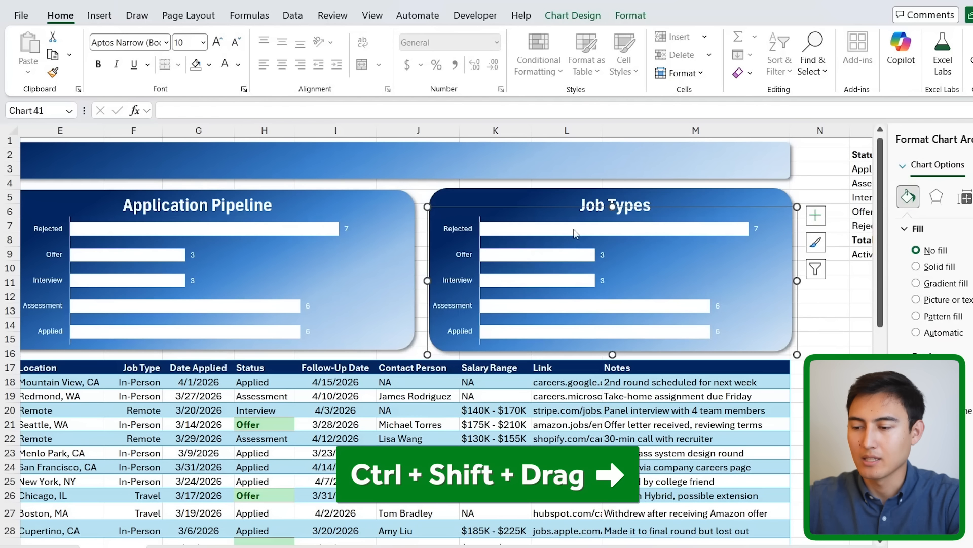
Enter the heading Job Types in cell O11 below the status counts.
scroll(573, 230, right, 5)
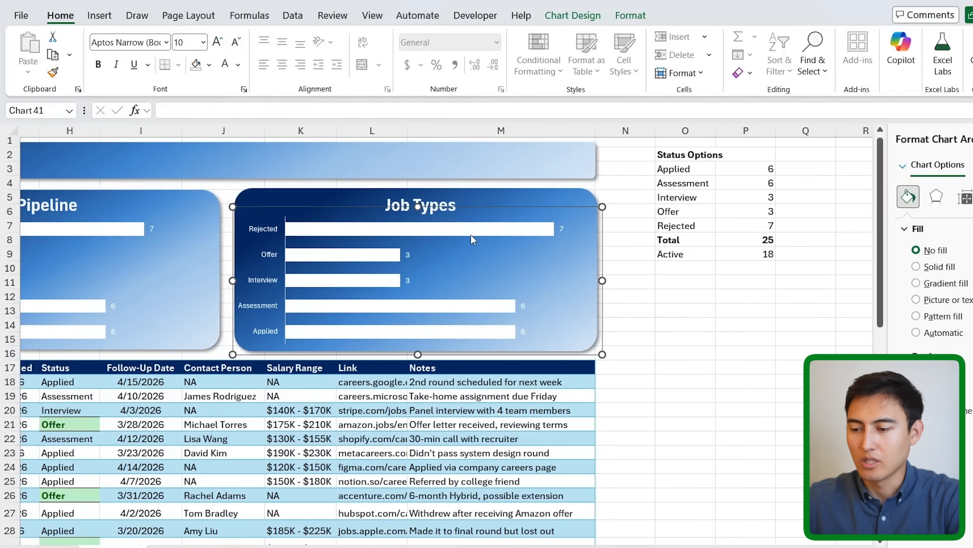
click(471, 231)
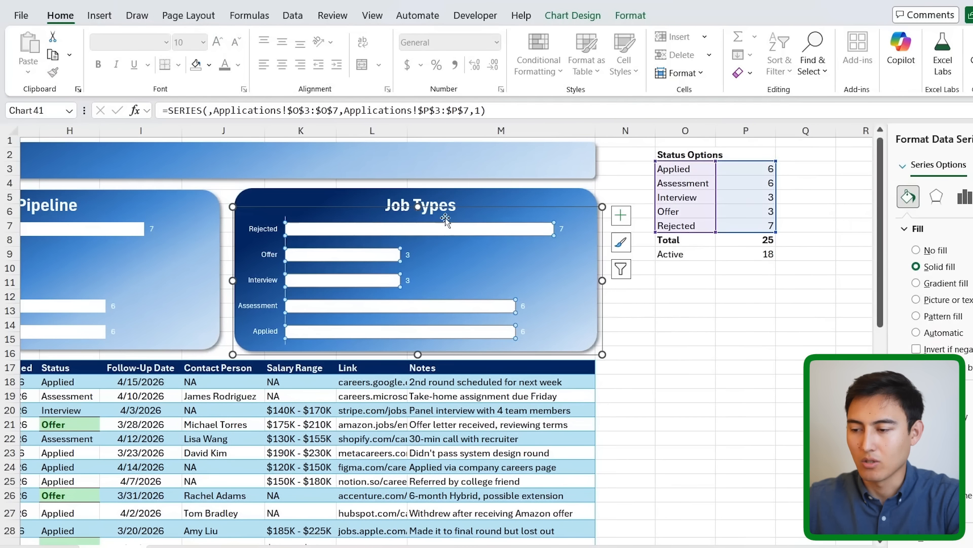
click(674, 290)
key(Up)
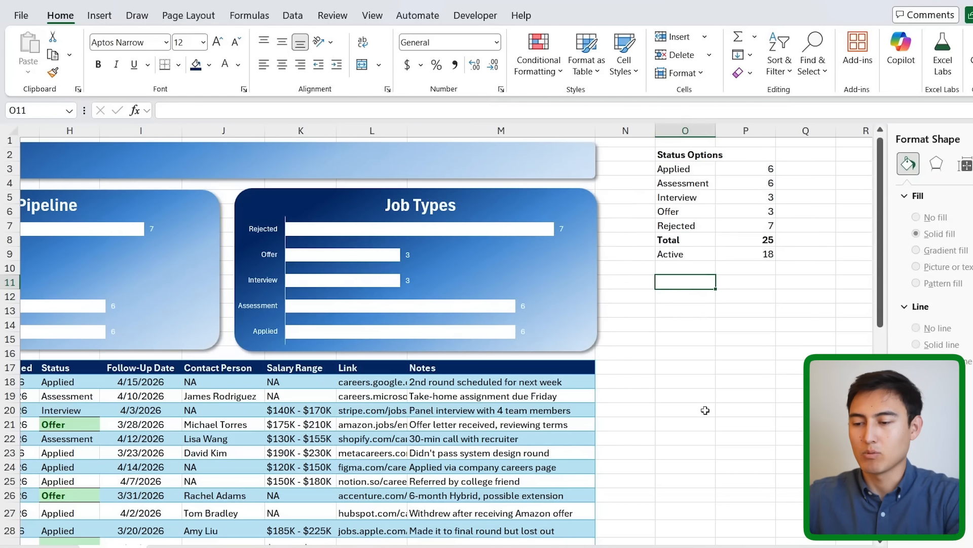
text(Job Ty)
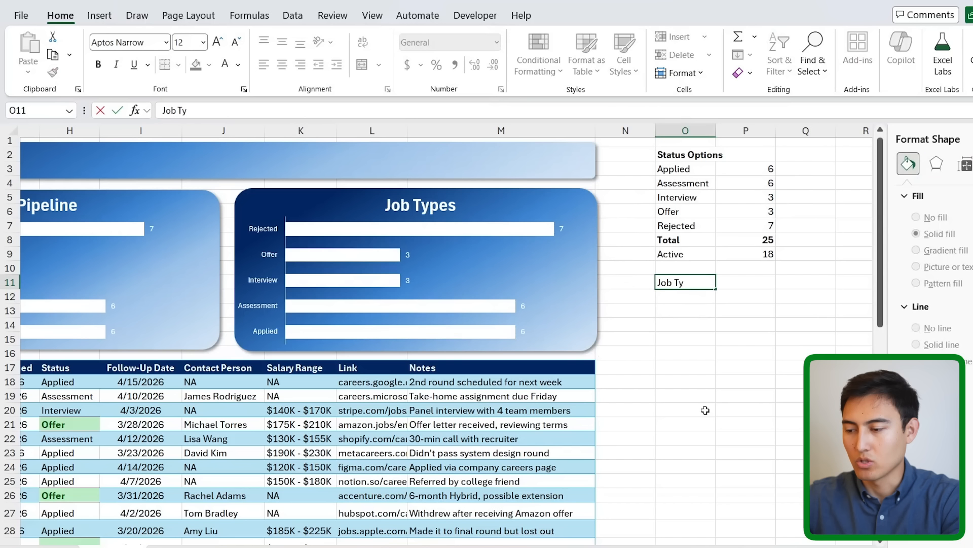
text(pes)
key(Return)
List the distinct job types from cell O12 down with the formula =UNIQUE(Table1[Job Type]).
text(=)
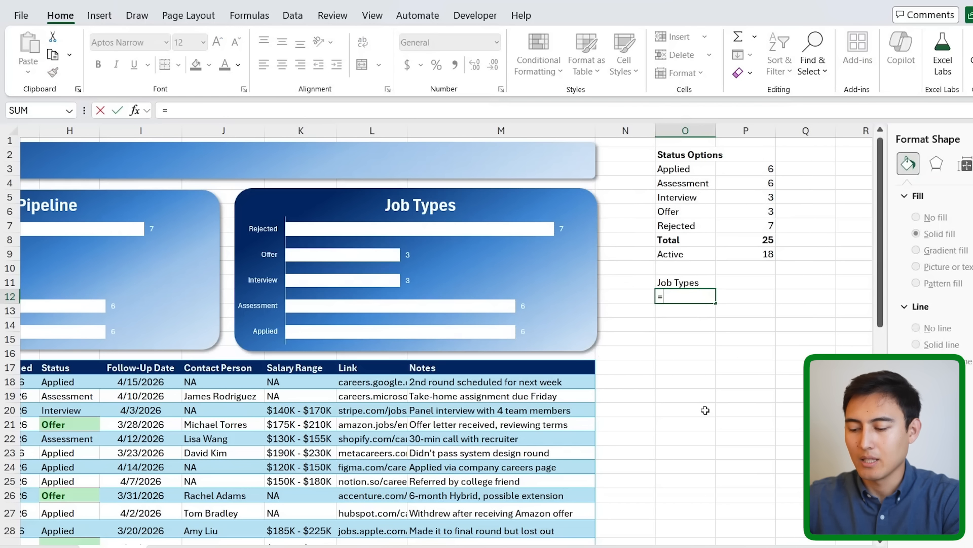
text(uniq)
key(Tab)
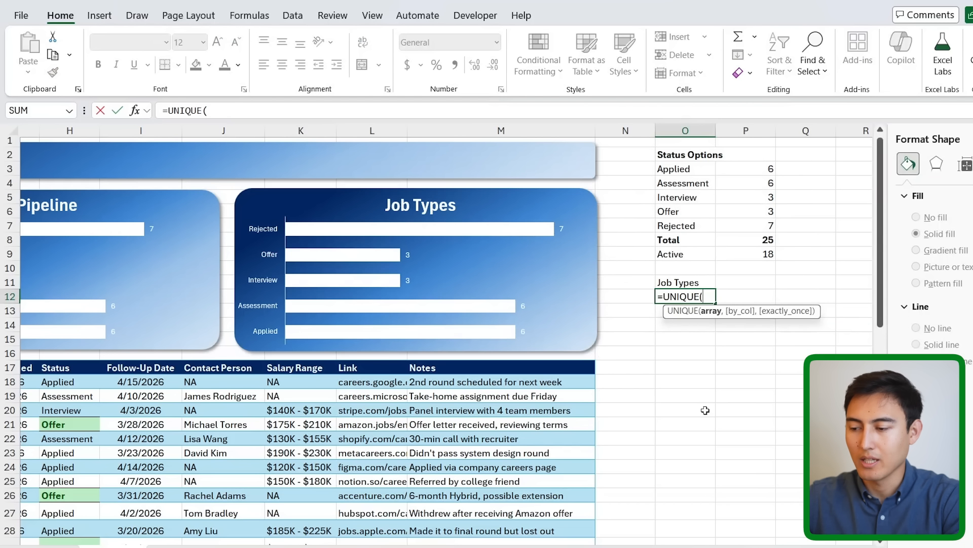
scroll(107, 418, left, 3)
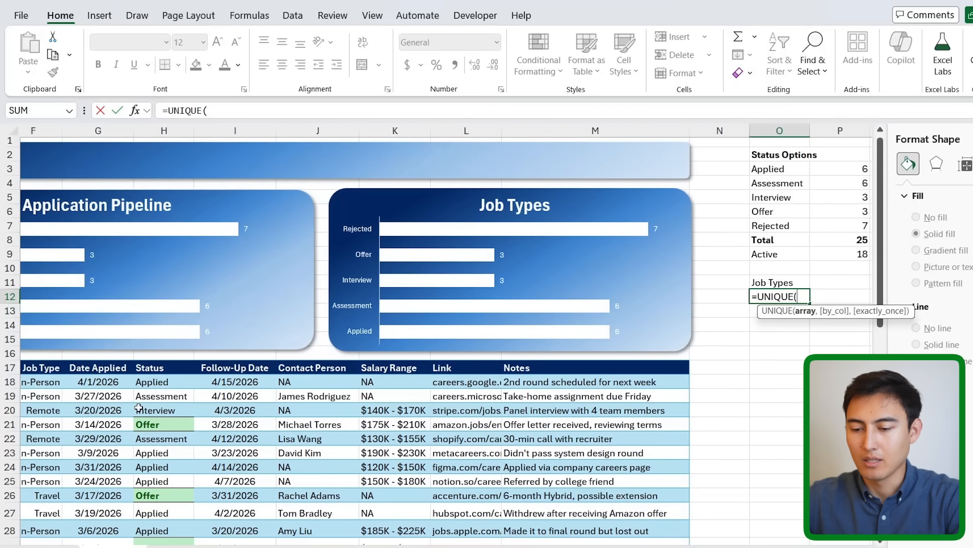
scroll(164, 397, left, 3)
click(237, 380)
key(ctrl+shift+Down)
key(Return)
Make the Job Types heading in O11 bold.
key(Up)
key(Up)
key(Up)
key(Up)
key(Up)
key(Up)
key(Down)
key(Down)
key(Down)
key(Down)
key(ctrl+b)
scroll(716, 345, up, 2)
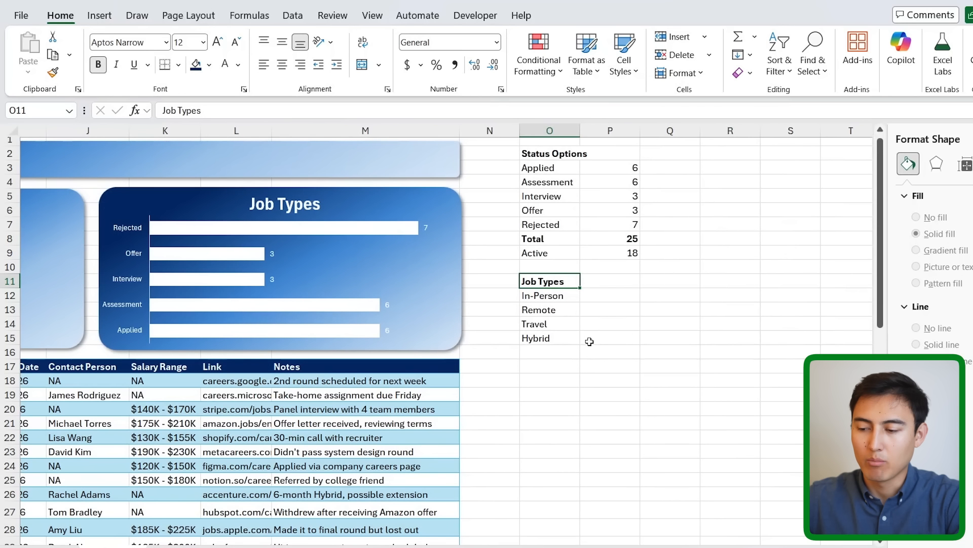
click(572, 339)
click(552, 321)
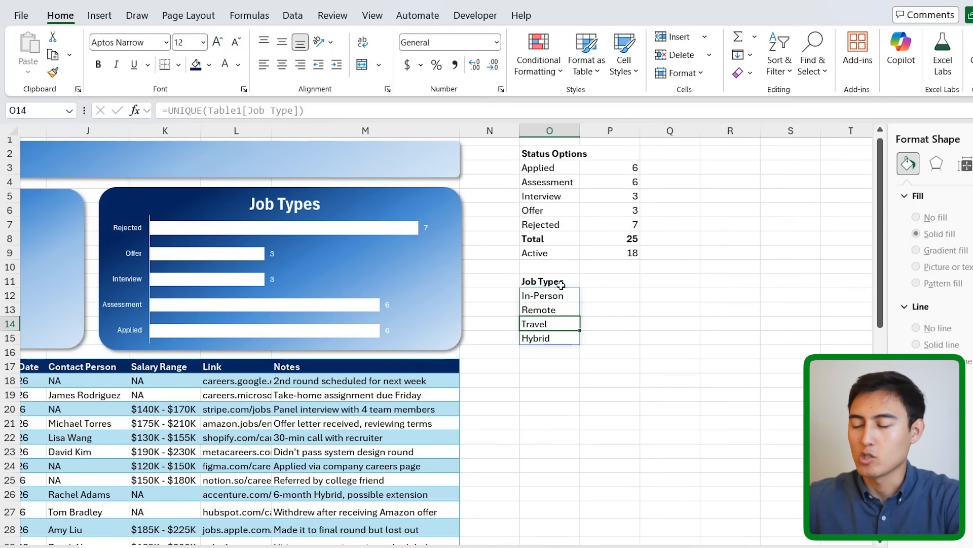
Count the applications per job type in P12:P15 with the formula =COUNTIF(Table1[Job Type],O12) filled down beside the list.
key(Right)
key(Up)
key(Up)
key(Up)
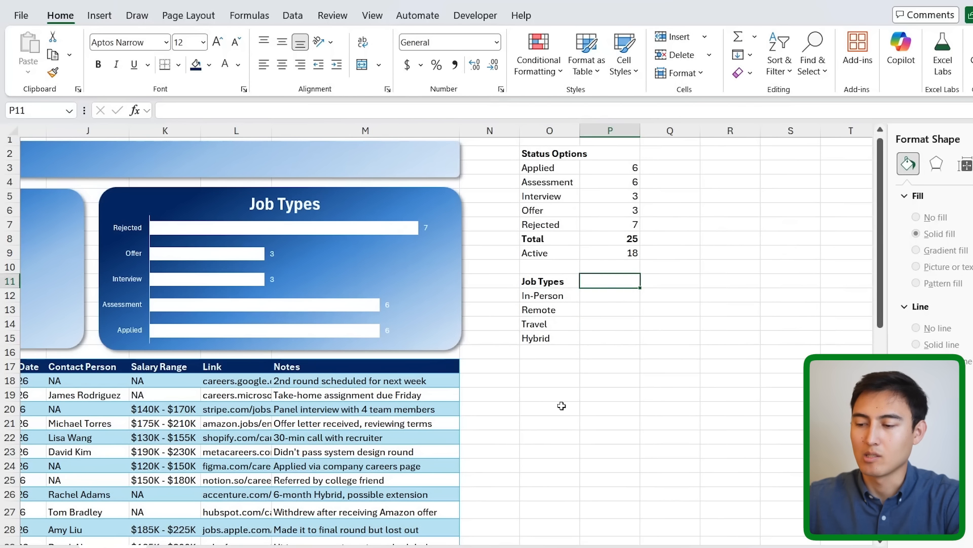
key(Down)
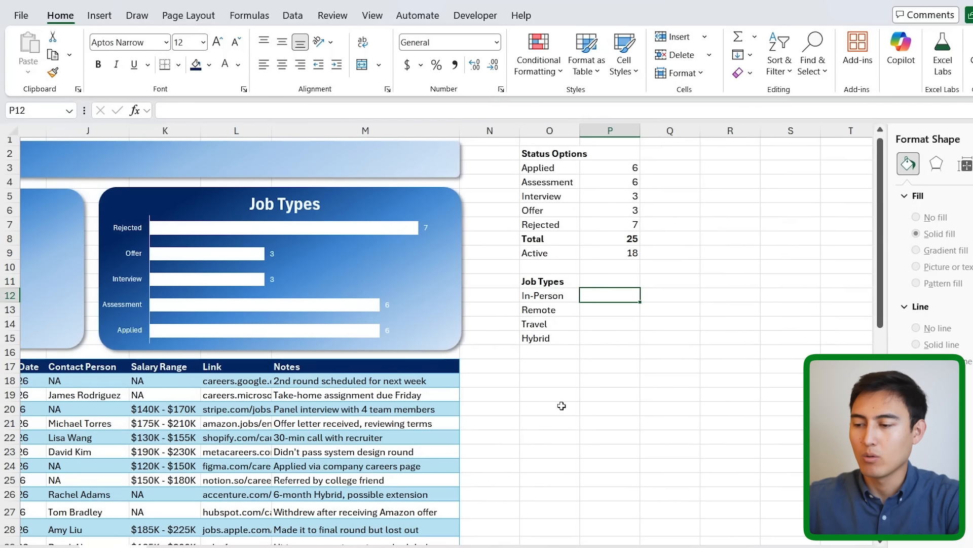
text(=countif)
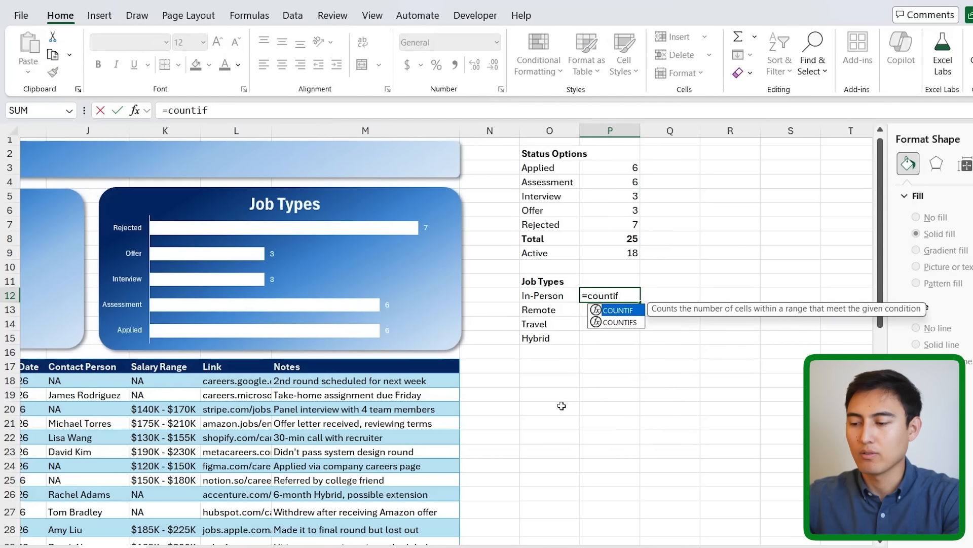
key(Tab)
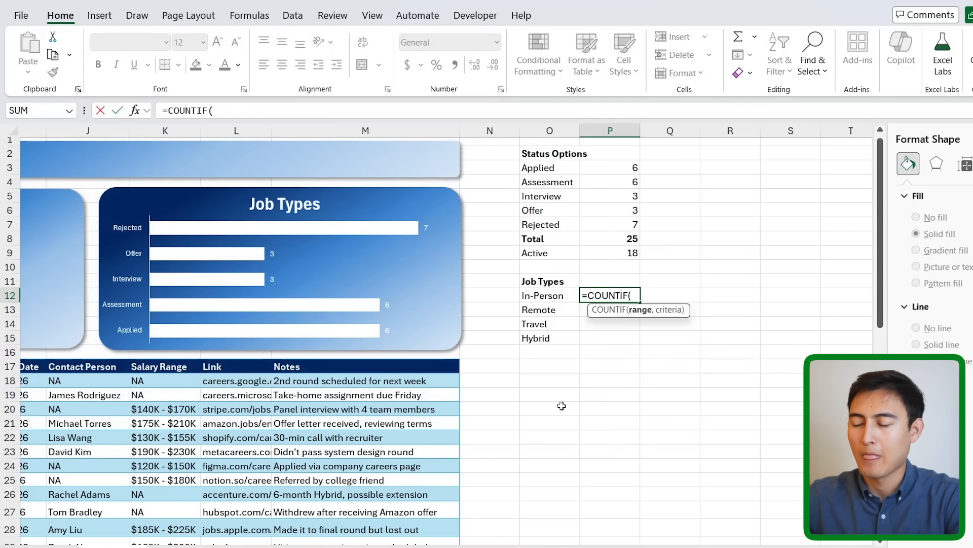
scroll(562, 406, left, 10)
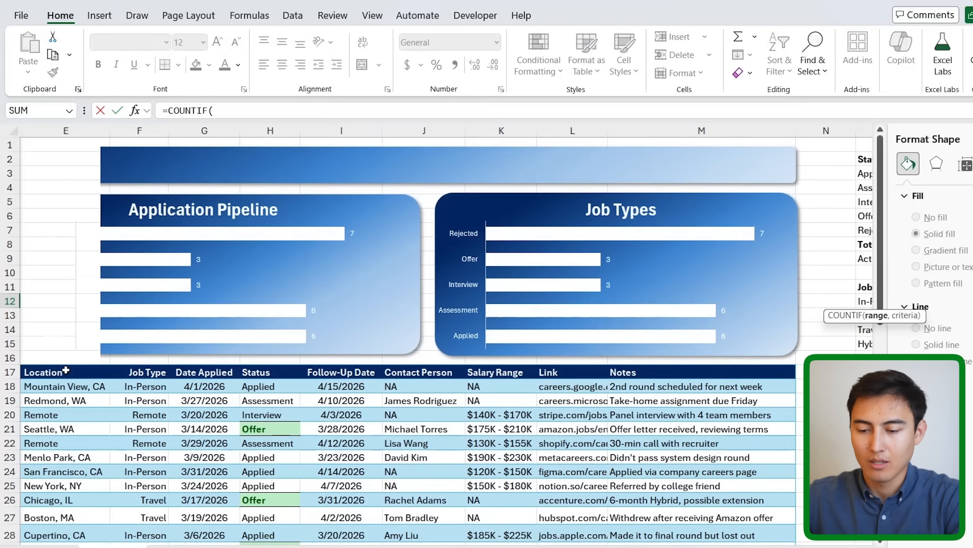
click(138, 375)
key(Down)
key(ctrl+shift+Down)
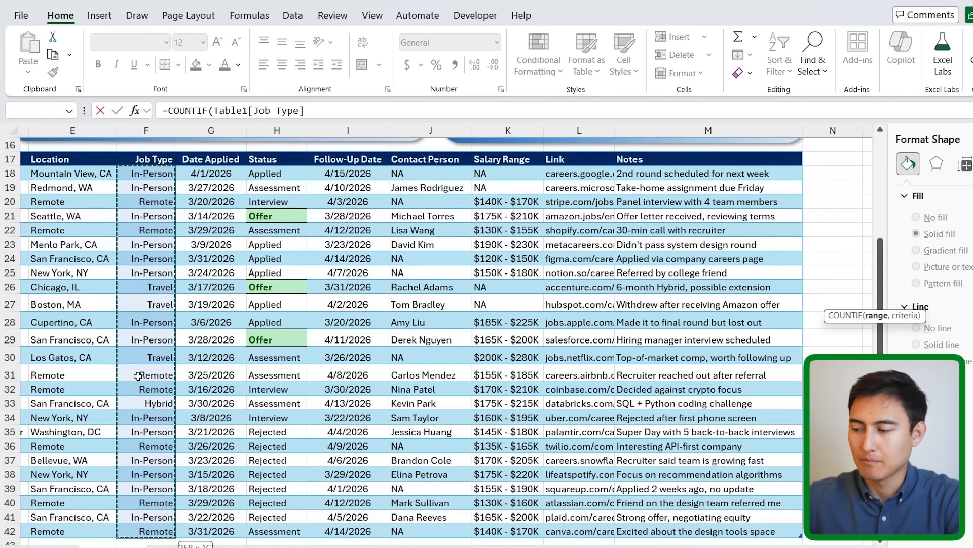
text(,)
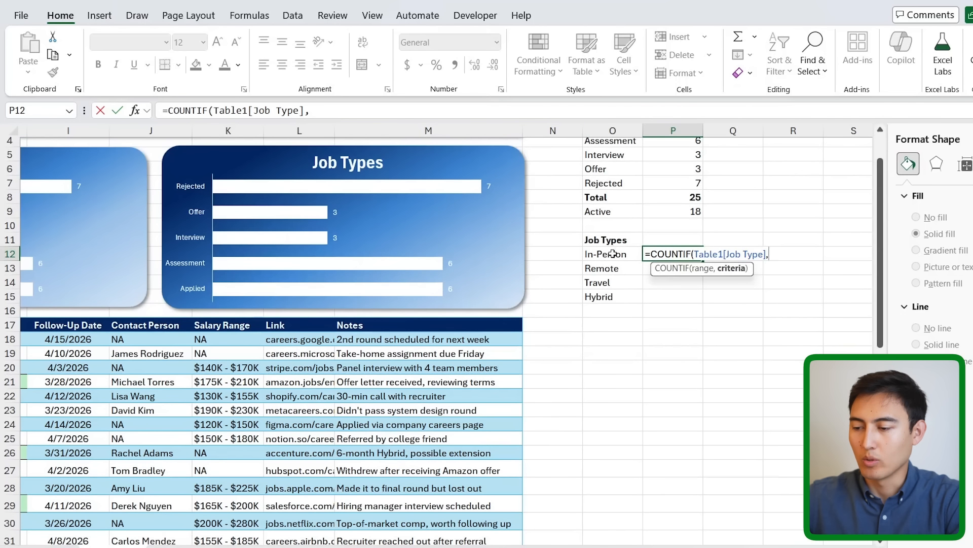
click(613, 254)
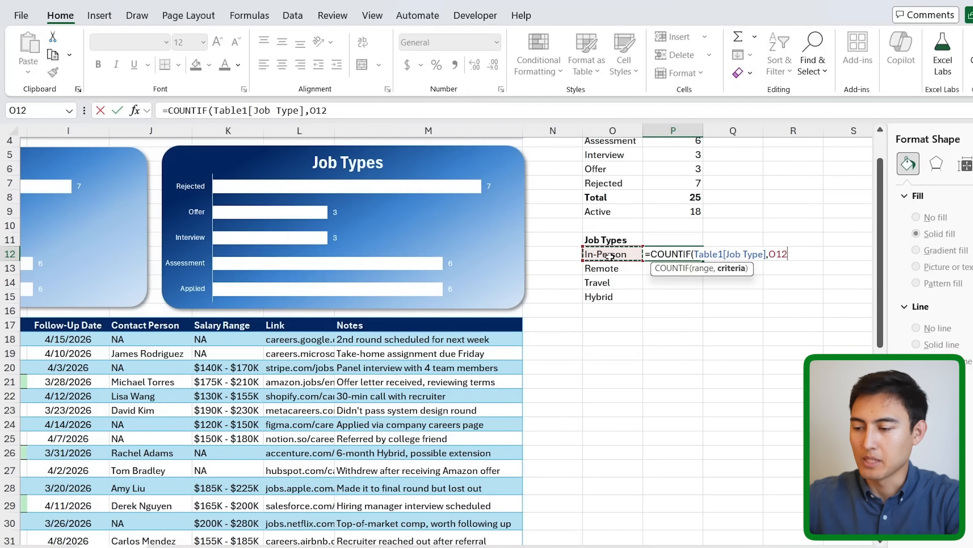
key(Return)
click(694, 256)
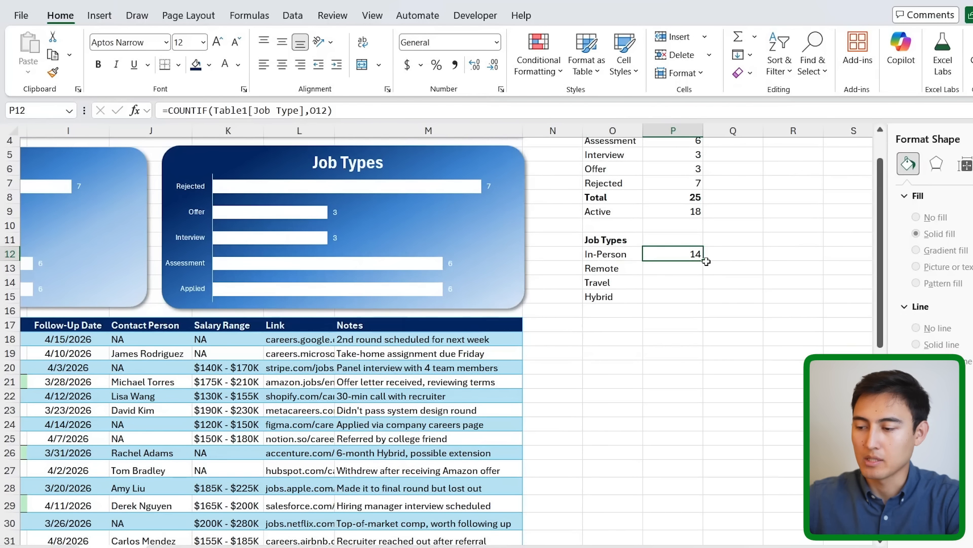
double_click(703, 262)
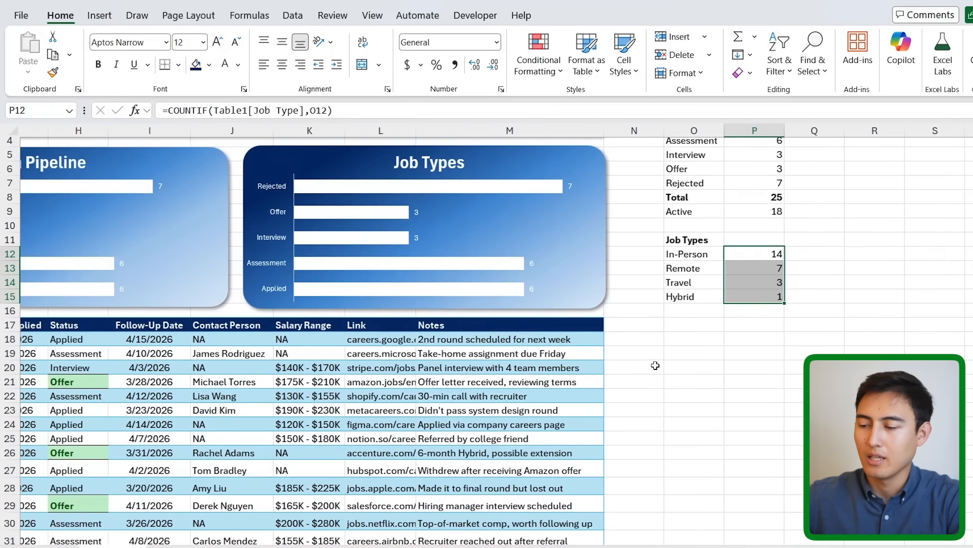
Repoint the Job Types chart's series to the labels in O12:O15 and the values in P12:P15.
scroll(481, 240, up, 2)
click(476, 237)
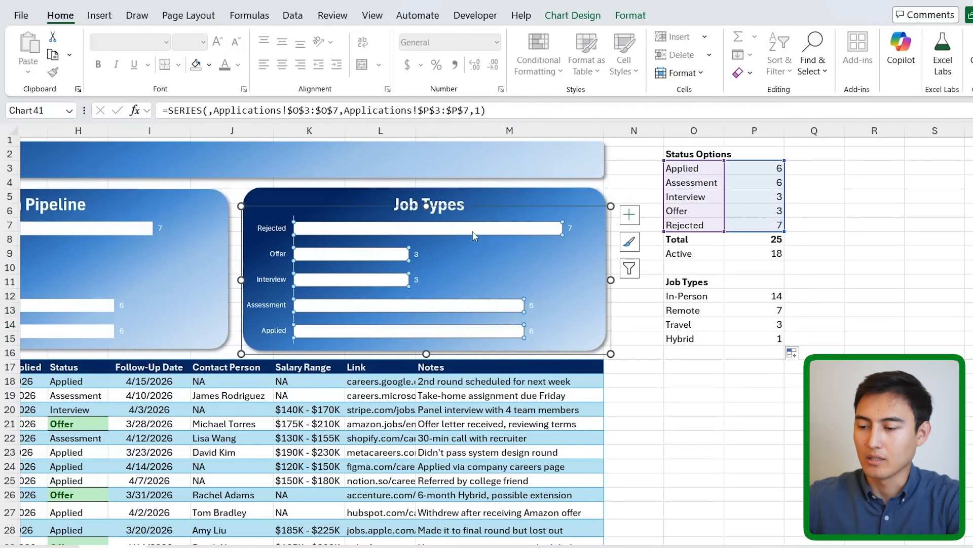
drag(766, 234, 785, 346)
drag(708, 234, 724, 346)
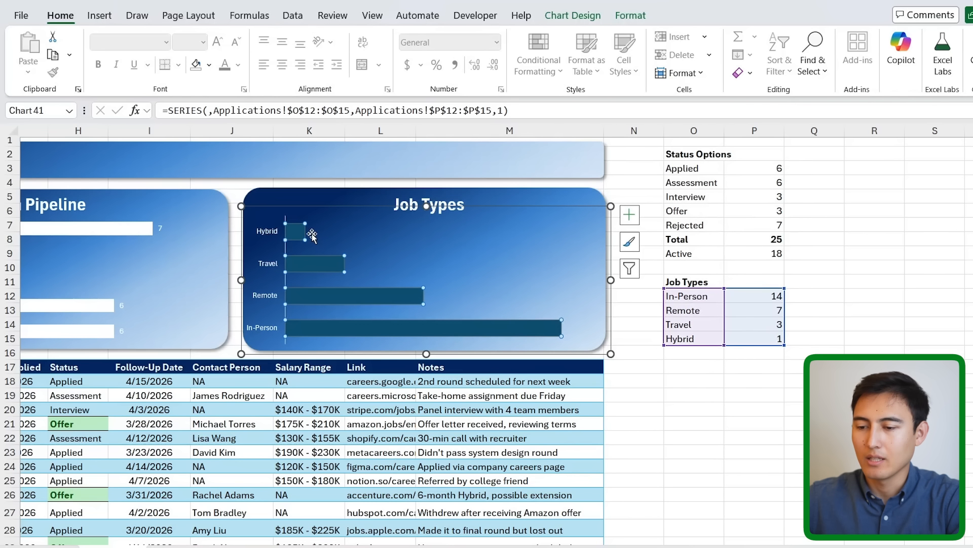
Give the Job Types chart's bars a solid white fill and add data labels to the series.
click(311, 265)
right_click(311, 267)
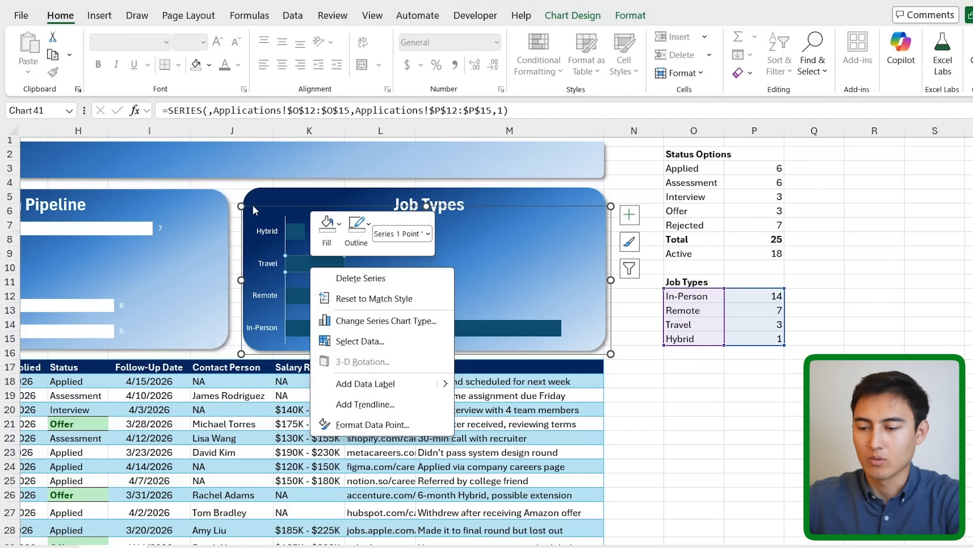
key(Escape)
click(380, 238)
right_click(294, 229)
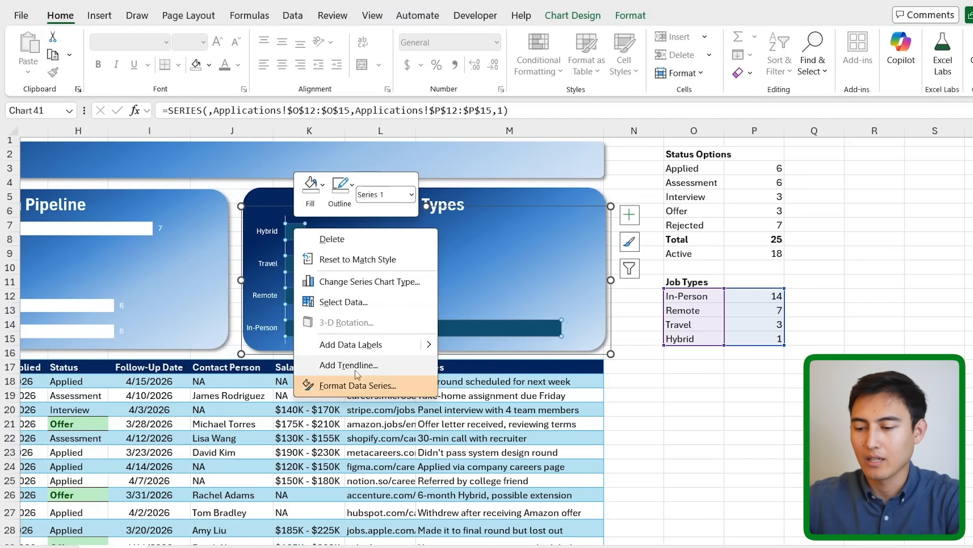
click(357, 387)
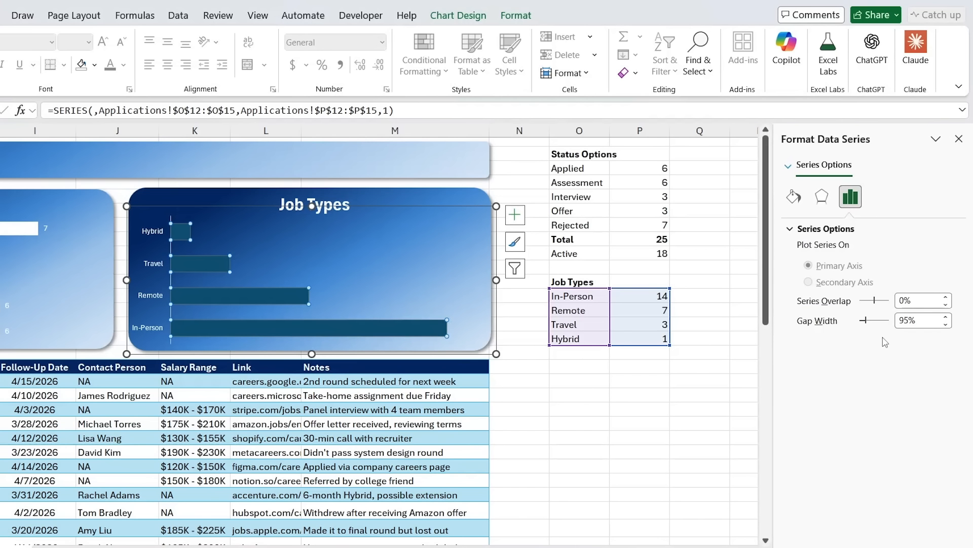
click(794, 197)
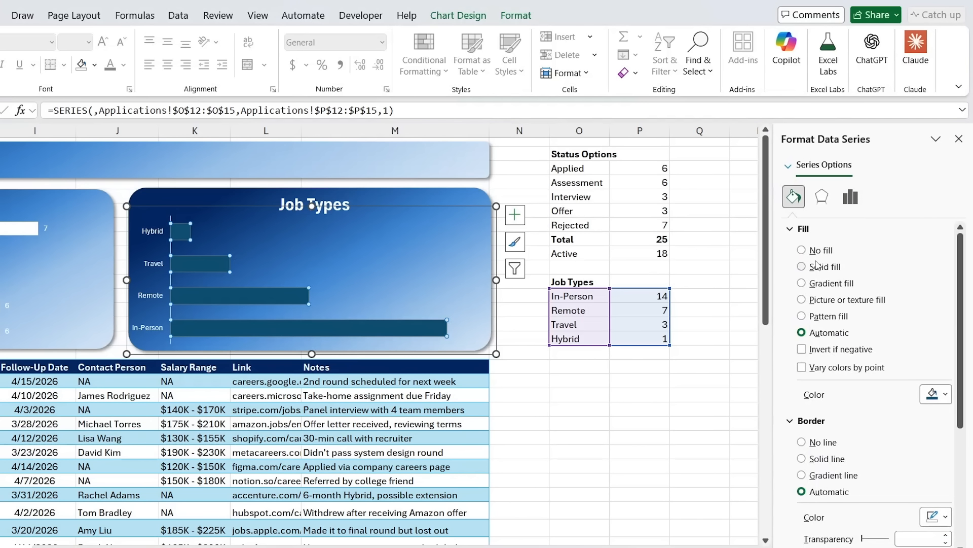
click(816, 266)
right_click(278, 292)
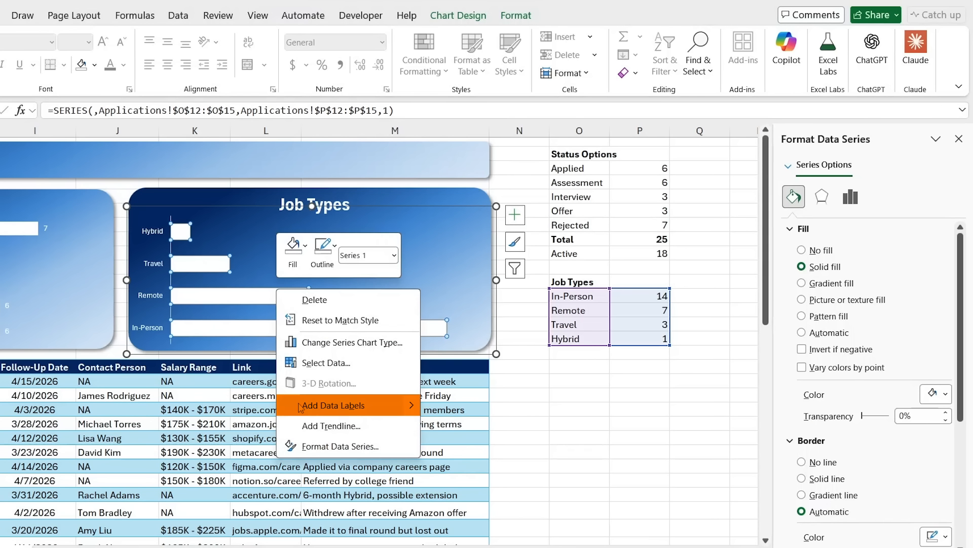
click(300, 406)
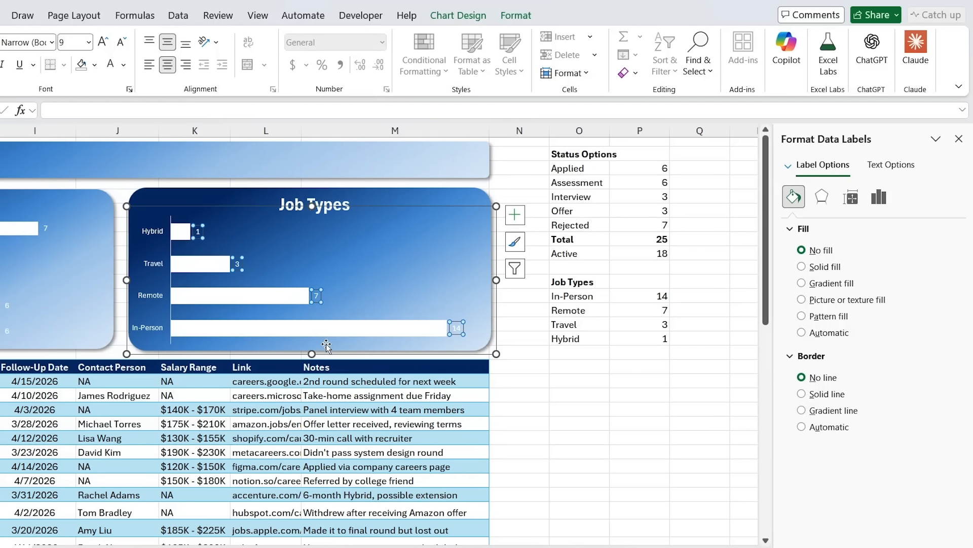
Show the categories of the Job Types chart's vertical axis in reverse order.
click(158, 264)
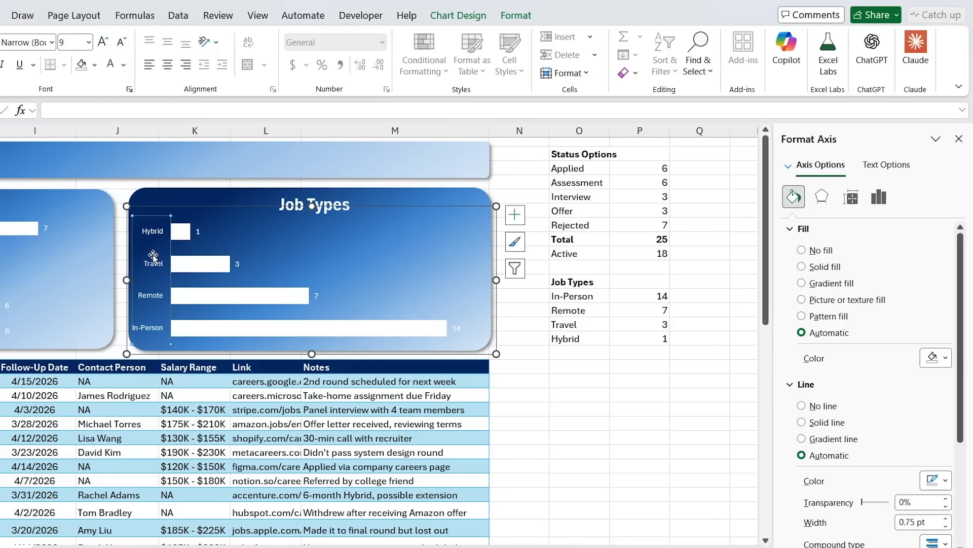
right_click(148, 231)
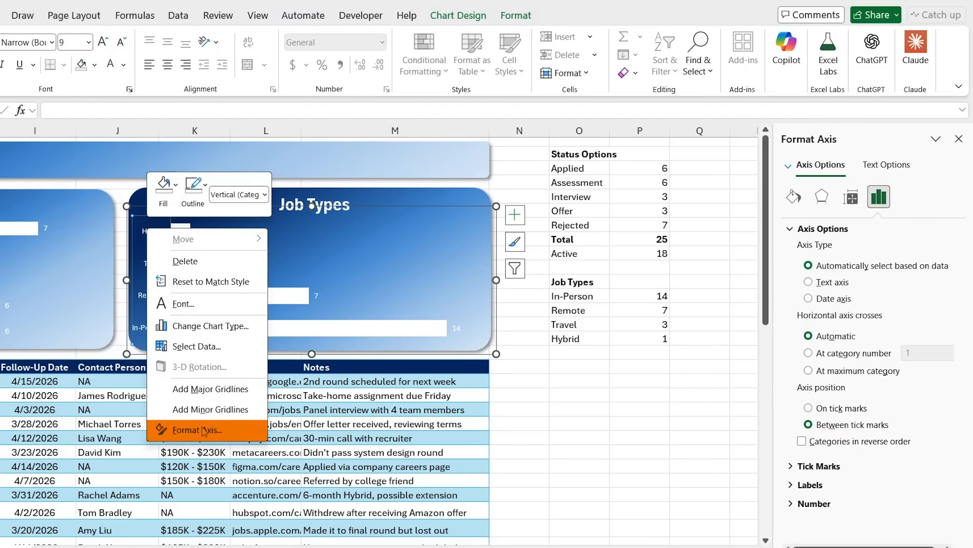
click(184, 428)
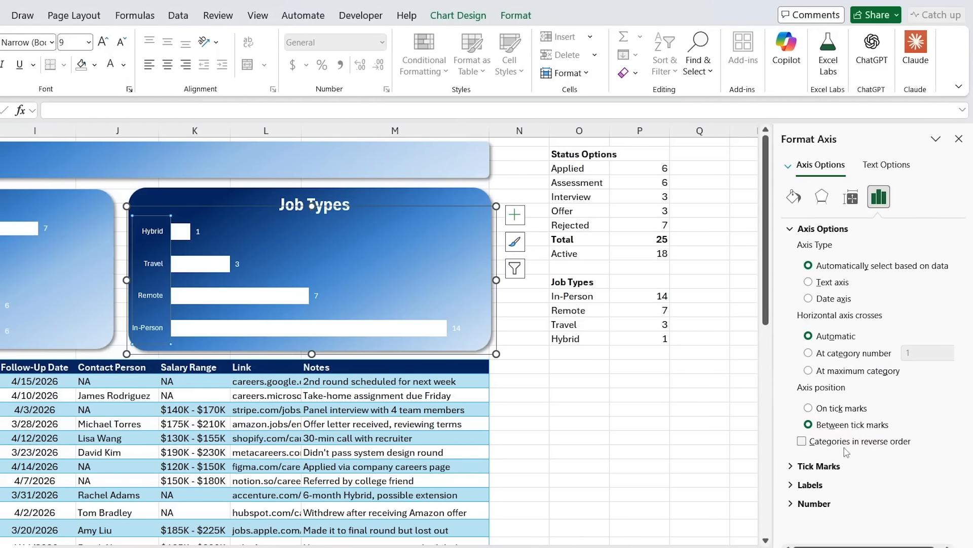
click(872, 446)
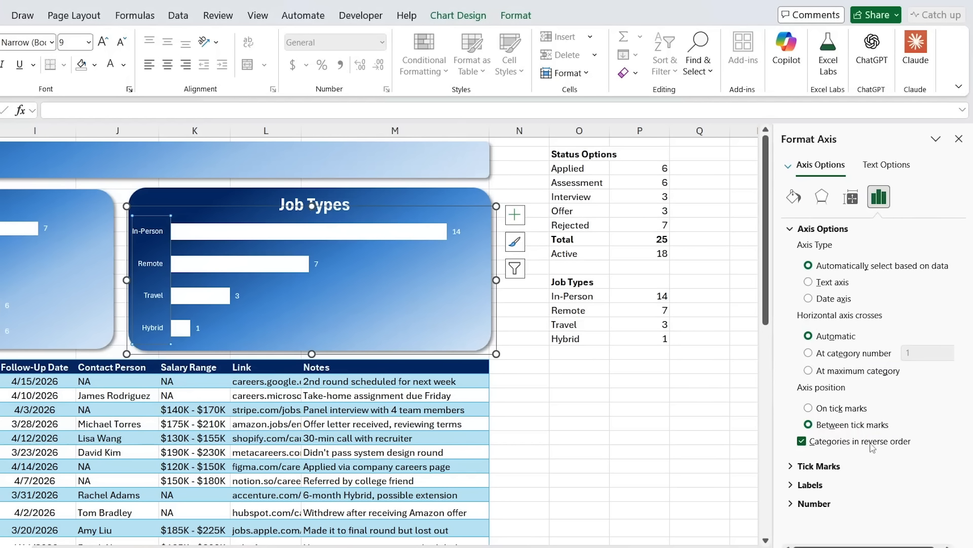
click(571, 431)
Insert the solid black rocket icon from the stock icons and place it in the Application Pipeline panel's lower-right corner.
scroll(571, 431, left, 5)
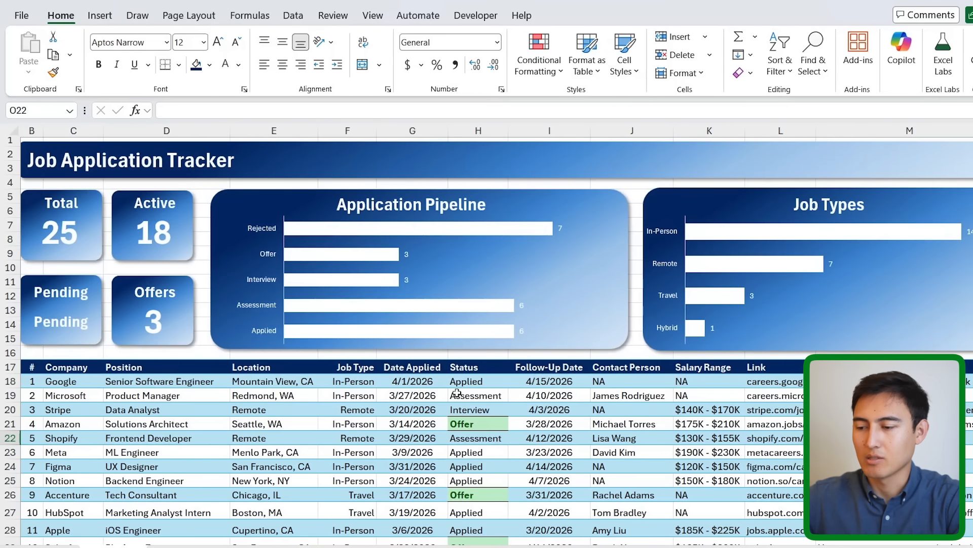
scroll(456, 393, left, 1)
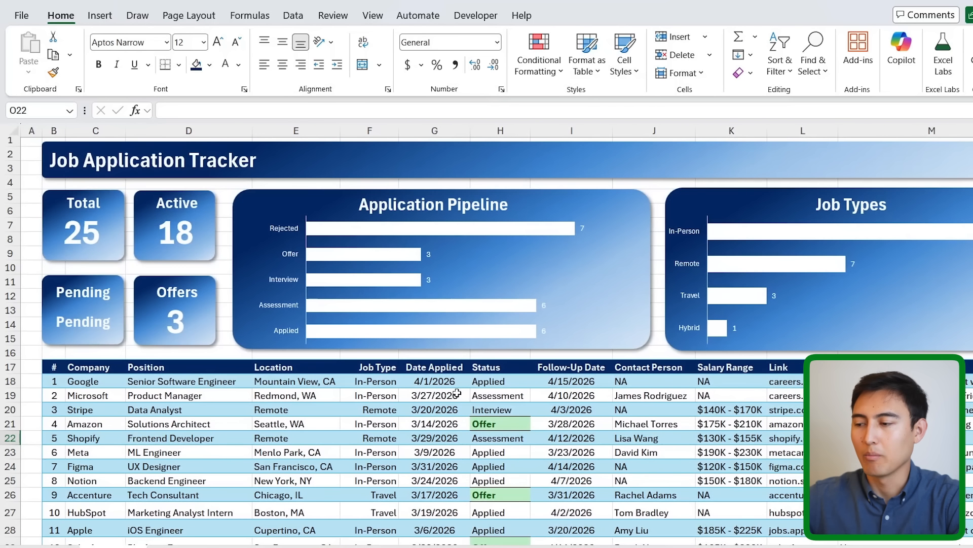
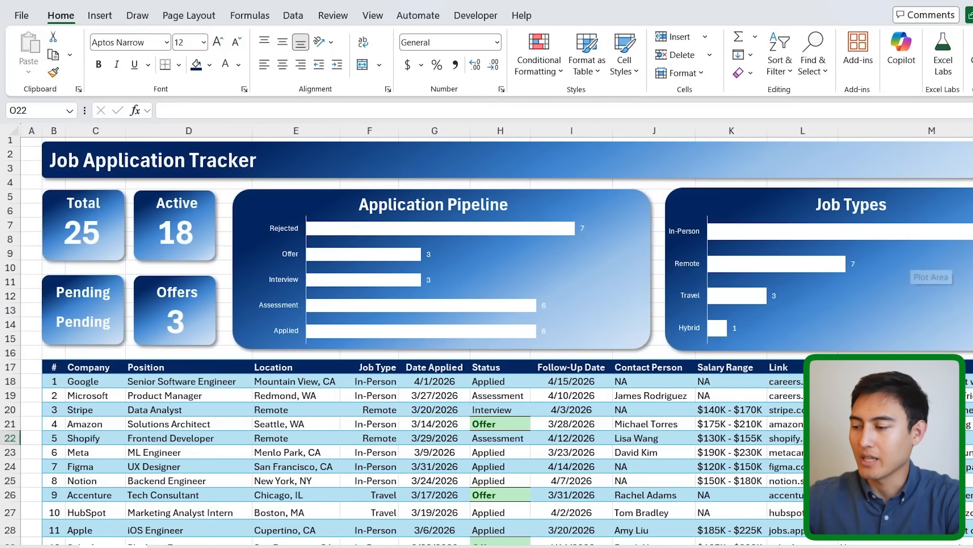
click(106, 18)
click(227, 75)
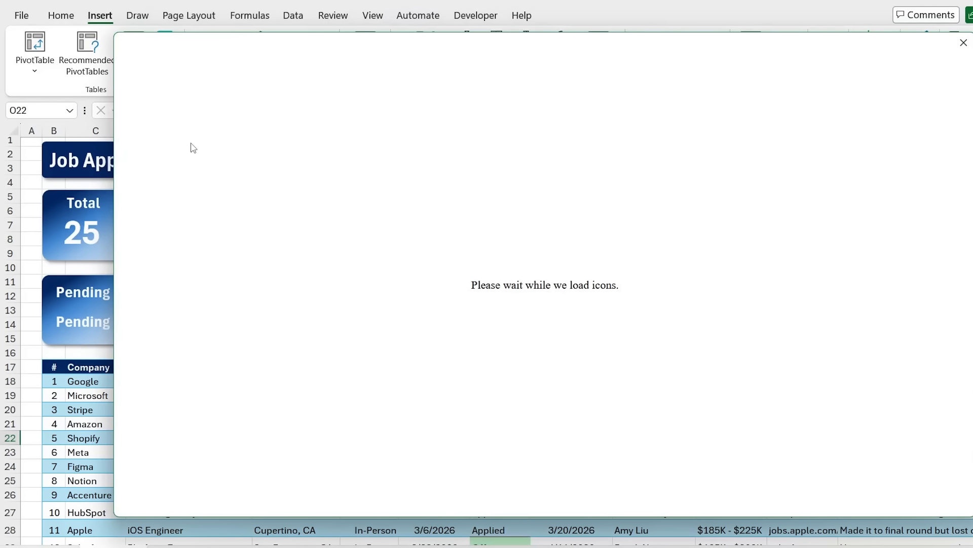
text(rock)
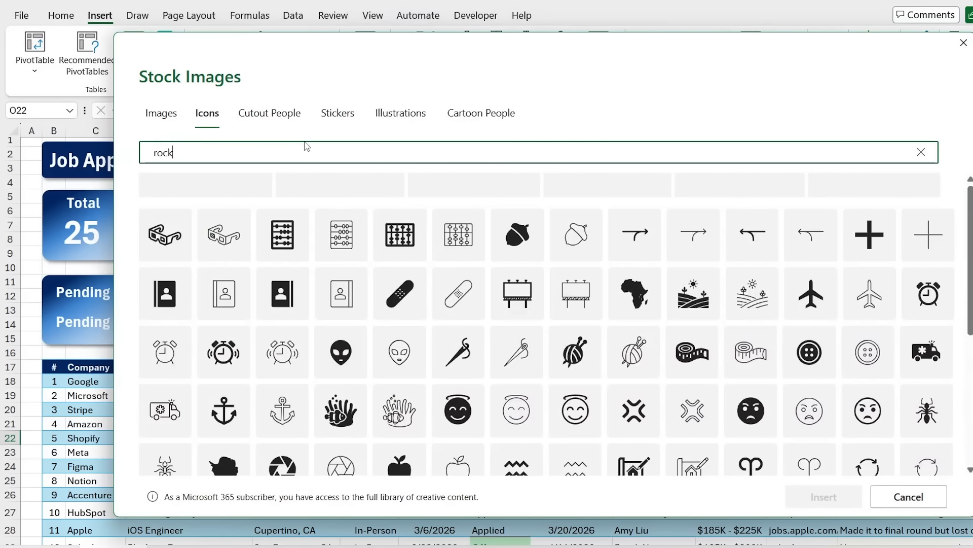
text(et)
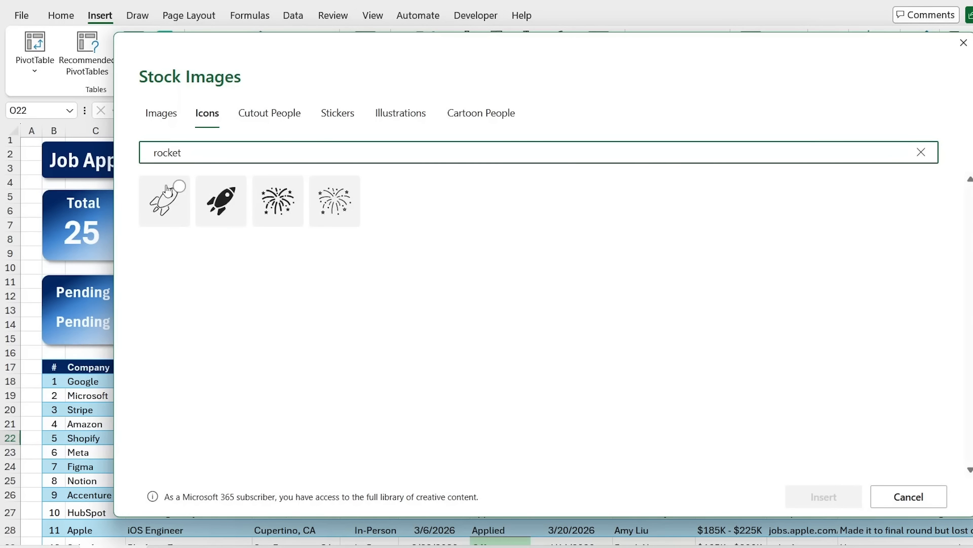
click(221, 201)
click(830, 502)
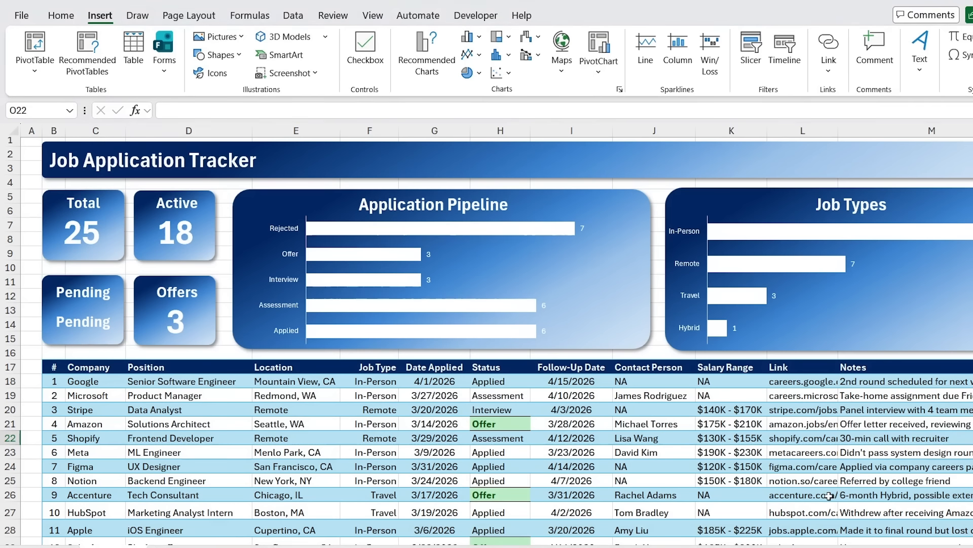
drag(853, 467, 340, 319)
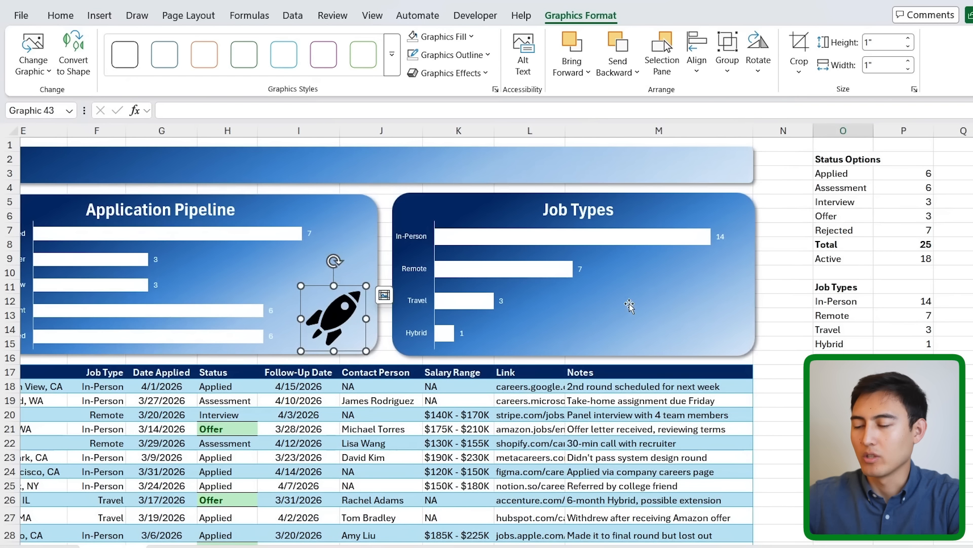
Search the stock icons for work and insert the solid monitor icon showing people on a video call.
click(326, 386)
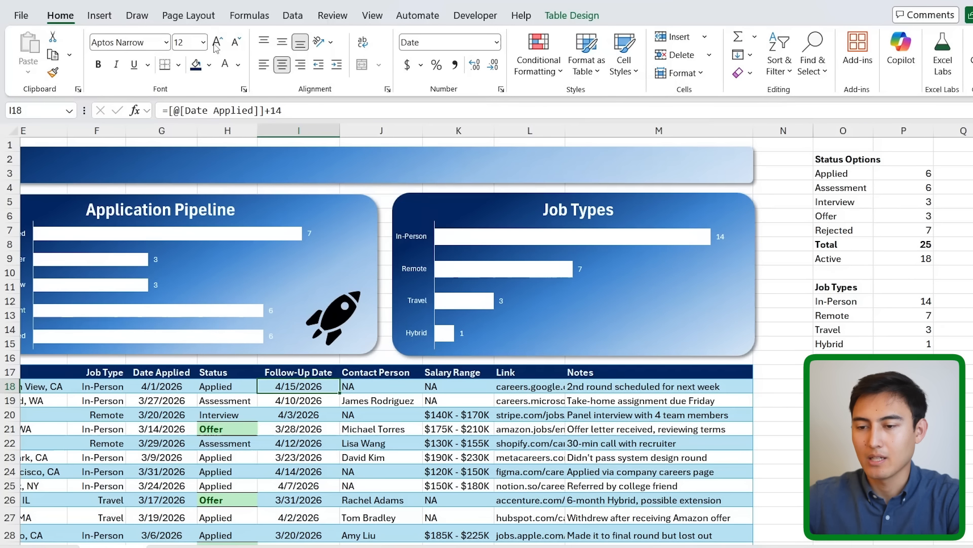
click(100, 16)
click(217, 73)
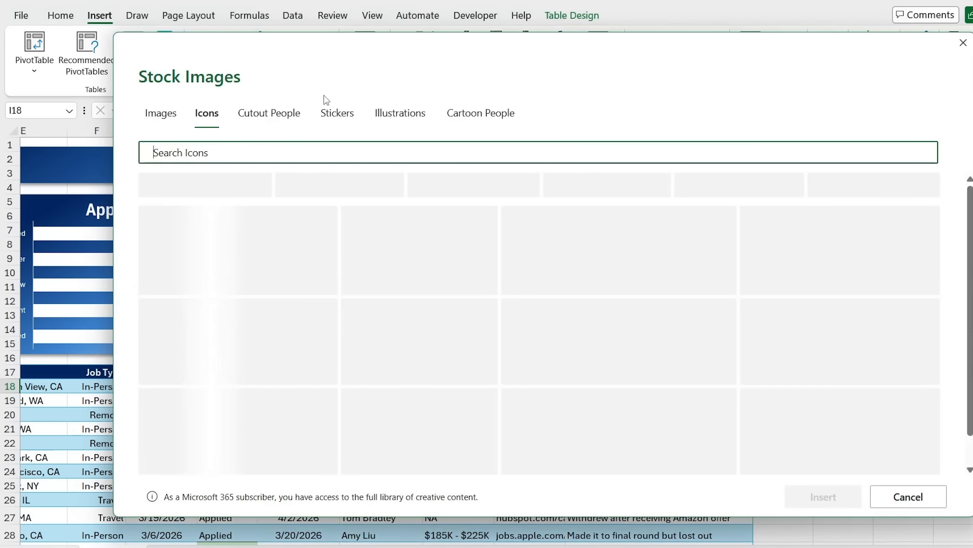
click(297, 151)
text(work)
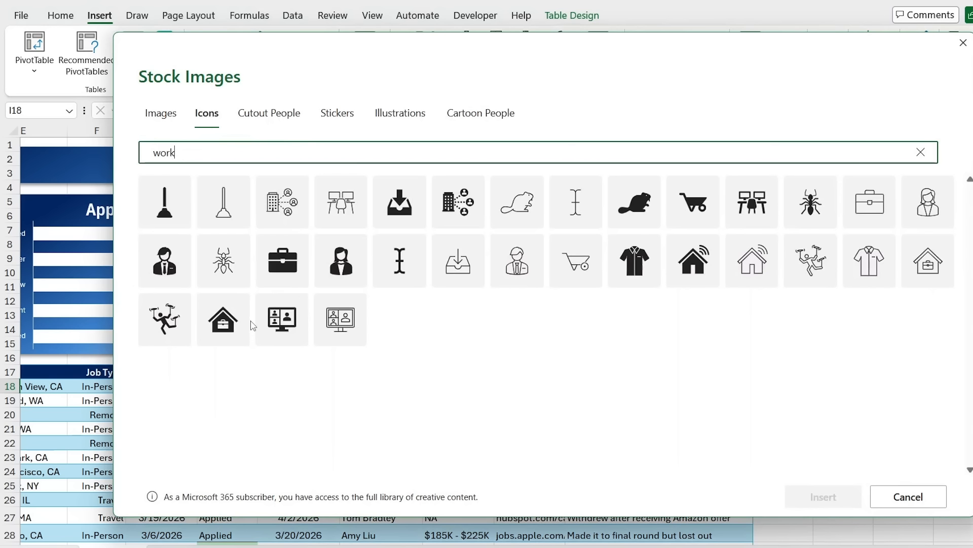
click(298, 303)
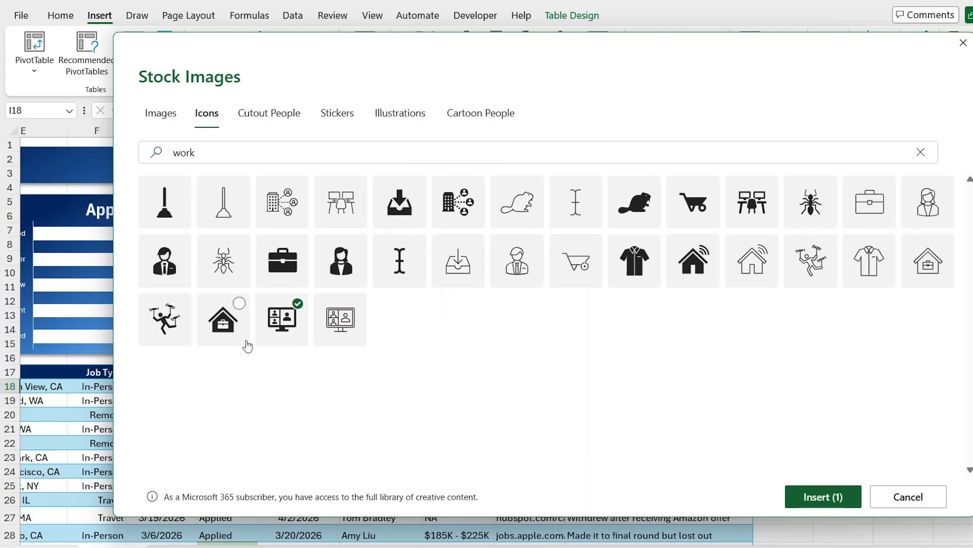
click(823, 496)
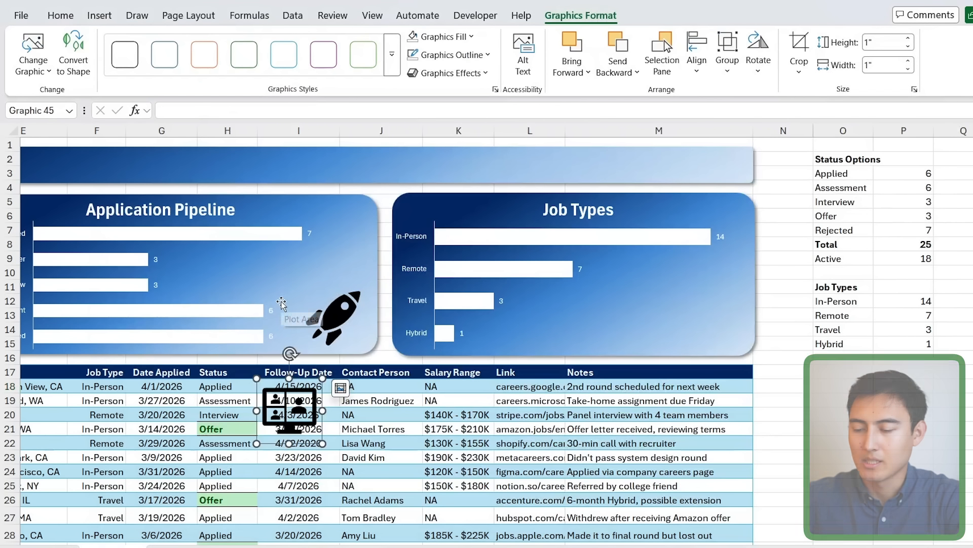
Fill both the rocket and the monitor icons with the dark blue recent color.
ctrl+click(334, 317)
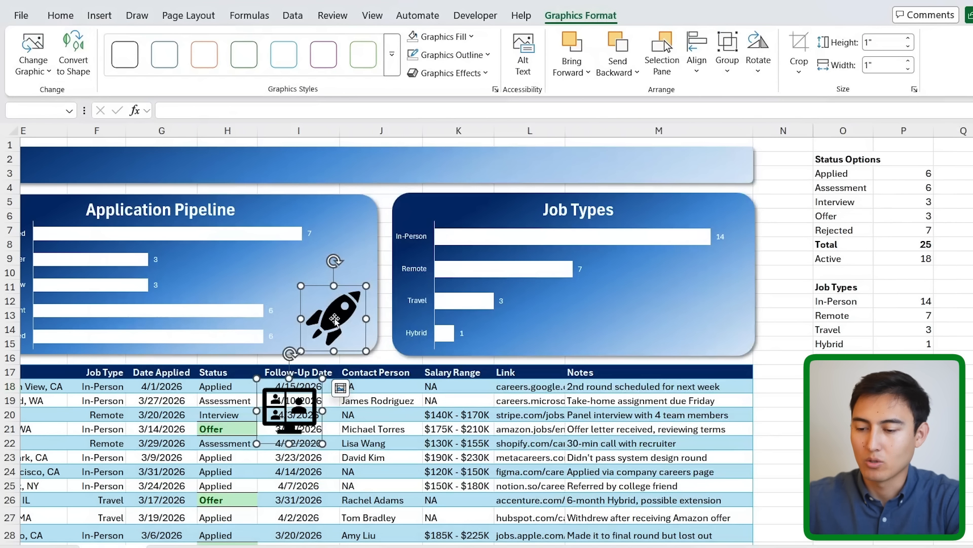
click(59, 14)
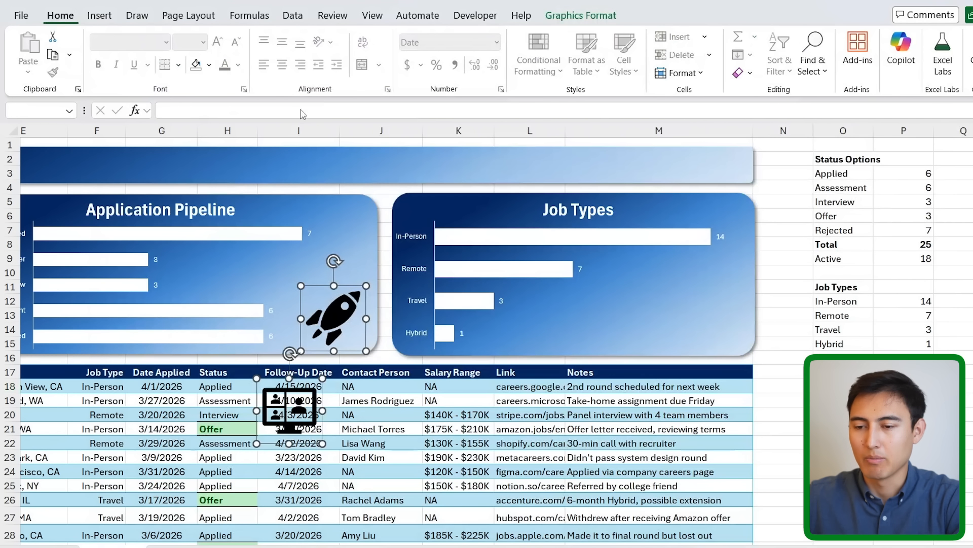
click(209, 64)
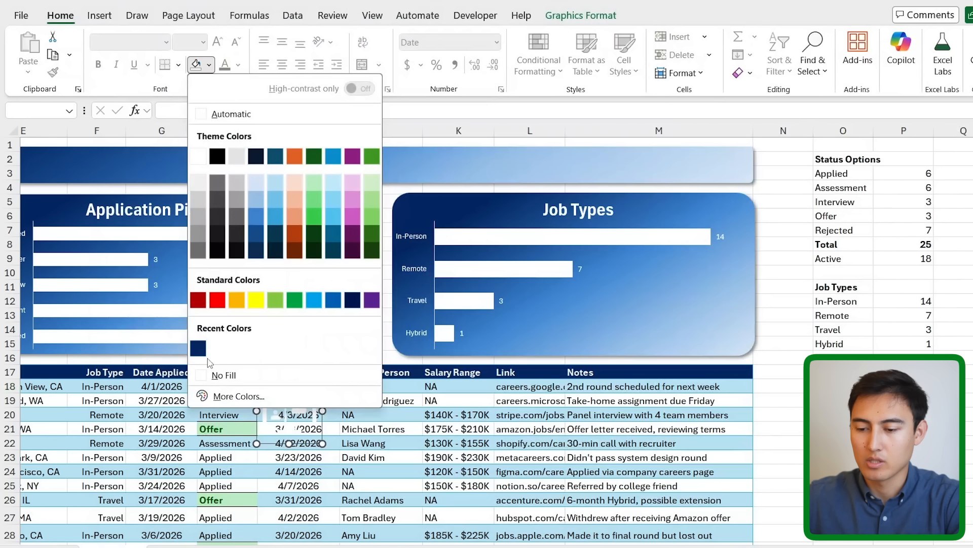
click(197, 348)
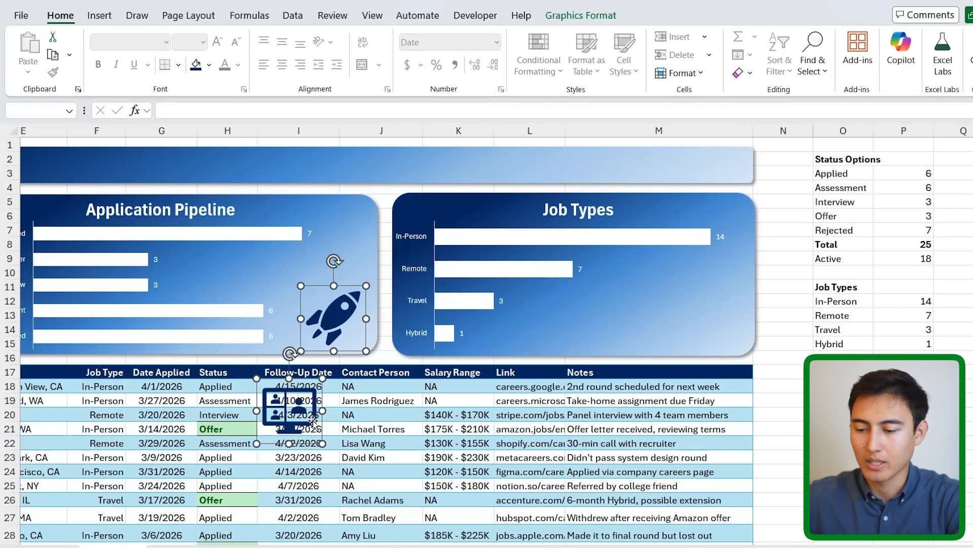
Place the monitor icon in the lower-right corner of the Job Types panel.
click(325, 421)
drag(292, 425, 719, 334)
click(841, 486)
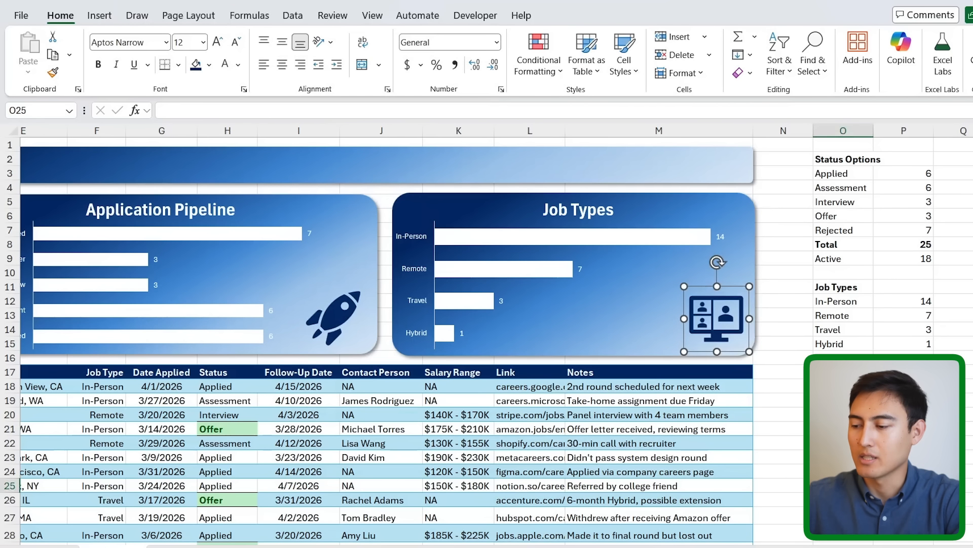
Add a new row numbered 26 directly below the Canva entry in the applications table.
scroll(842, 485, left, 5)
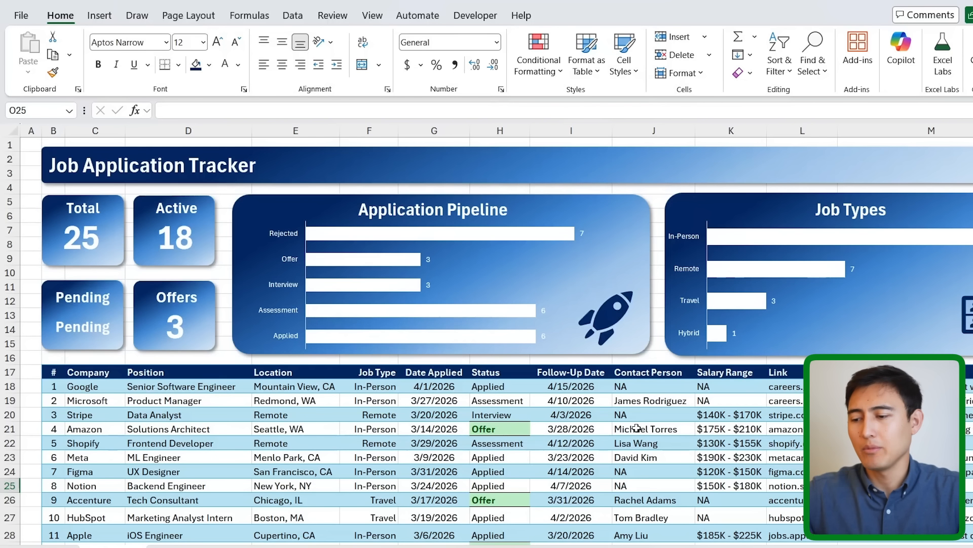
scroll(367, 466, down, 9)
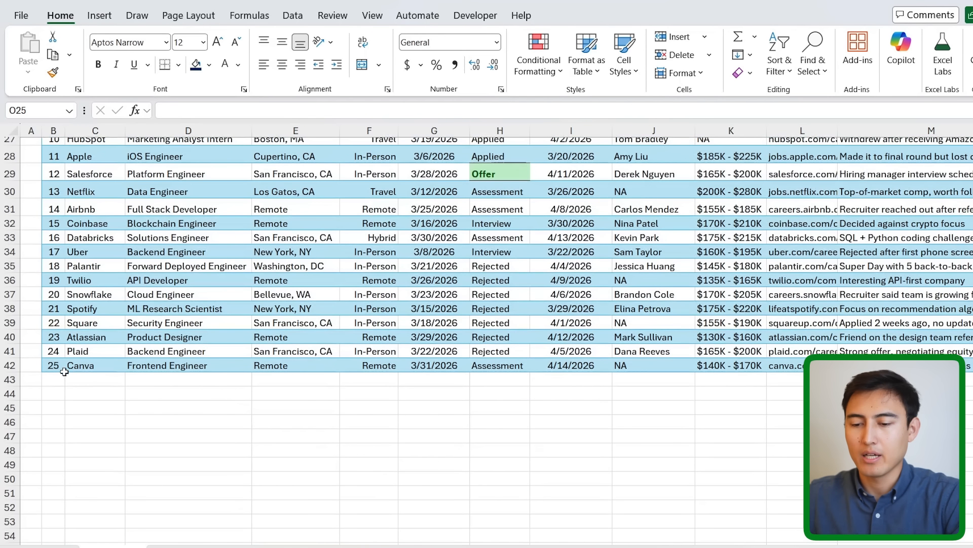
click(64, 374)
text(26)
key(Return)
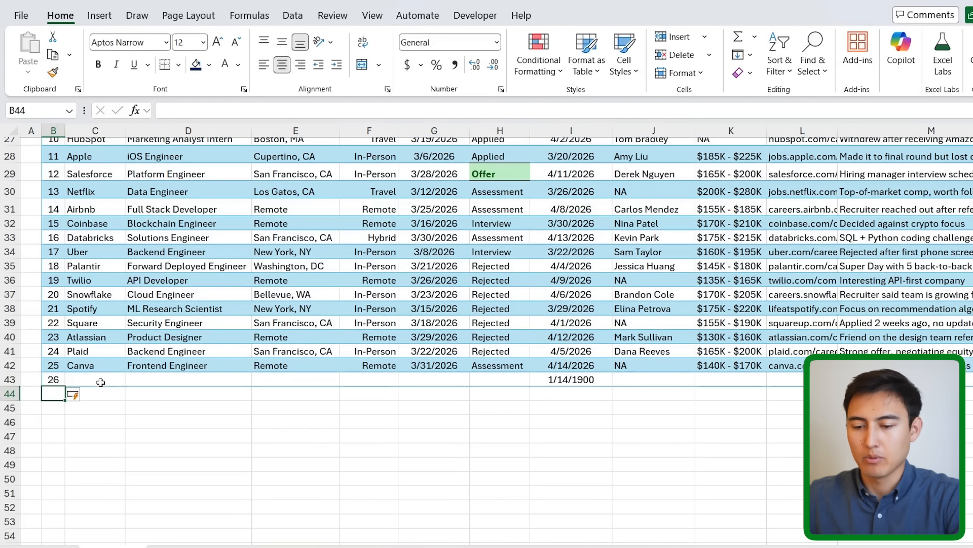
Set the Status of application 26 to Applied.
key(Up)
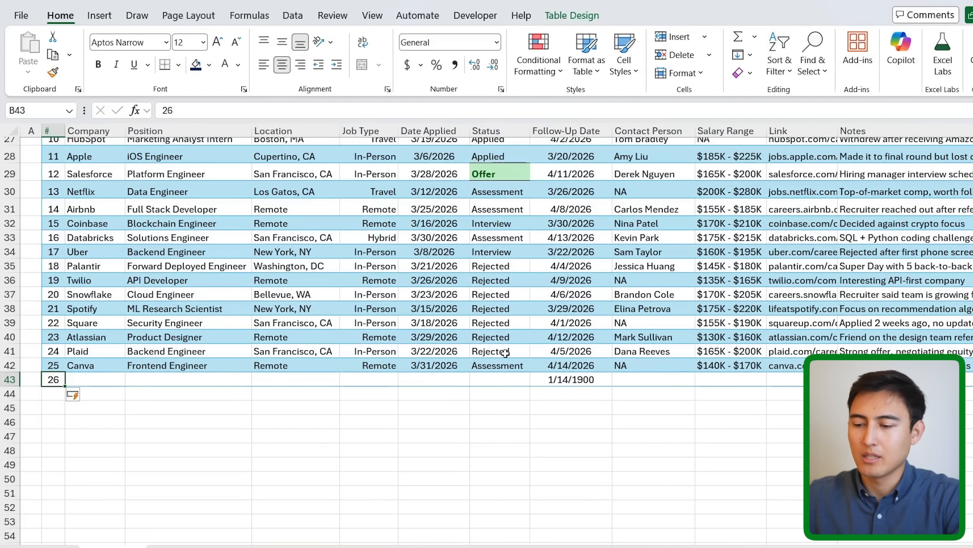
key(Up)
key(Right)
key(Right)
key(Right)
key(Right)
key(Right)
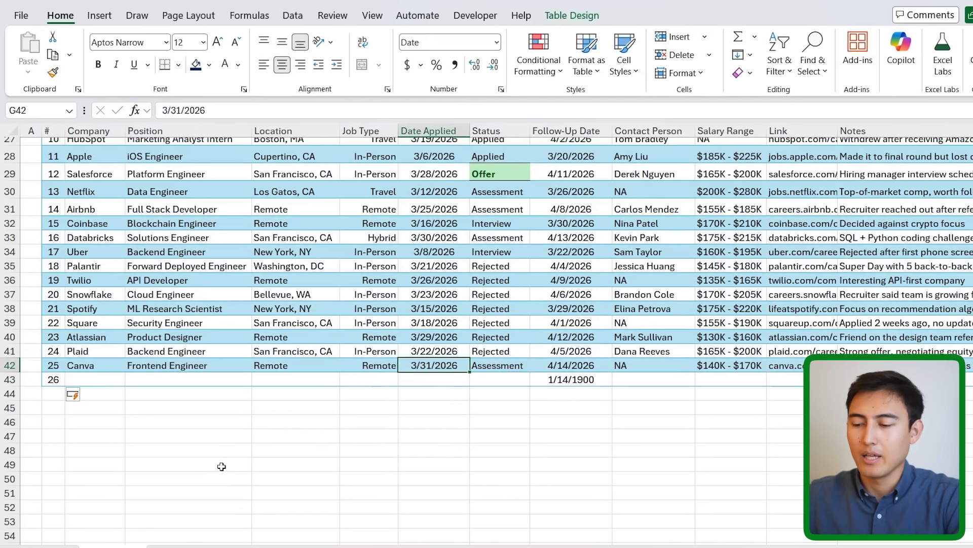
key(Down)
key(Right)
click(536, 380)
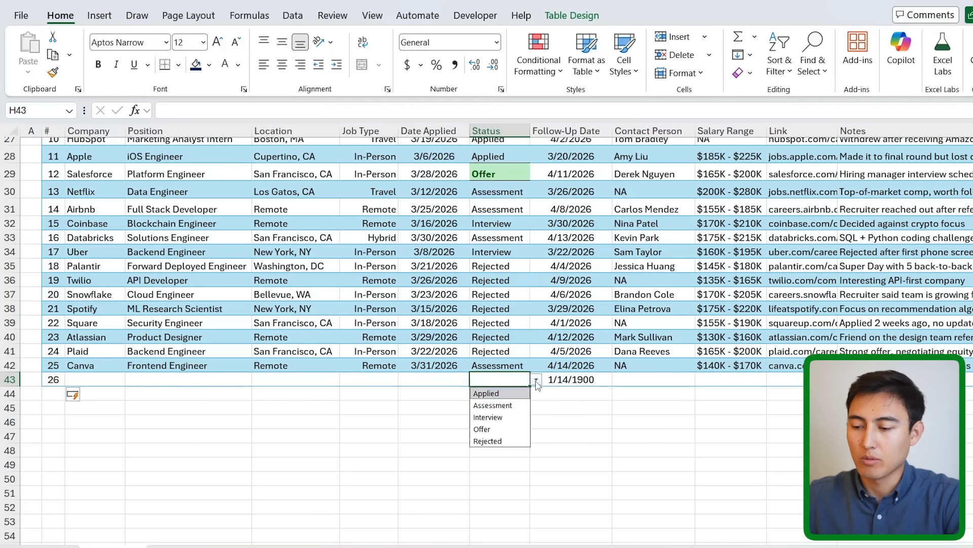
click(522, 391)
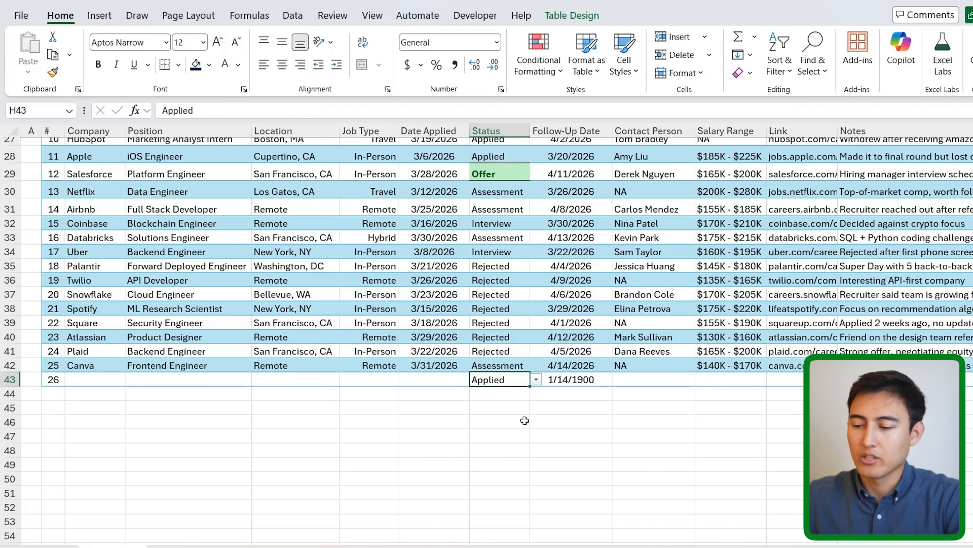
Check how the summary cards and both dashboard charts respond to the new application.
scroll(524, 421, up, 10)
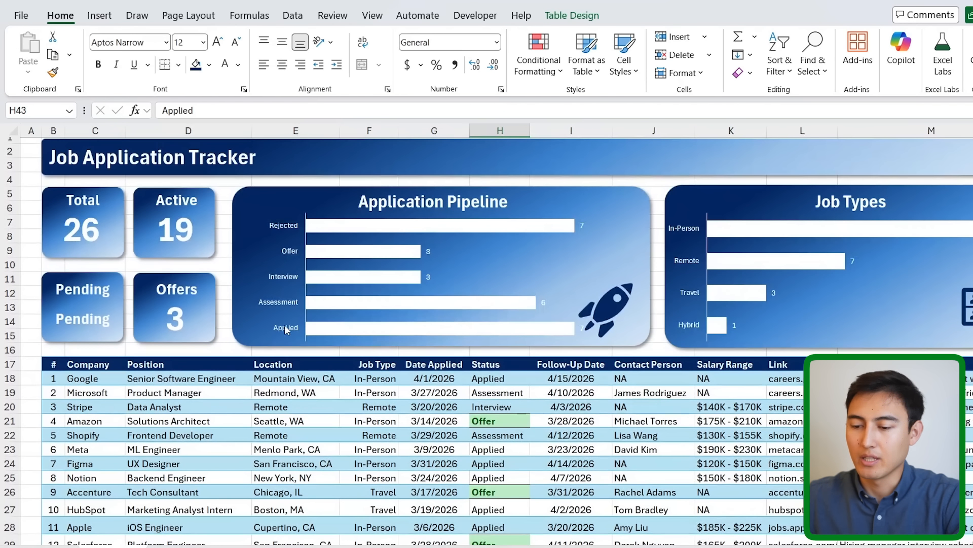
click(583, 332)
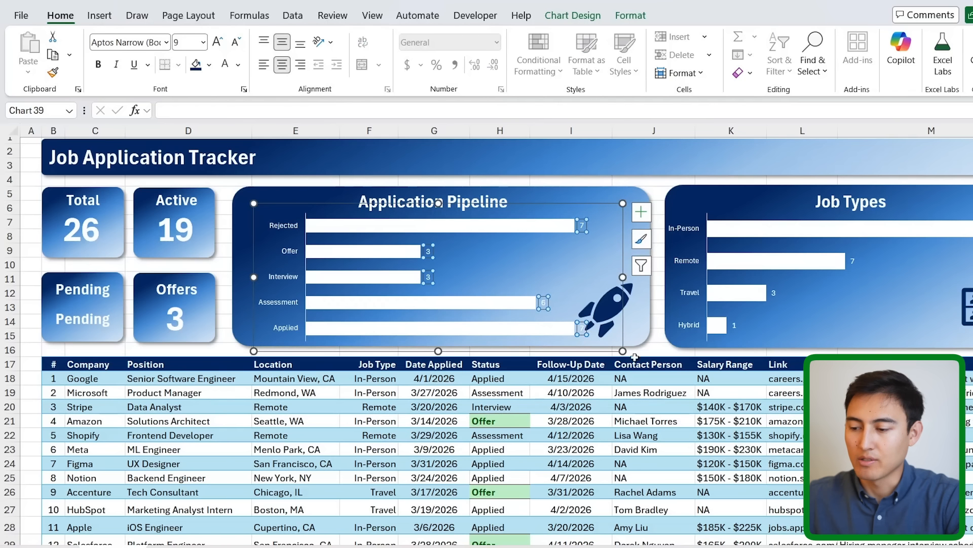
scroll(768, 393, right, 3)
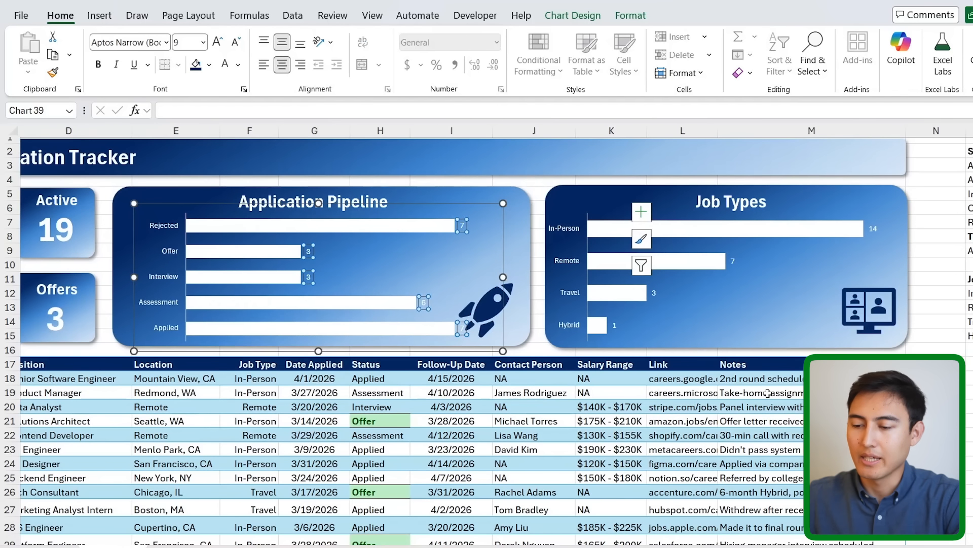
scroll(768, 393, left, 3)
Inspect the formula behind the Remote count in the Job Types helper list.
click(416, 430)
scroll(416, 430, down, 8)
scroll(417, 430, right, 4)
scroll(659, 329, up, 6)
click(913, 238)
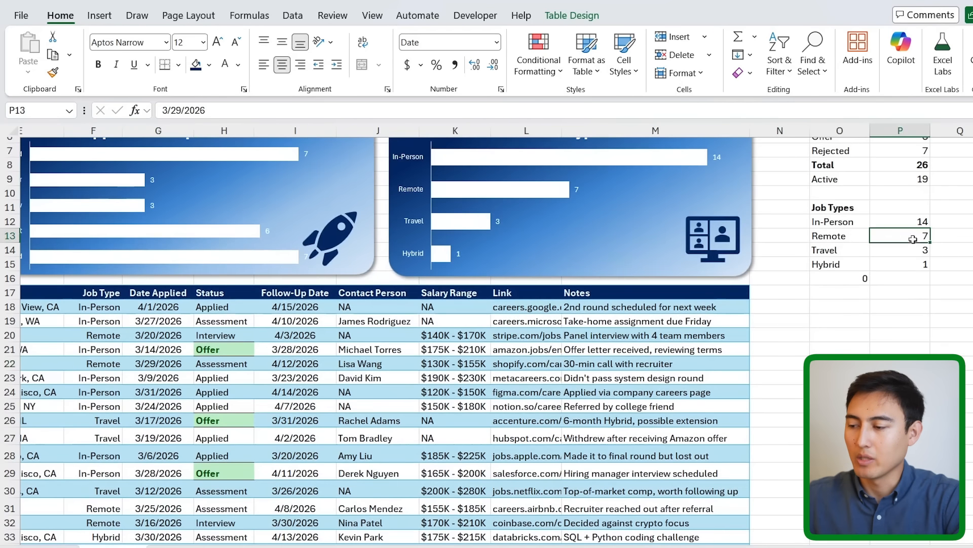
click(348, 112)
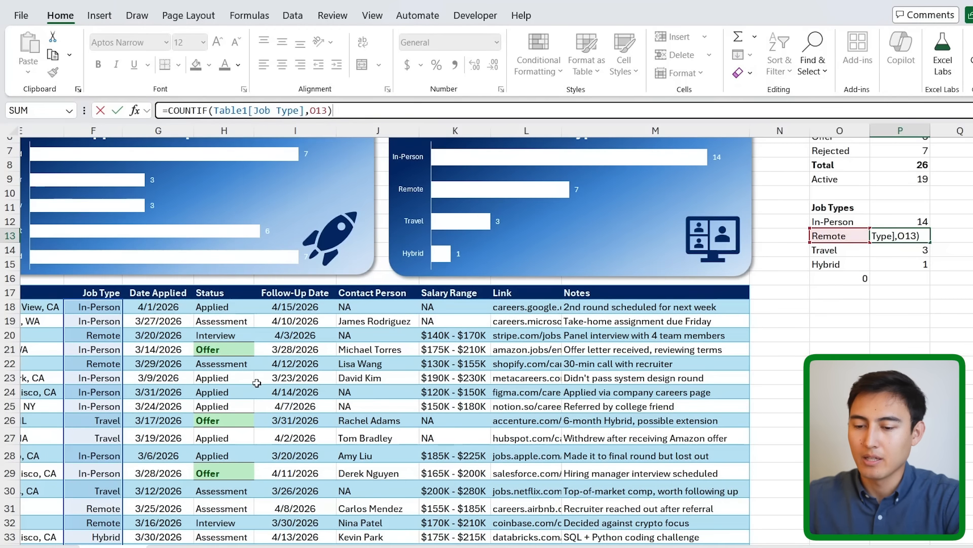
scroll(258, 384, down, 4)
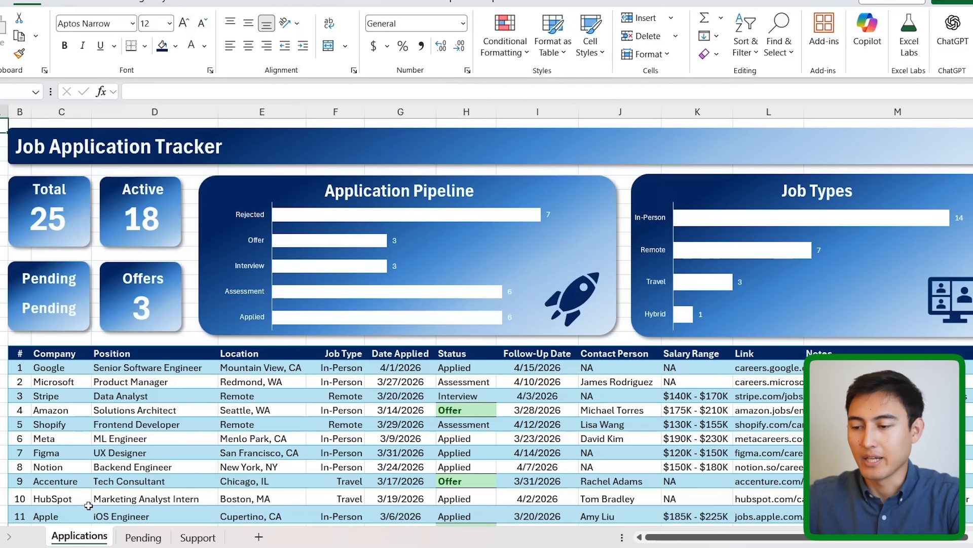
Open the Pending sheet and review its table columns through Deadline and Days Left to Apply.
click(143, 537)
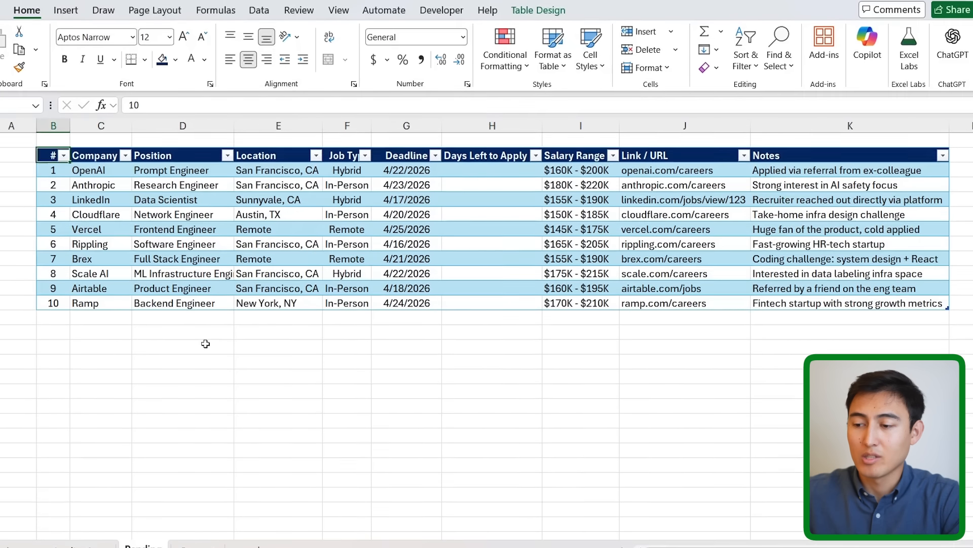
key(Down)
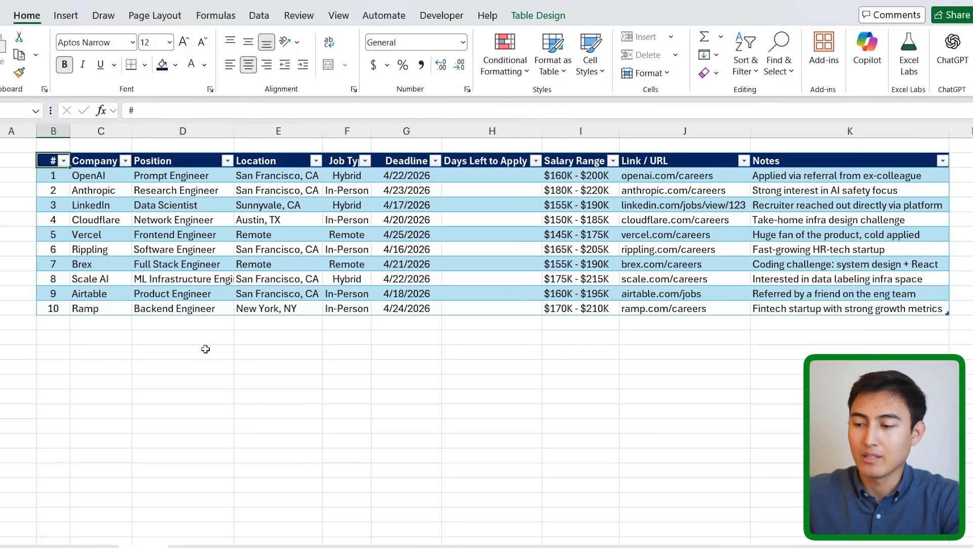
key(Right)
key(Right)
key(Right)
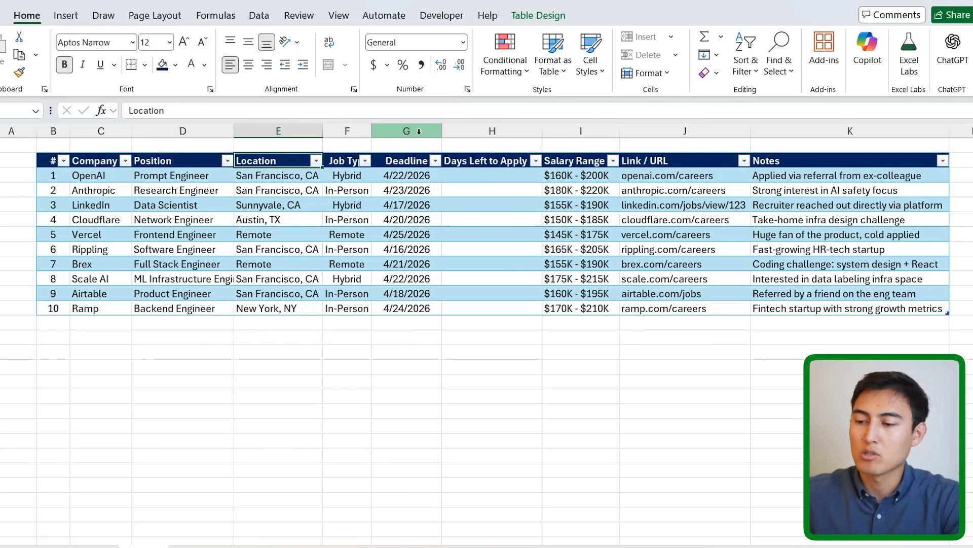
click(414, 133)
key(shift+Right)
key(Right)
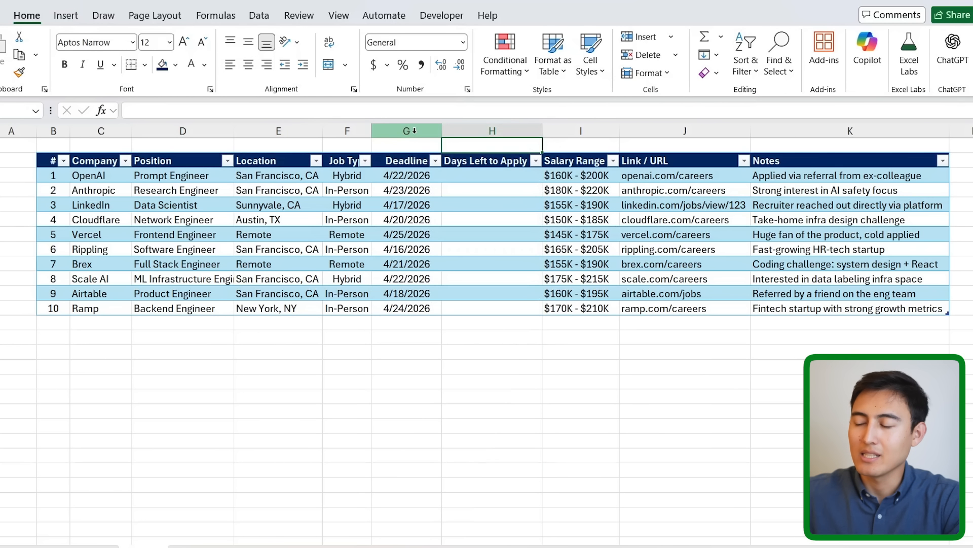
click(463, 178)
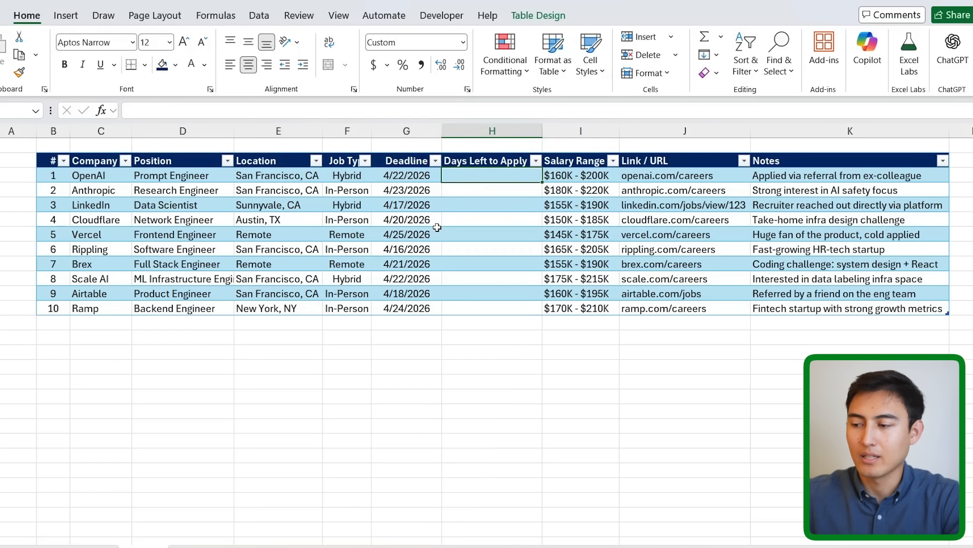
text(=)
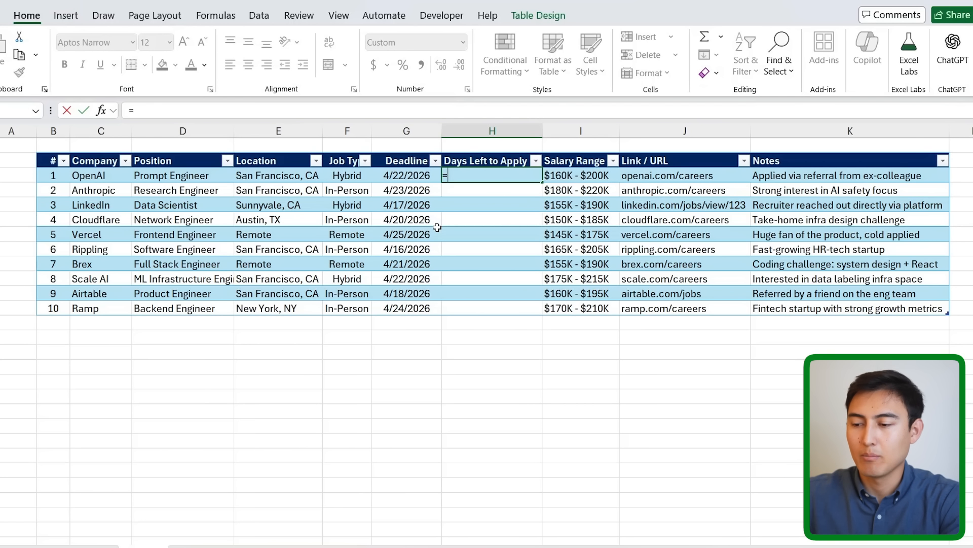
key(Left)
text(-today)
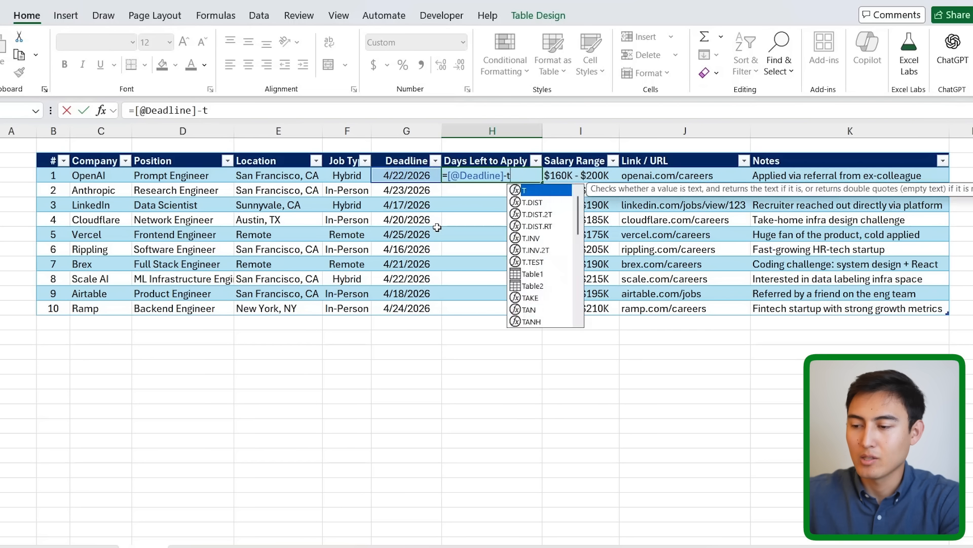
key(Tab)
key(ctrl+Return)
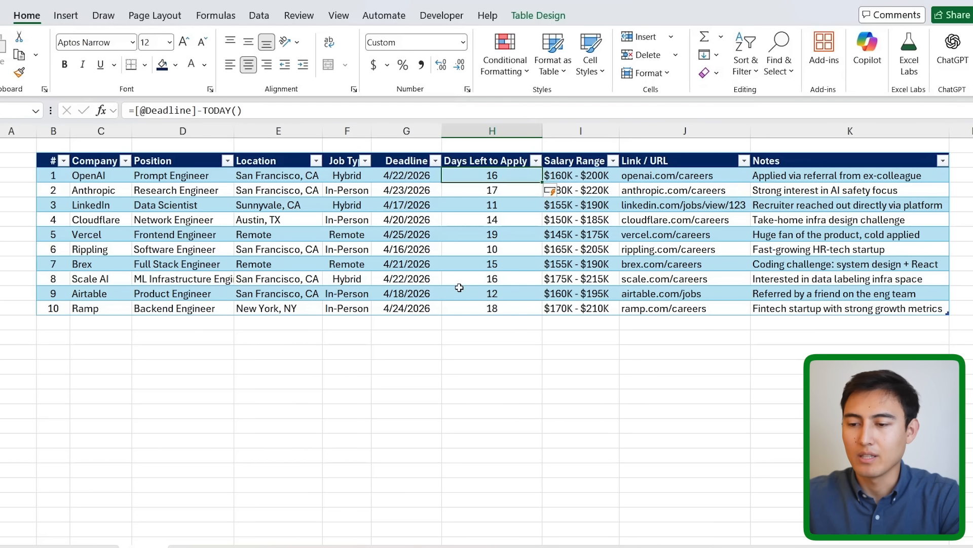
Apply the custom number format d to all Days Left to Apply values.
key(ctrl+shift+Down)
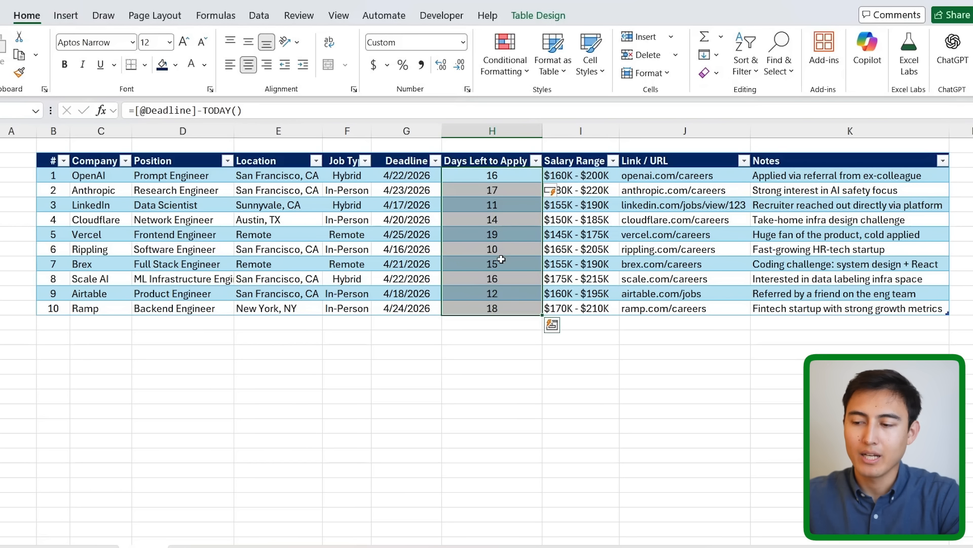
key(ctrl+1)
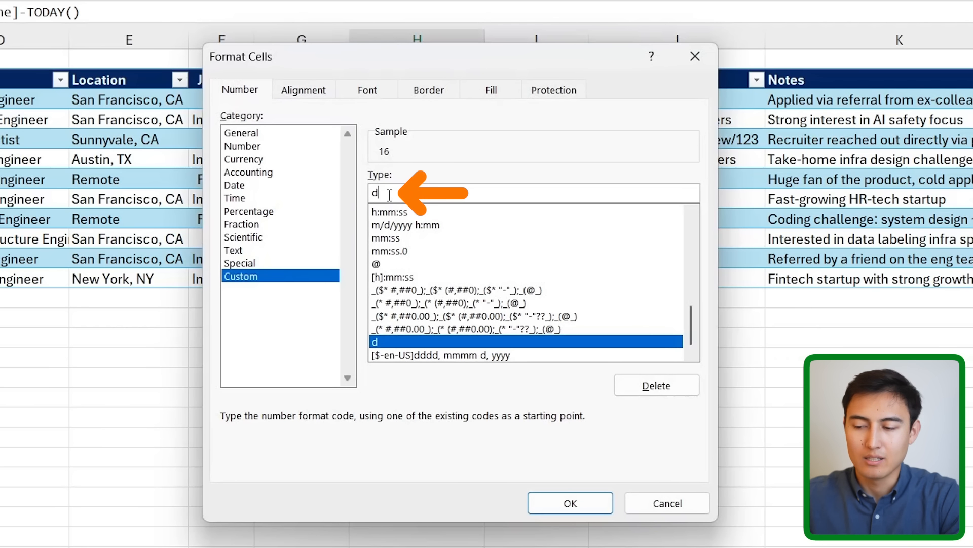
key(Return)
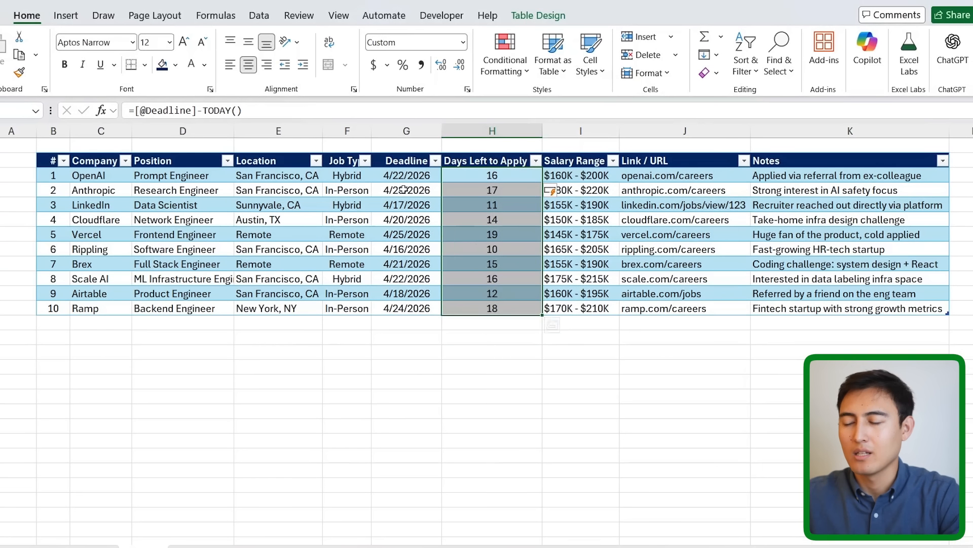
Examine the TODAY() part of the formula in the first Days Left to Apply cell.
key(Down)
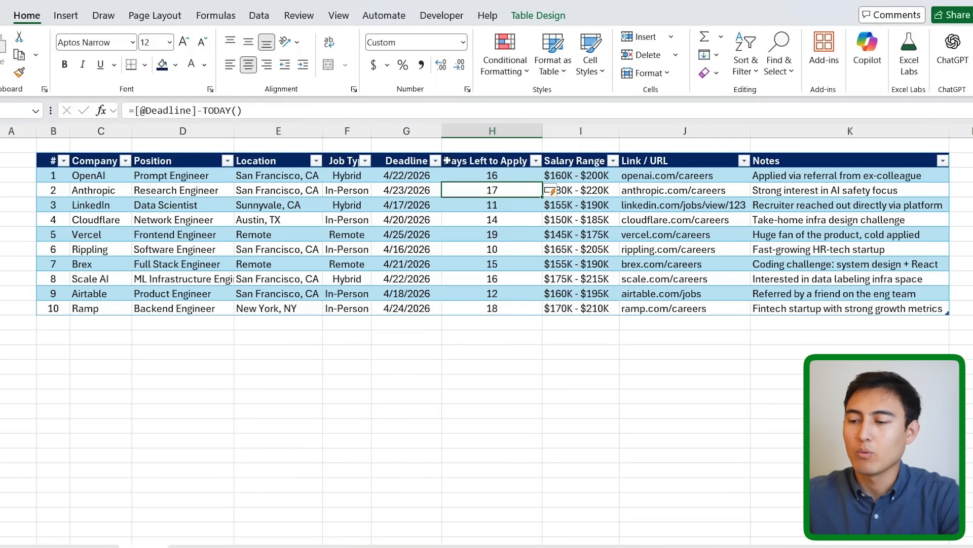
key(Up)
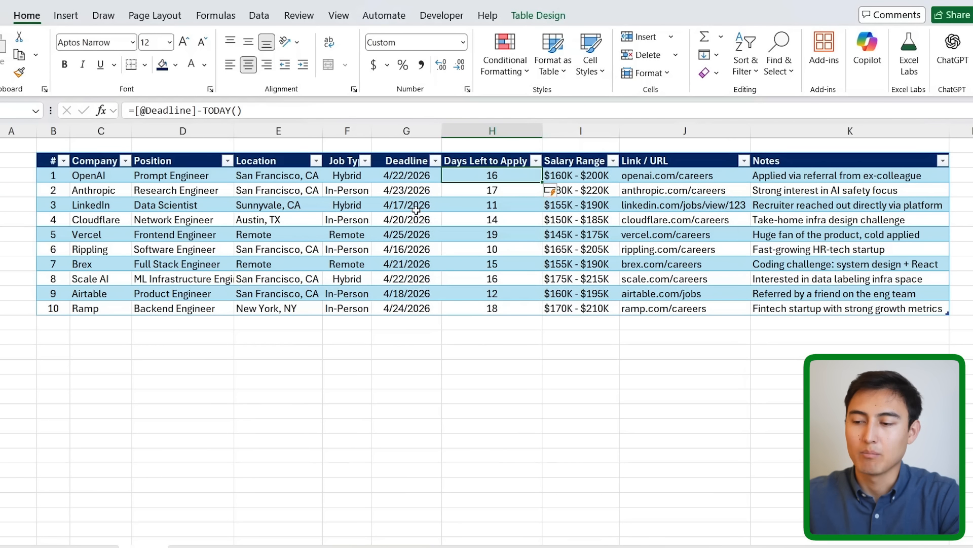
click(202, 111)
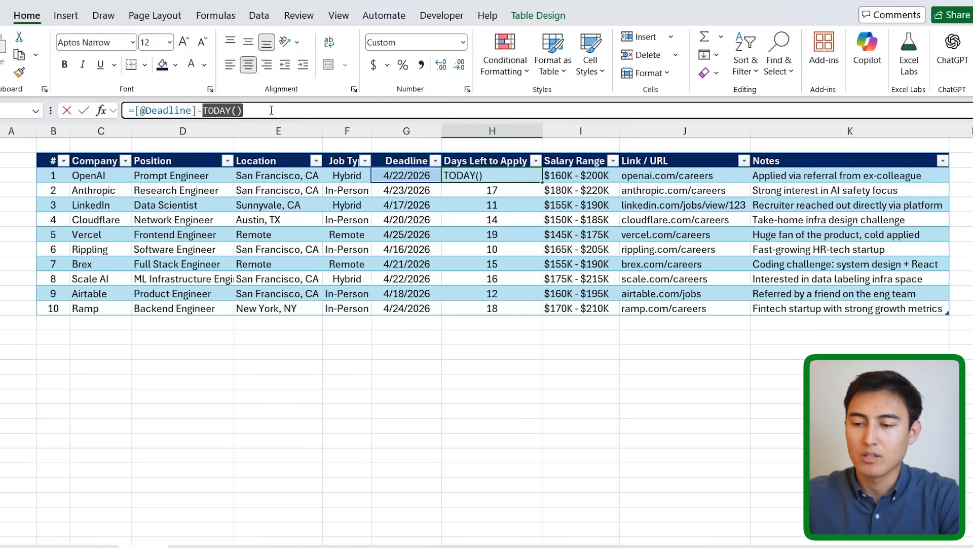
key(Escape)
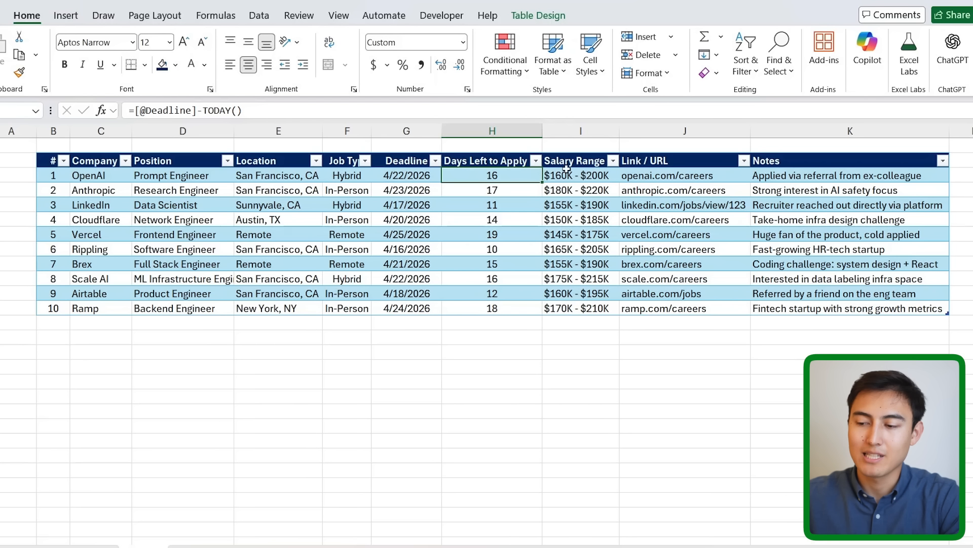
Apply the White-Red color scale to all Days Left to Apply values so the nearest deadlines are the darkest red.
key(ctrl+shift+Down)
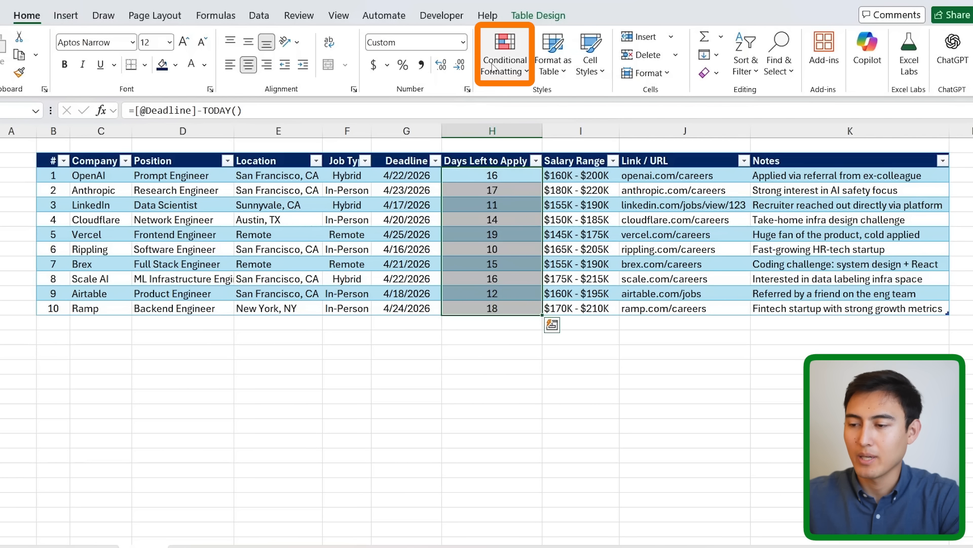
click(504, 53)
mouse_move(547, 187)
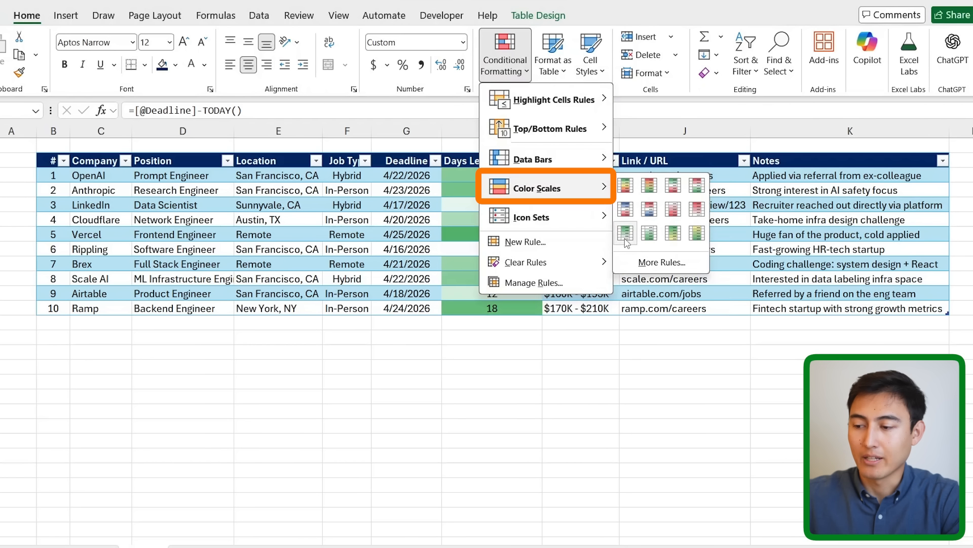
click(673, 209)
click(519, 368)
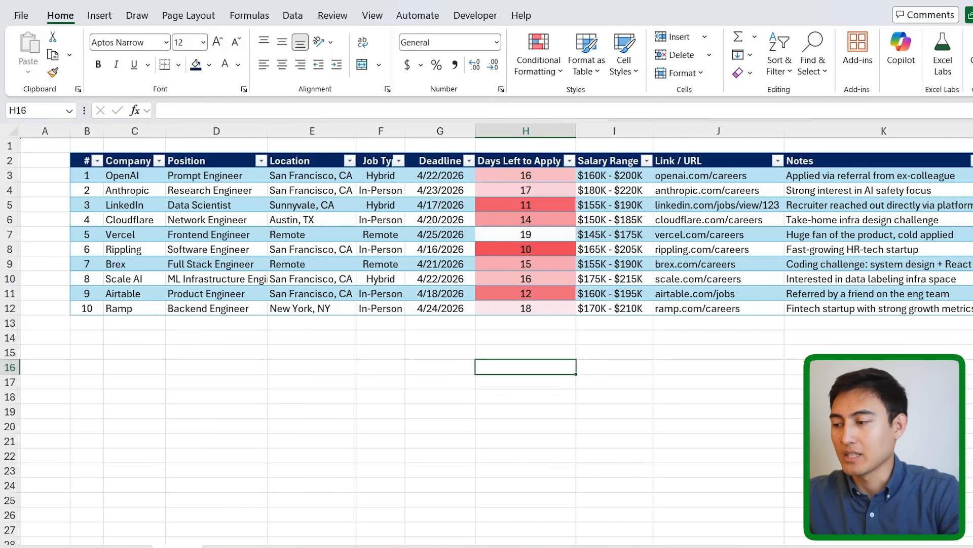
Enter the heading Total in cell M2, beside the pending applications table.
scroll(857, 162, right, 3)
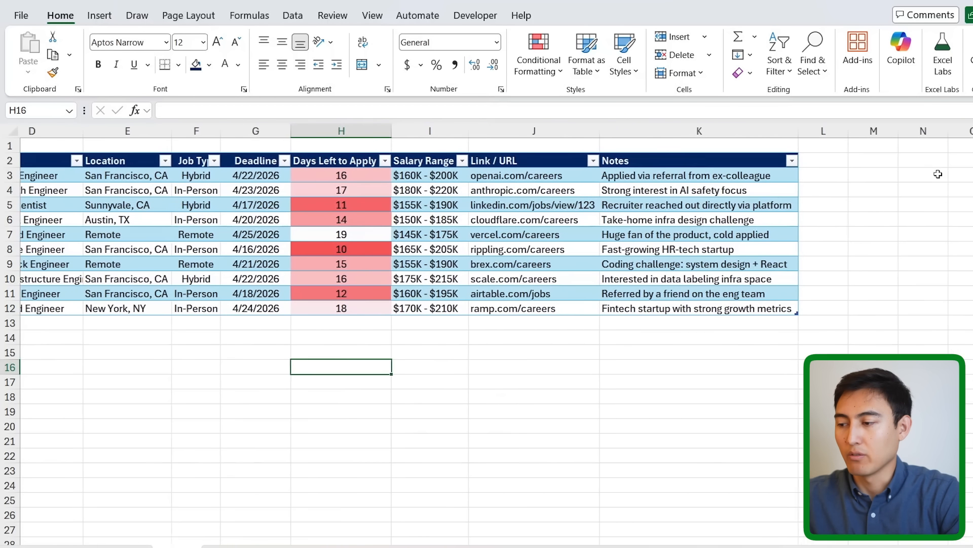
click(857, 163)
text(Total)
key(Return)
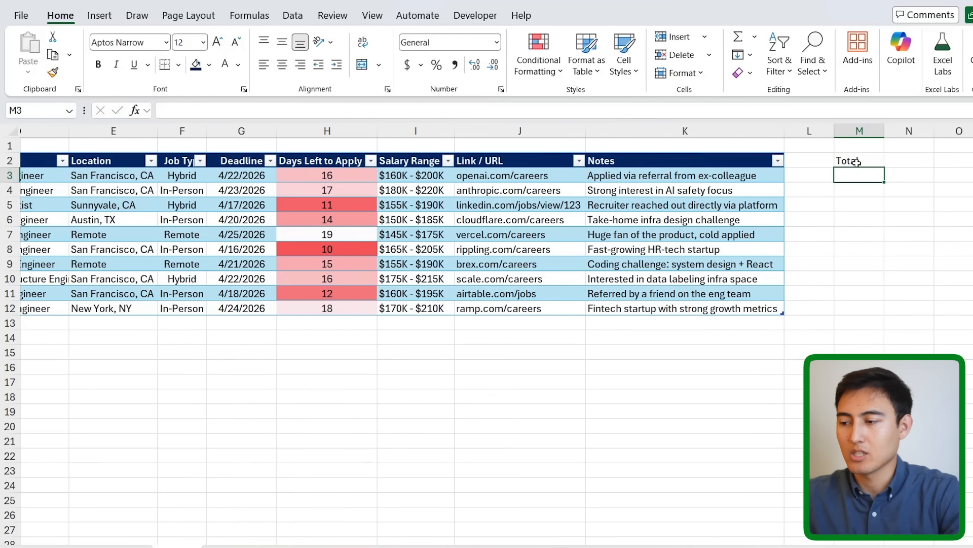
Count the Days Left to Apply entries with COUNTA in M3, and make the Total heading in M2 bold and centered.
text(=counta)
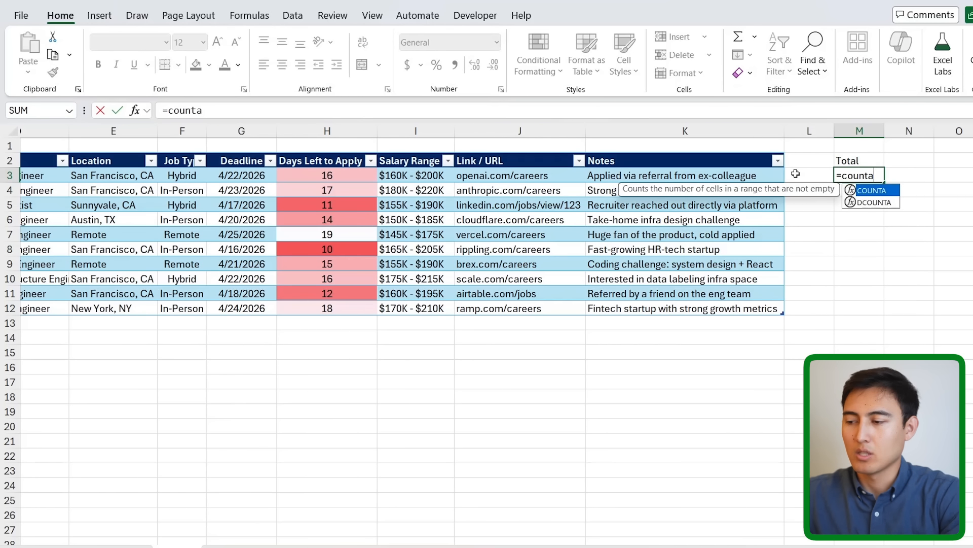
key(Tab)
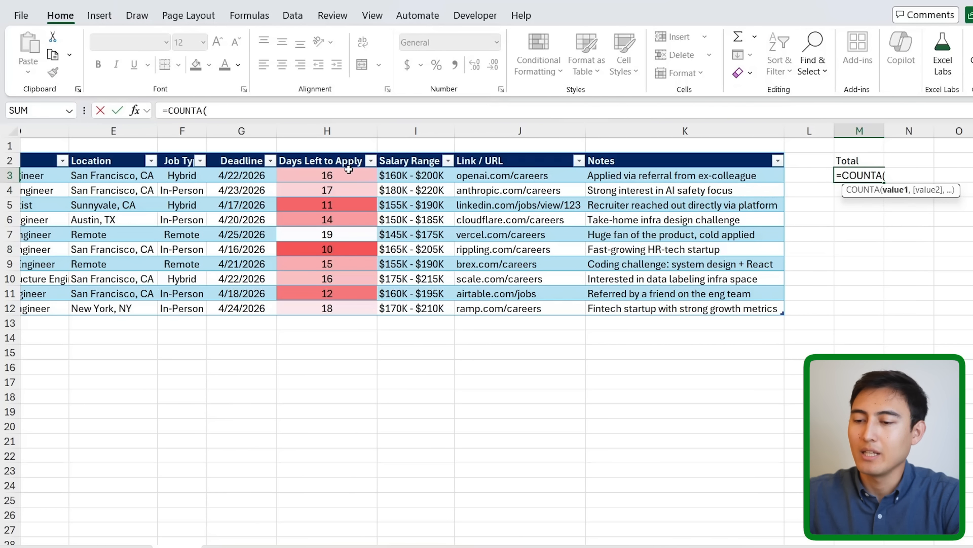
drag(360, 179, 341, 205)
key(ctrl+Return)
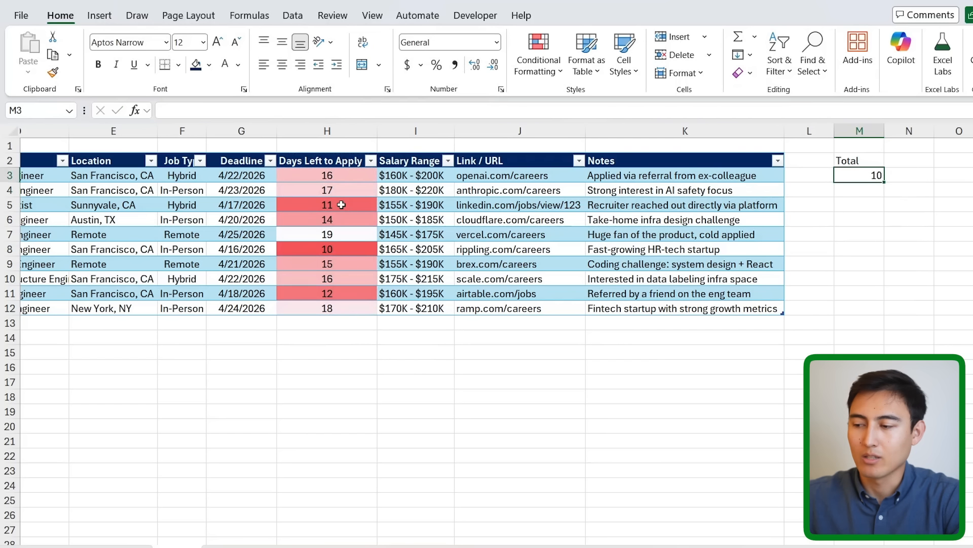
key(Up)
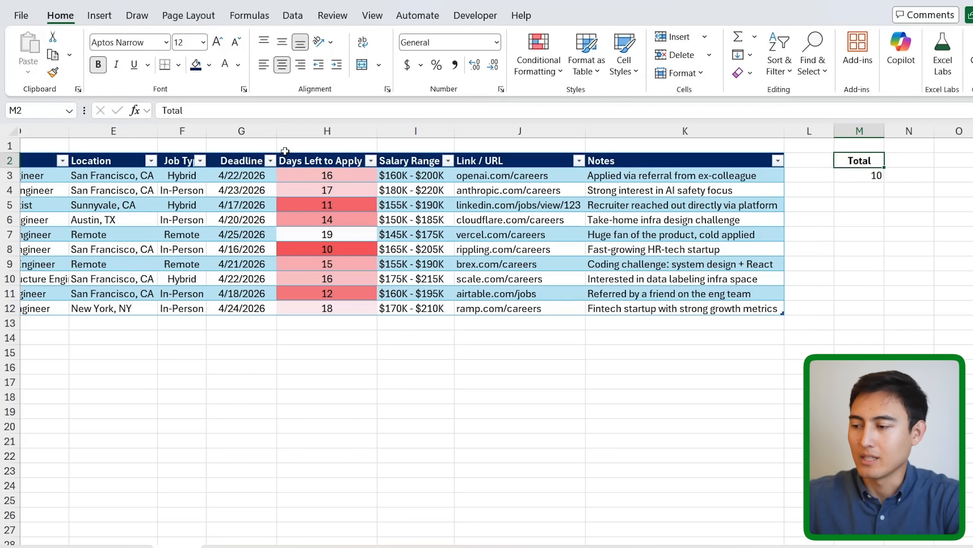
key(Left)
Replace the placeholder text under the dashboard's Pending card title with a link to the total, =Pending!M3.
key(ctrl+Page_Up)
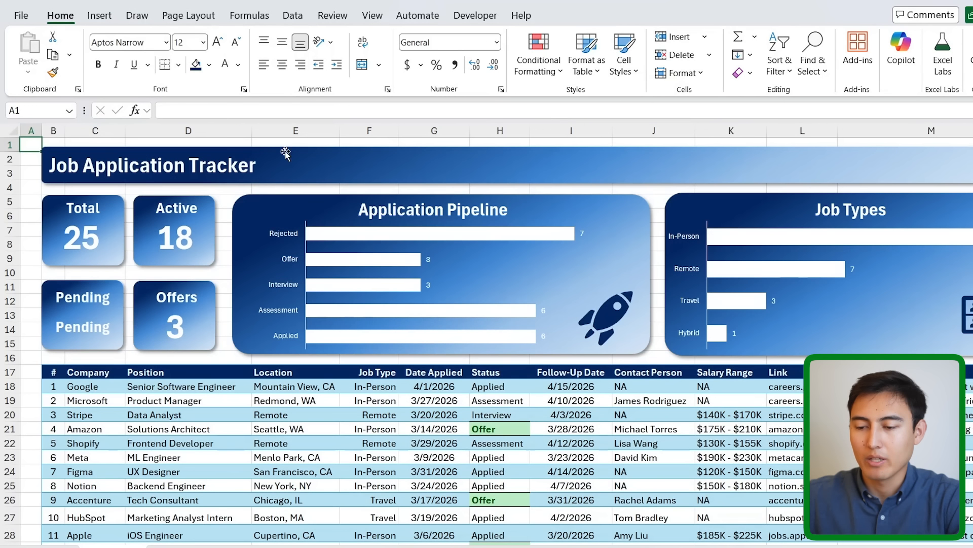
click(72, 321)
double_click(73, 325)
key(BackSpace)
click(173, 110)
text(=)
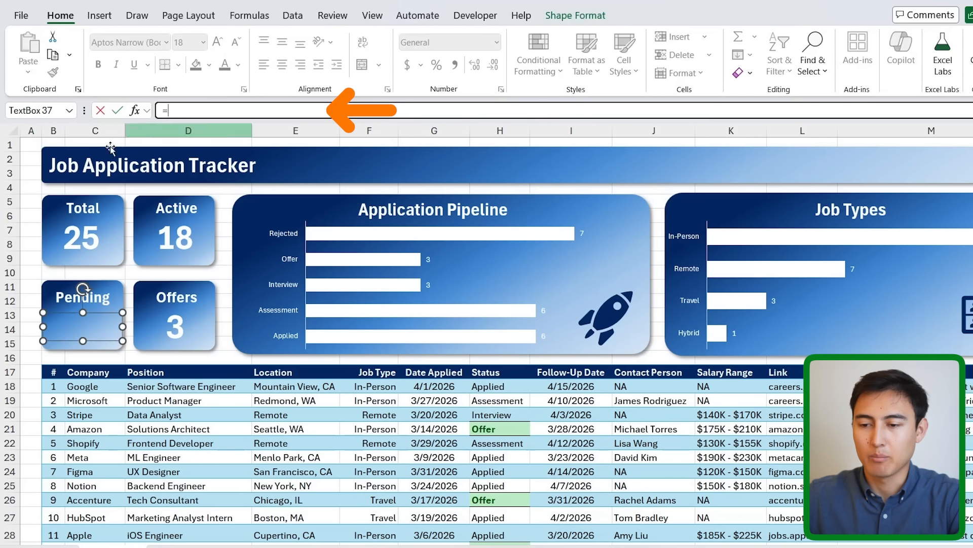
click(176, 547)
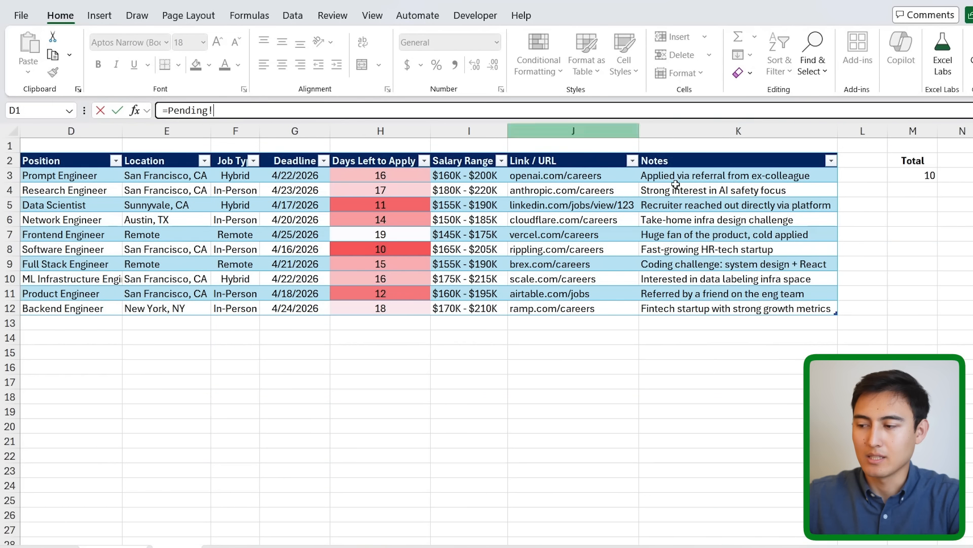
click(904, 176)
key(Return)
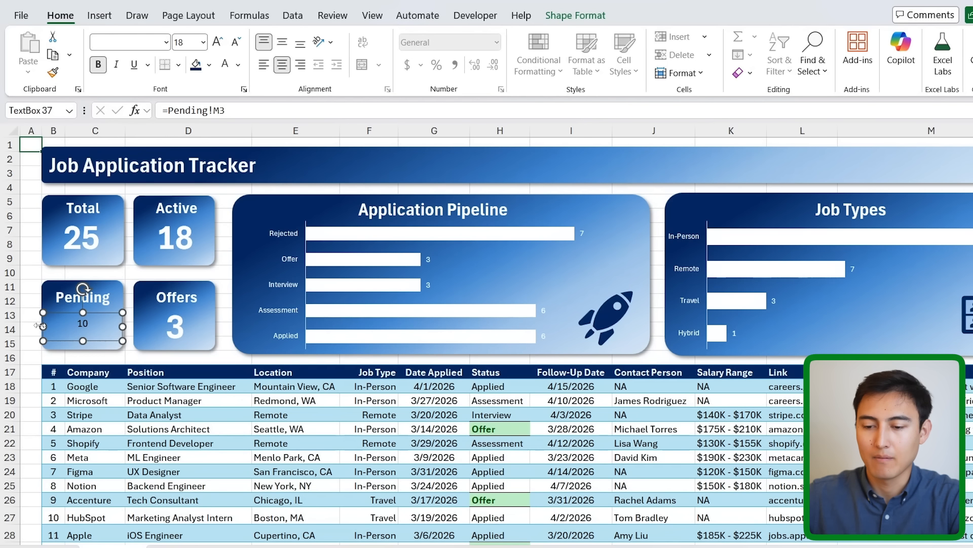
Copy the Offers card number's formatting onto the Pending card's number with Format Painter.
click(173, 324)
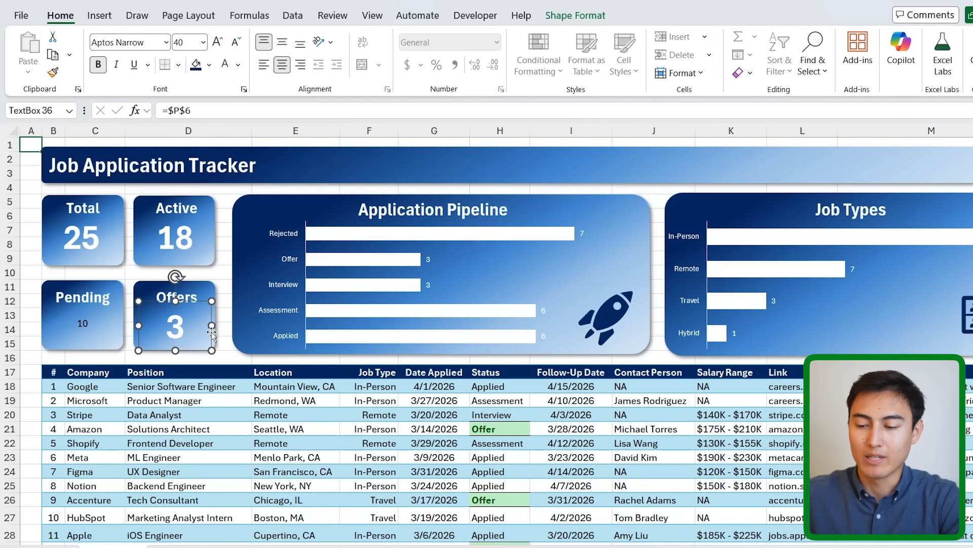
click(53, 73)
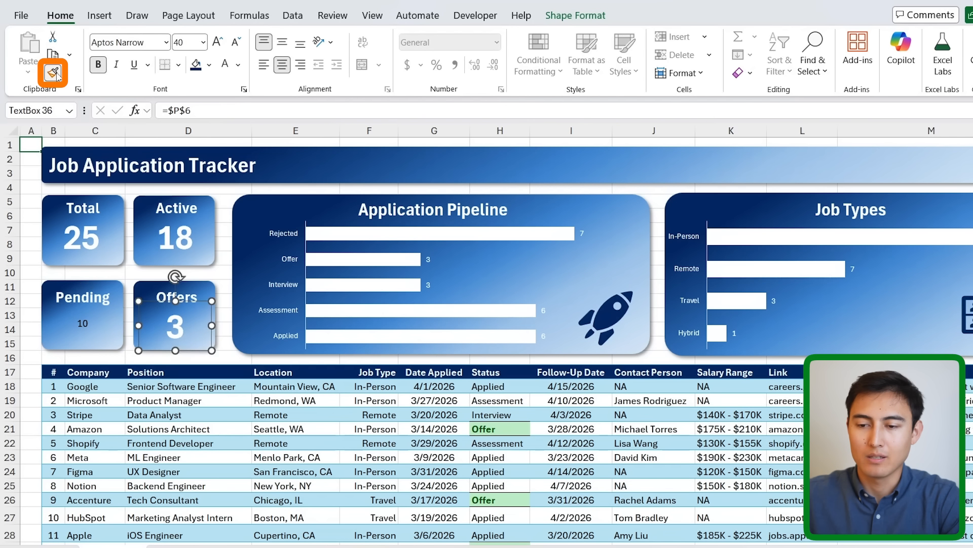
click(81, 326)
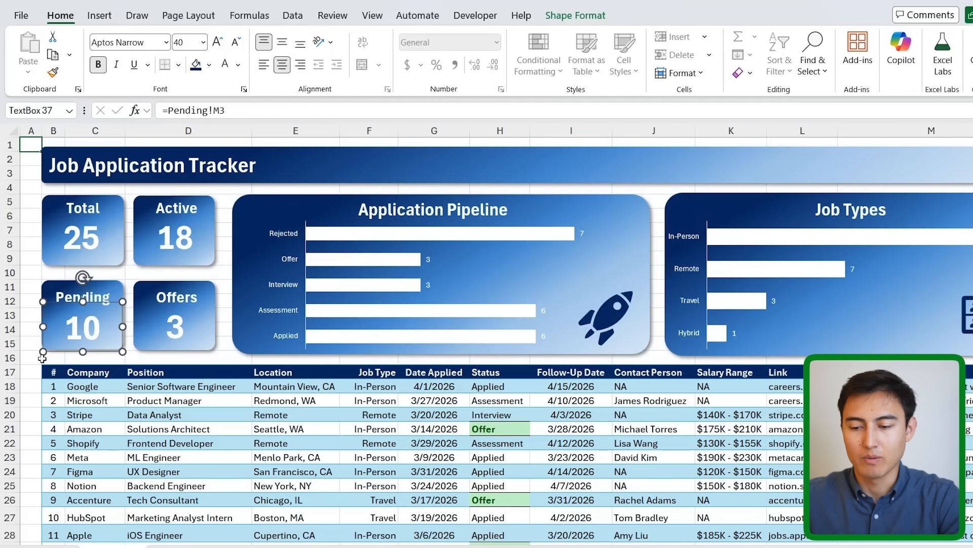
click(23, 261)
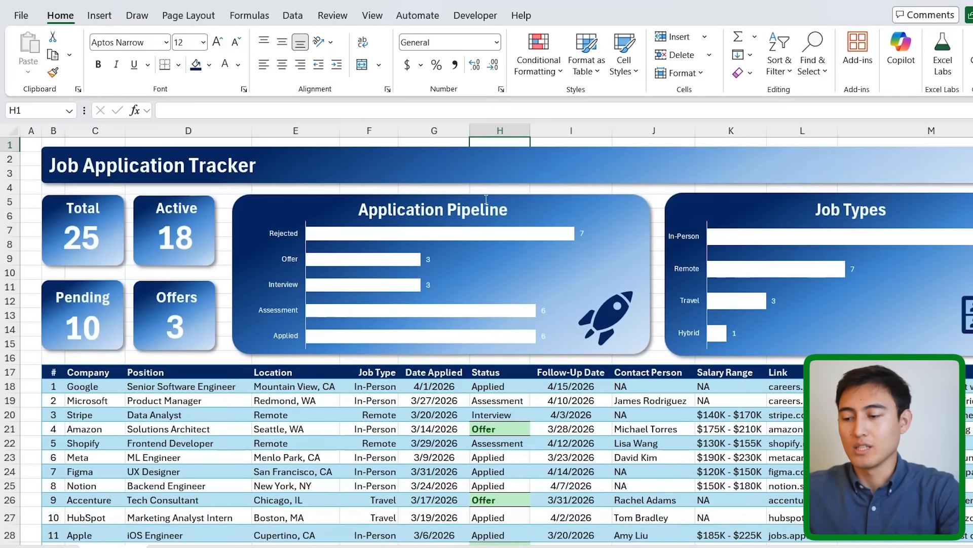
Add an Equal To highlighting rule to the Status column that formats Rejected with Light Red Fill with Dark Red Text.
scroll(486, 199, down, 1)
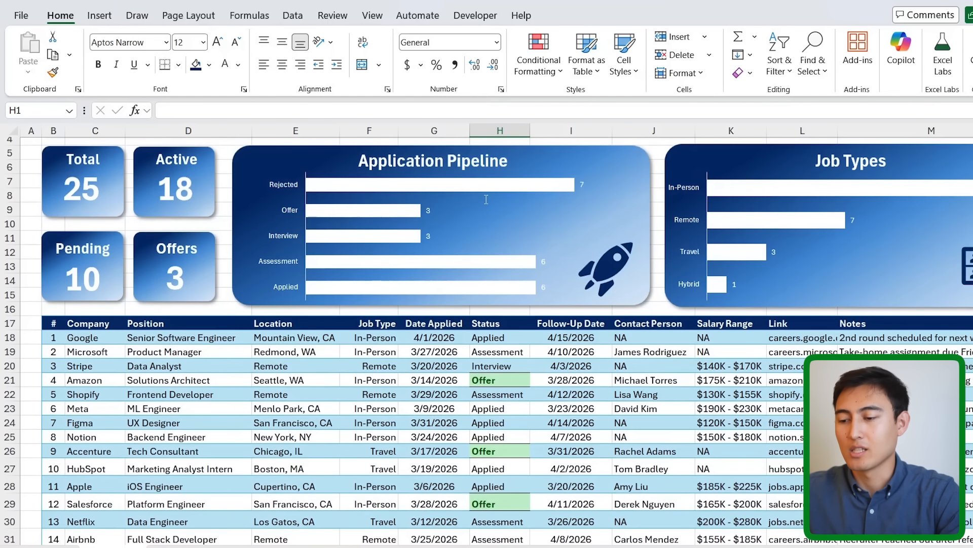
click(500, 337)
key(ctrl+shift+Down)
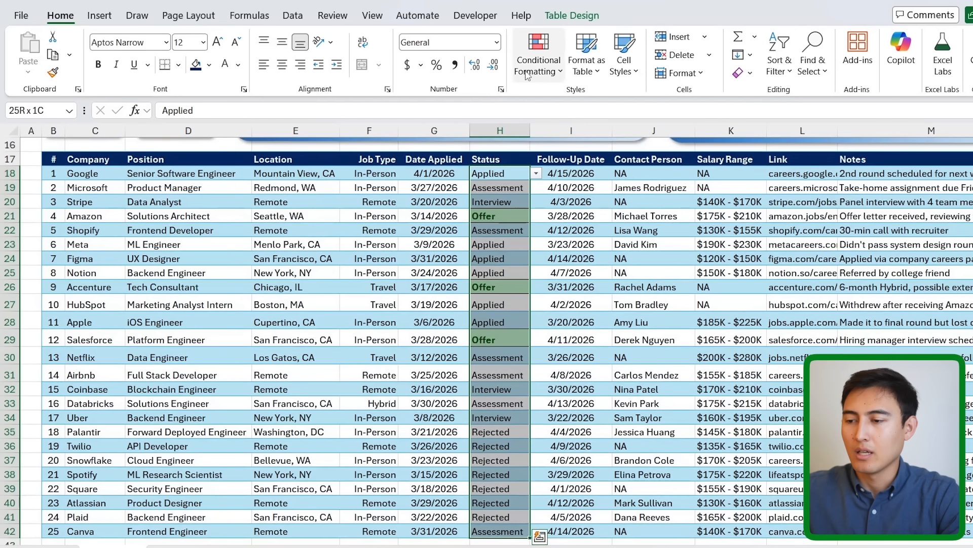
click(527, 75)
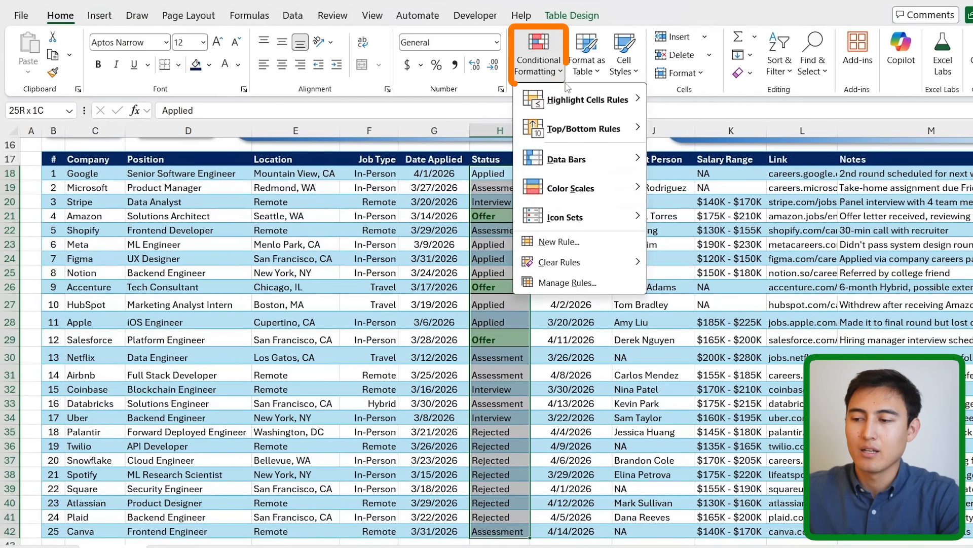
mouse_move(588, 99)
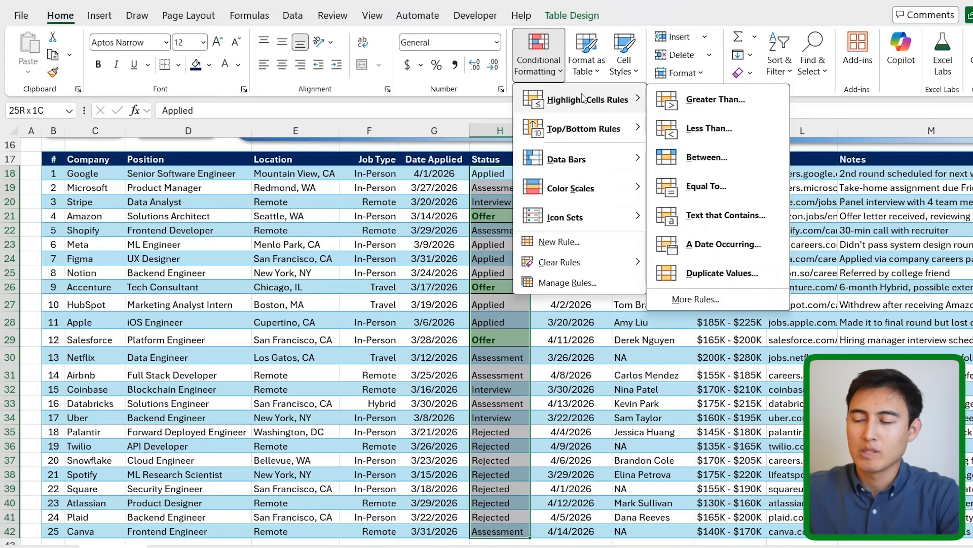
click(705, 186)
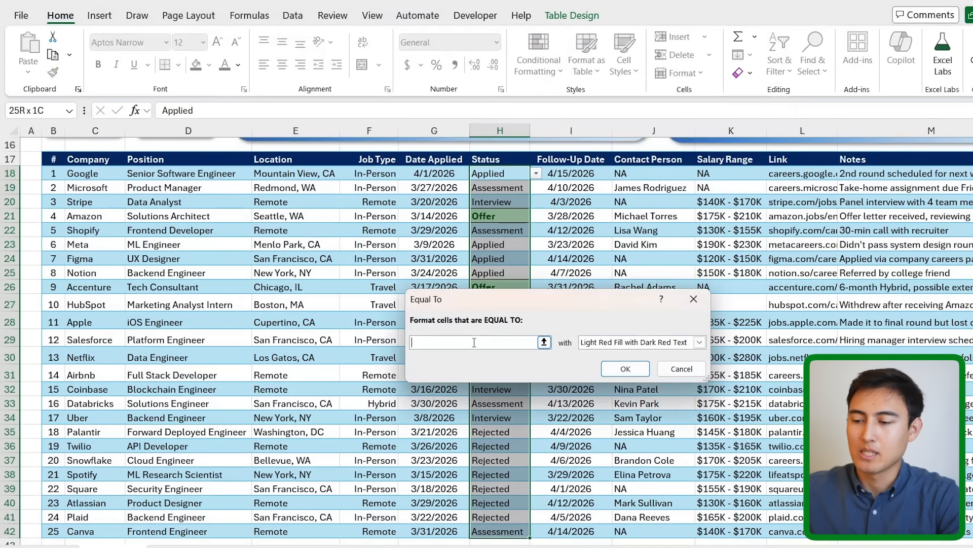
text(Rejec)
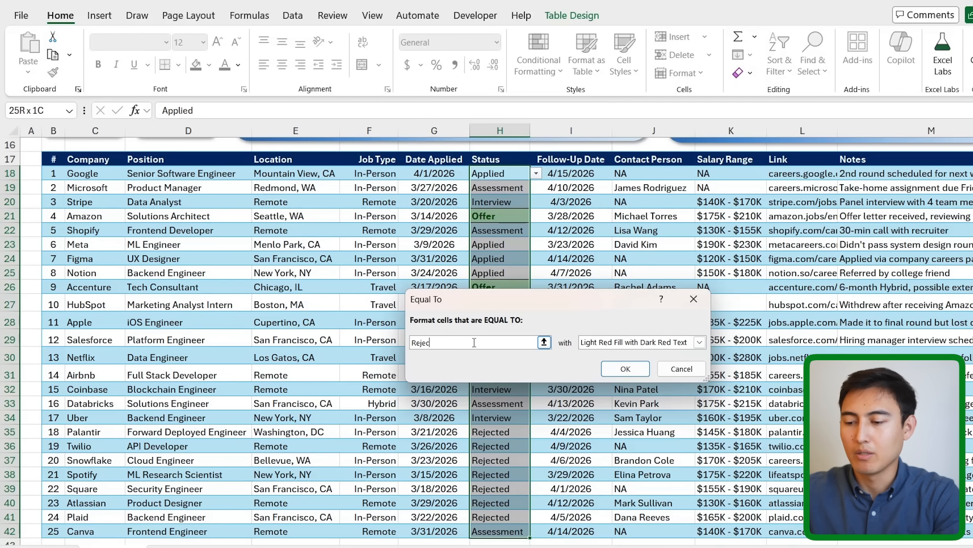
text(ted)
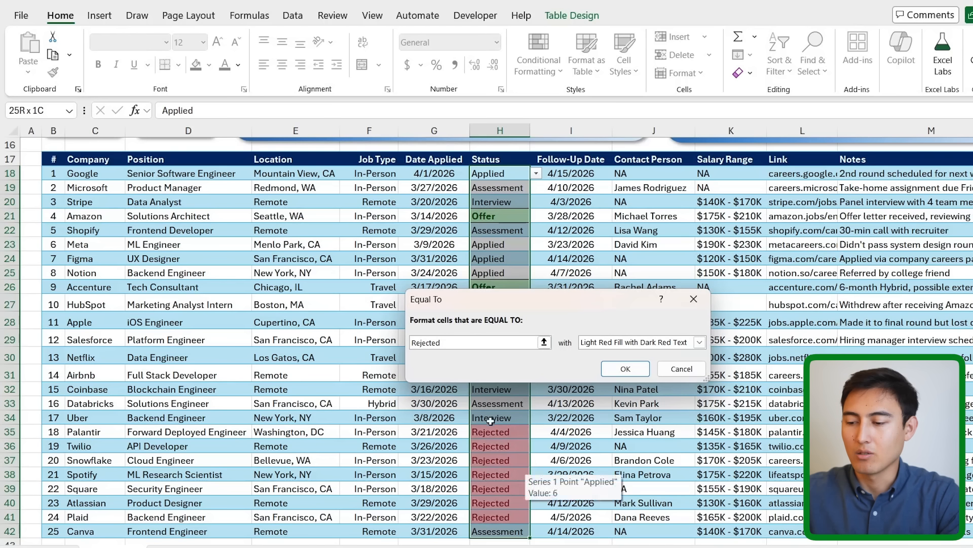
click(623, 371)
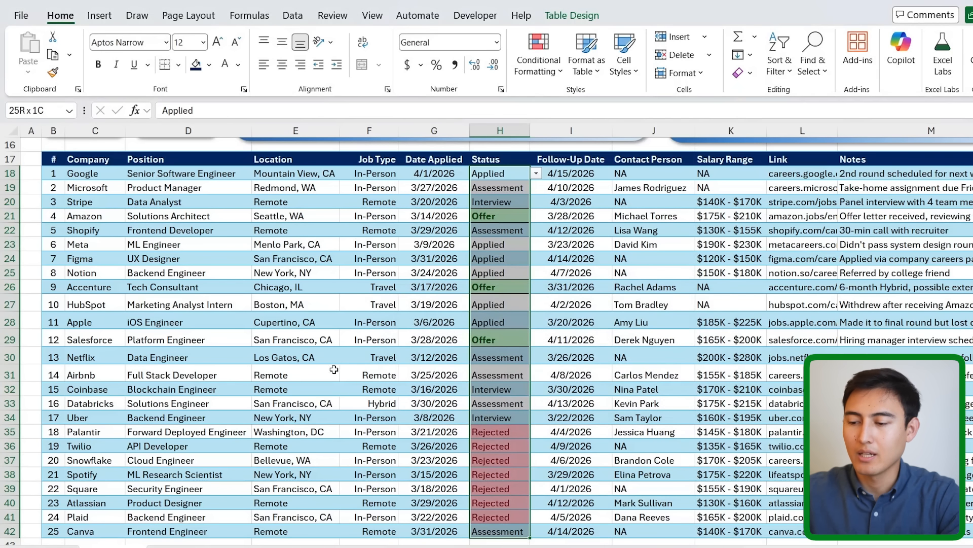
click(575, 338)
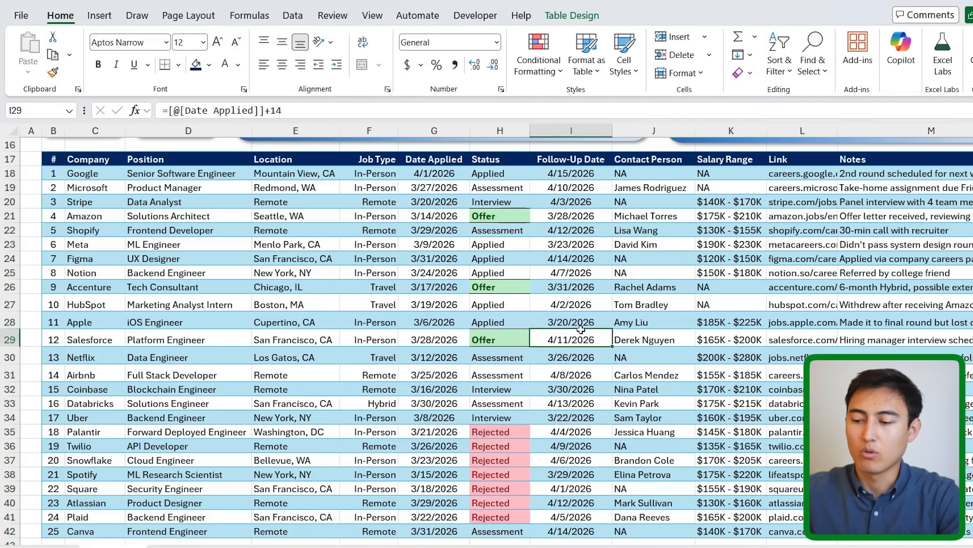
scroll(580, 334, down, 2)
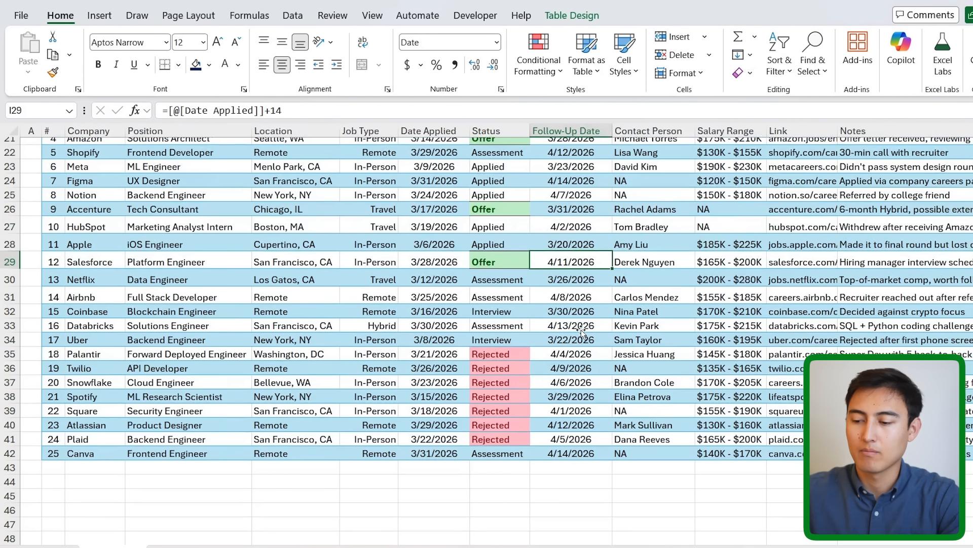